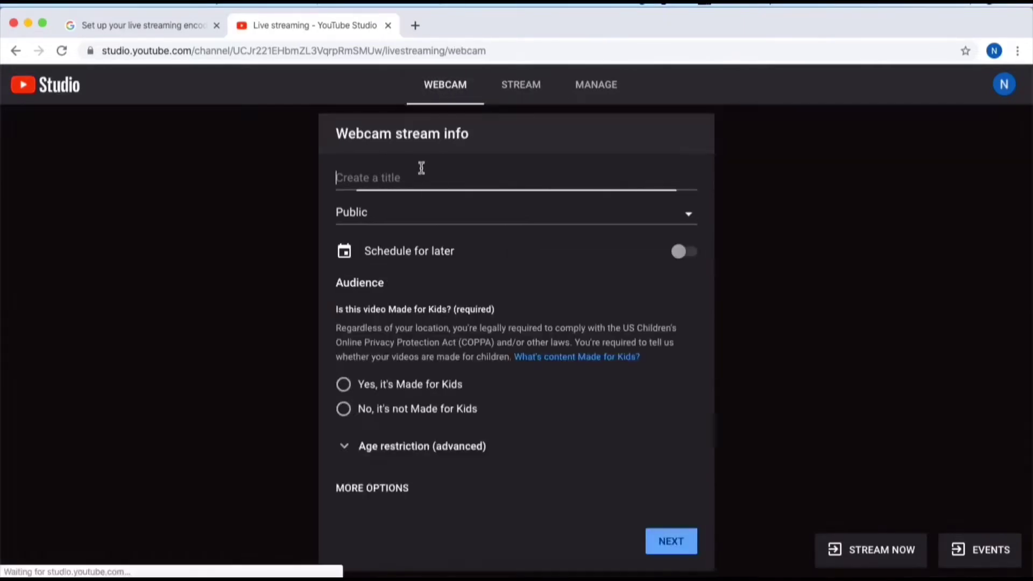
# - Set up the webcam stream titled "Webcam demo" as Unlisted and Made for Kids, and proceed to the stream preview
pyautogui.write('Webcam demo')
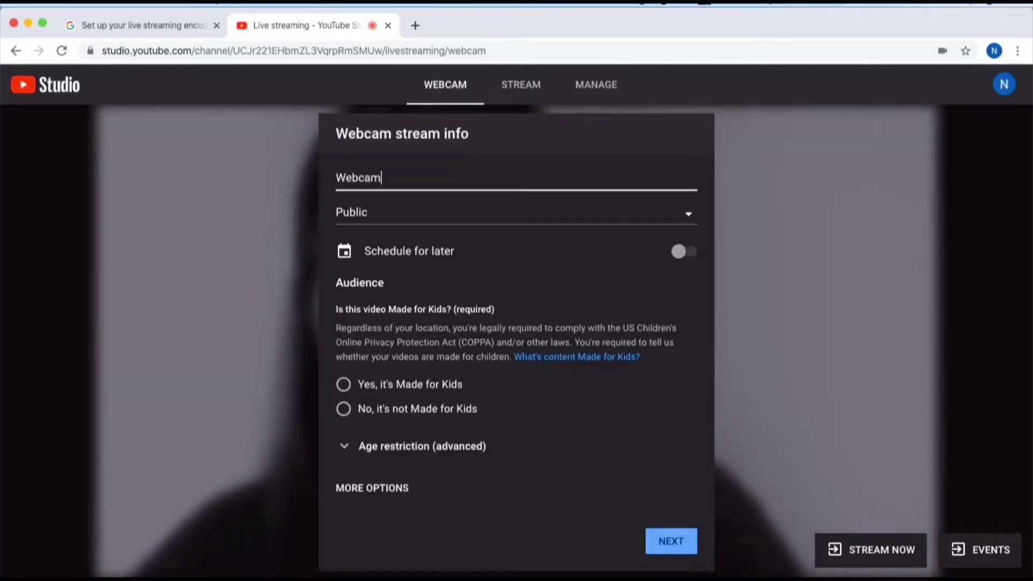
pyautogui.click(472, 213)
pyautogui.click(476, 277)
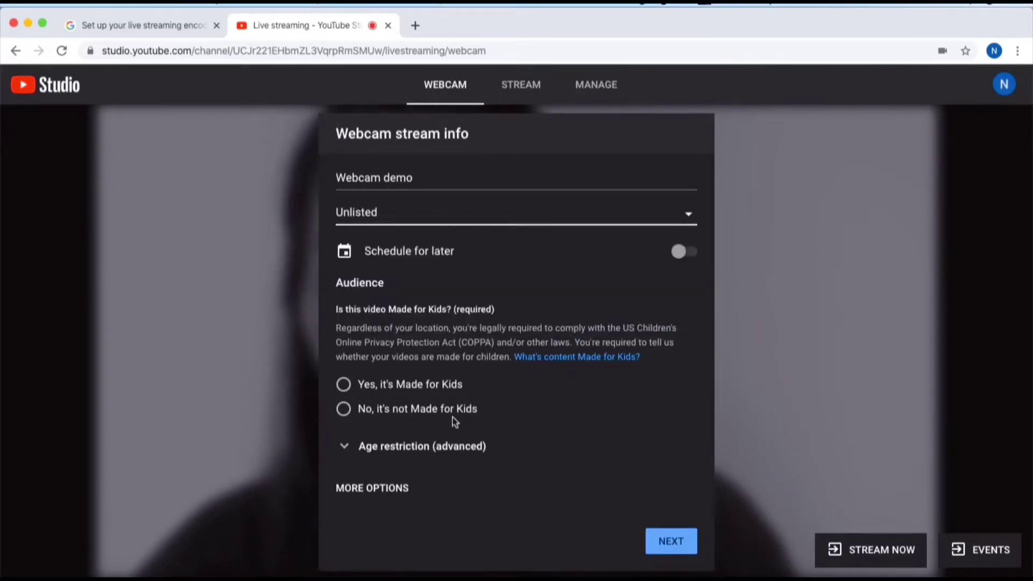
pyautogui.click(429, 385)
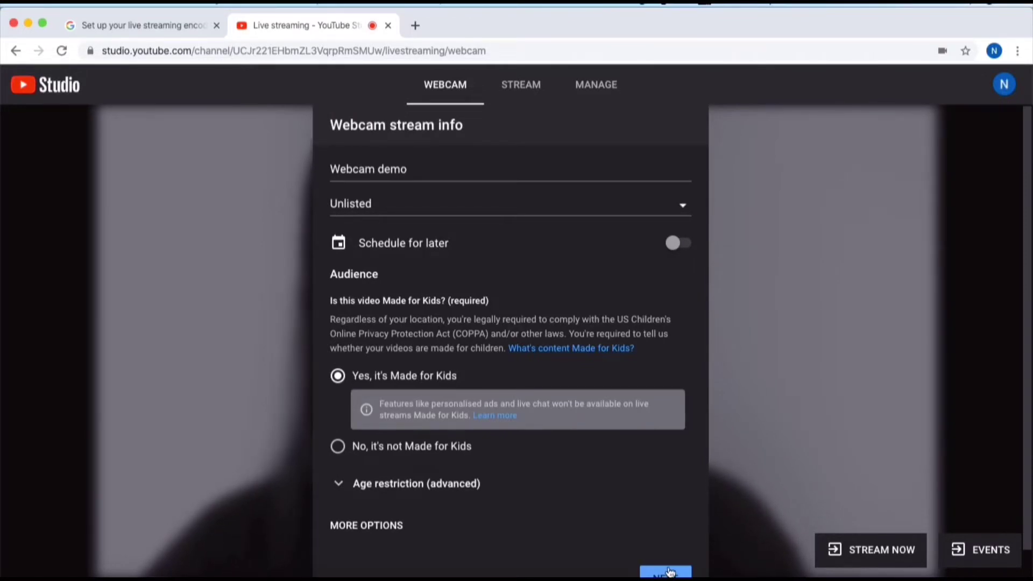
pyautogui.scroll(-1, 672, 512)
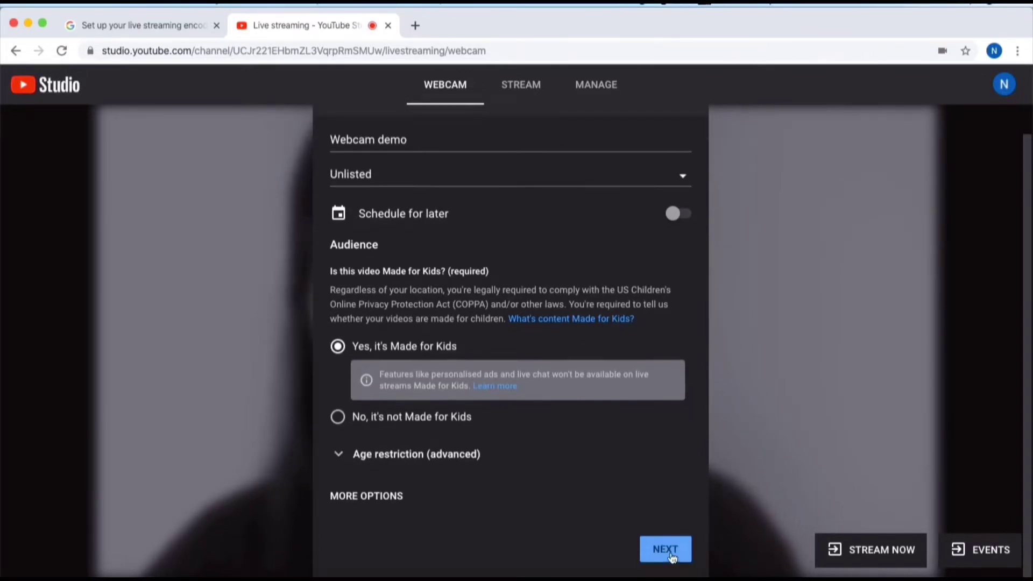
pyautogui.click(667, 549)
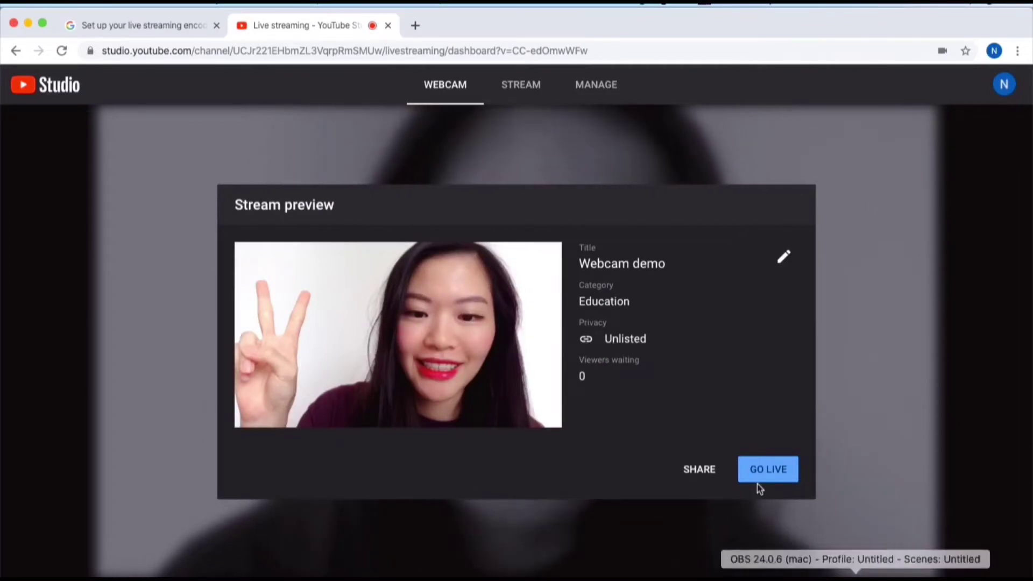
# - Go live with the webcam stream and copy its share link
pyautogui.click(762, 469)
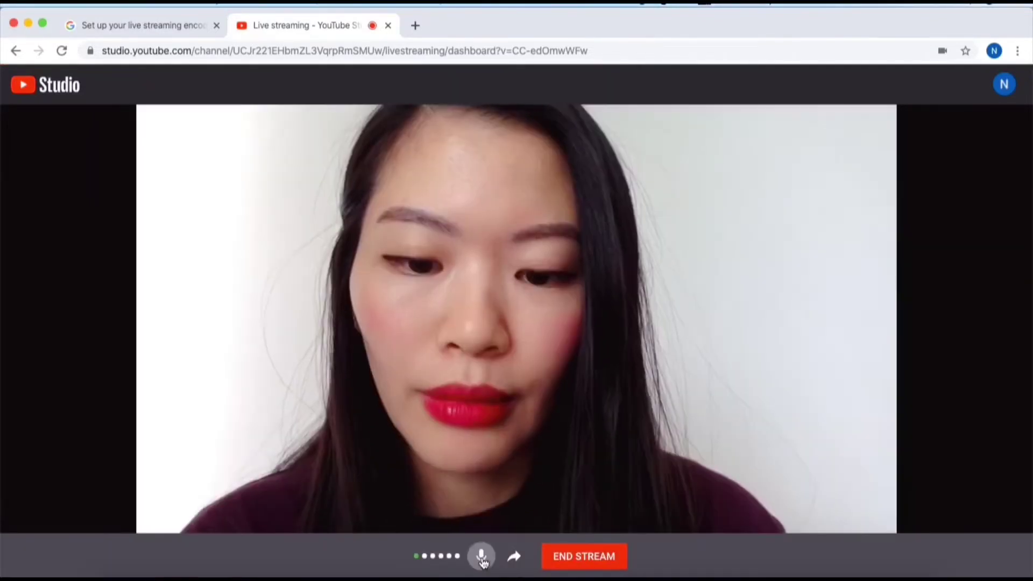
pyautogui.click(482, 558)
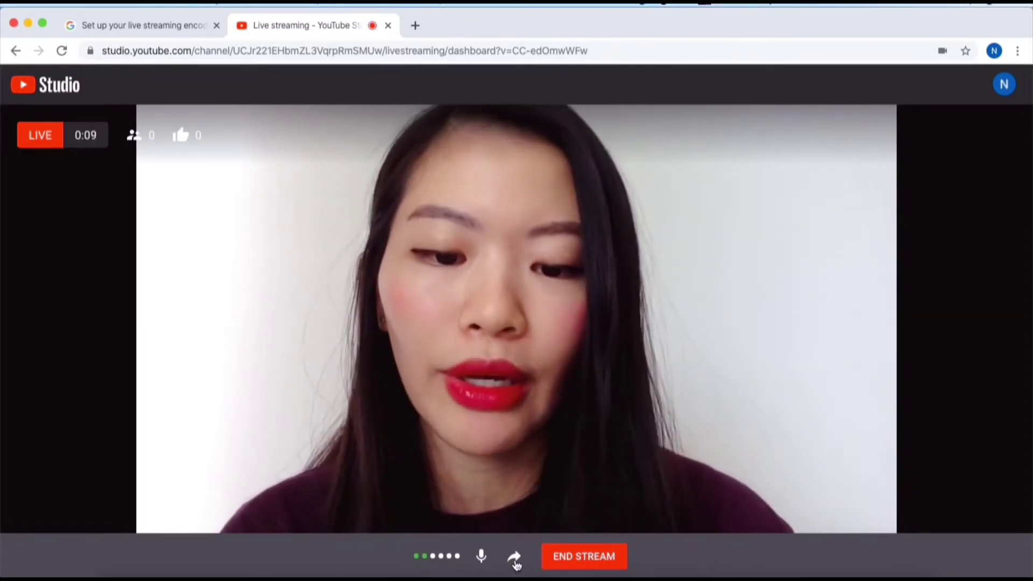
pyautogui.click(514, 560)
pyautogui.click(803, 523)
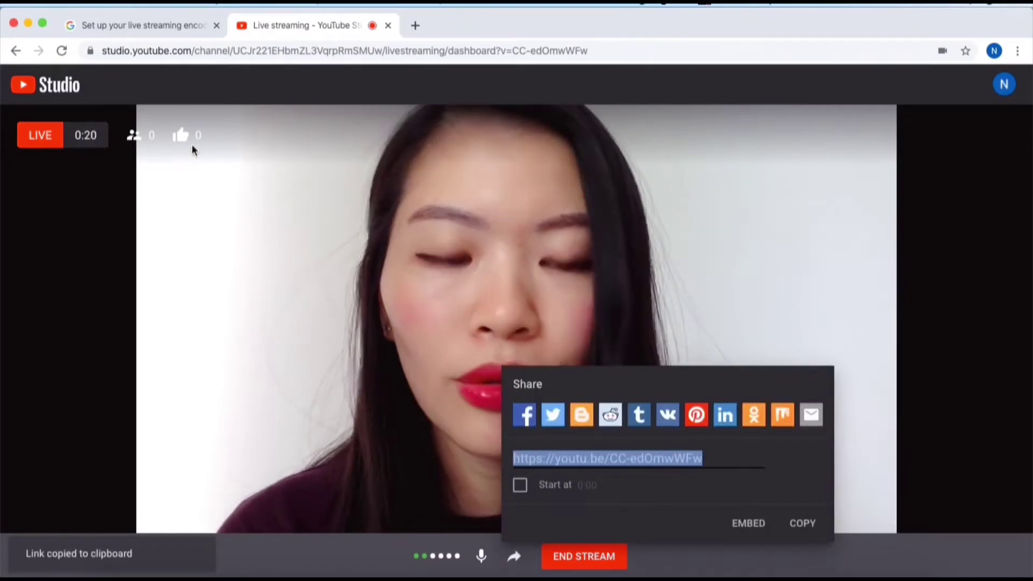
pyautogui.click(170, 239)
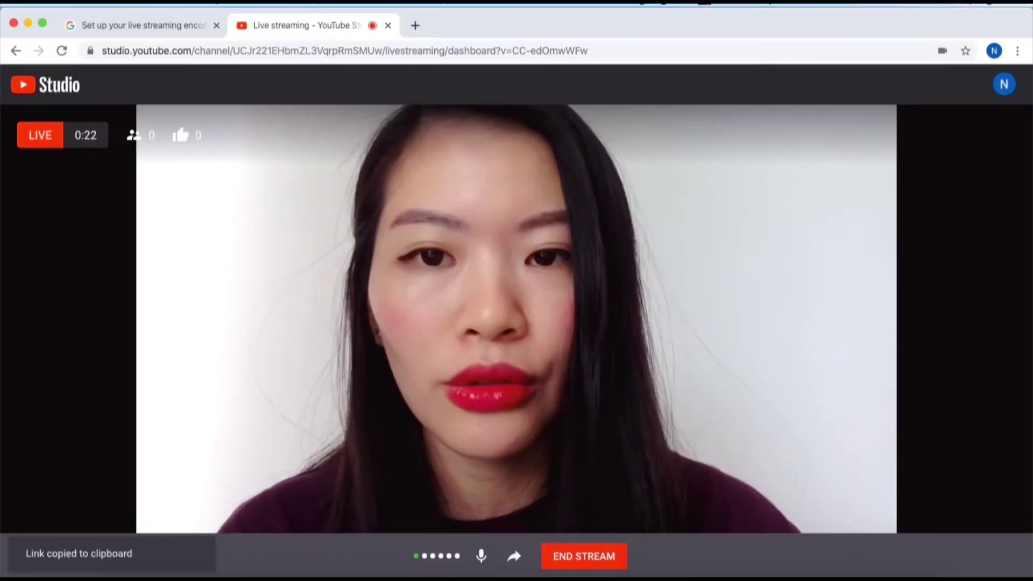
# - Open the copied stream link in a new browser tab
pyautogui.click(415, 27)
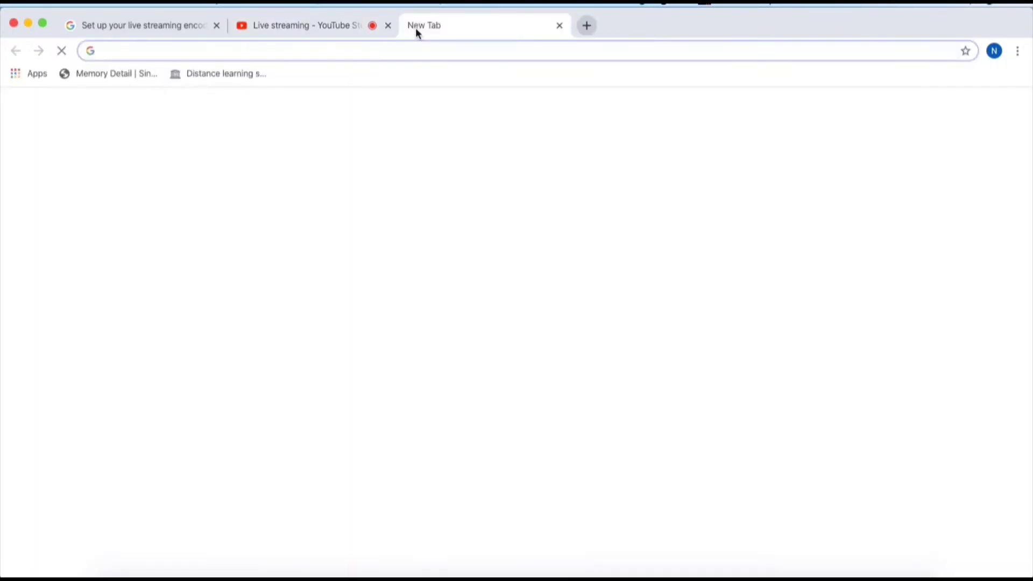
pyautogui.rightClick(421, 51)
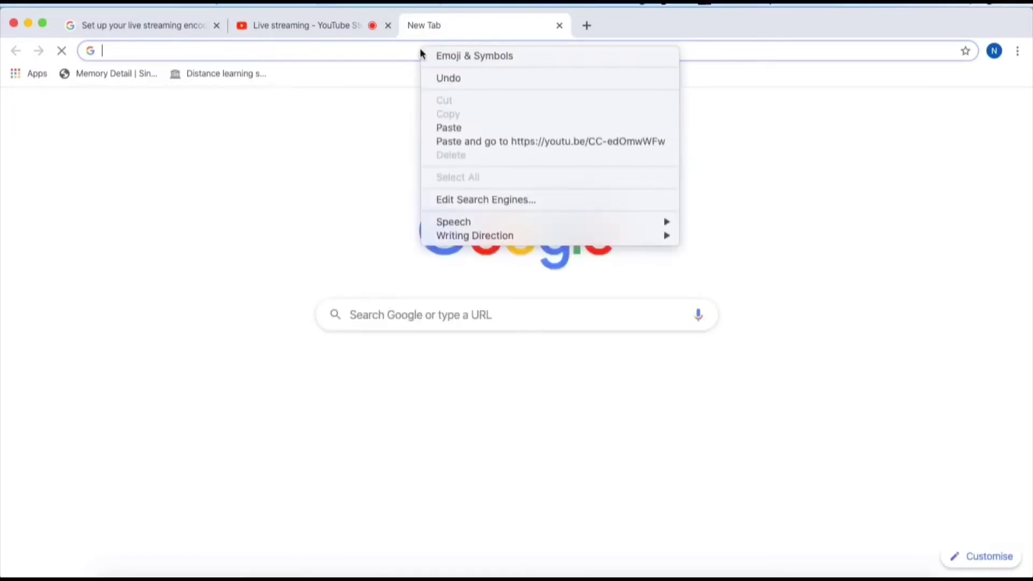
pyautogui.click(472, 141)
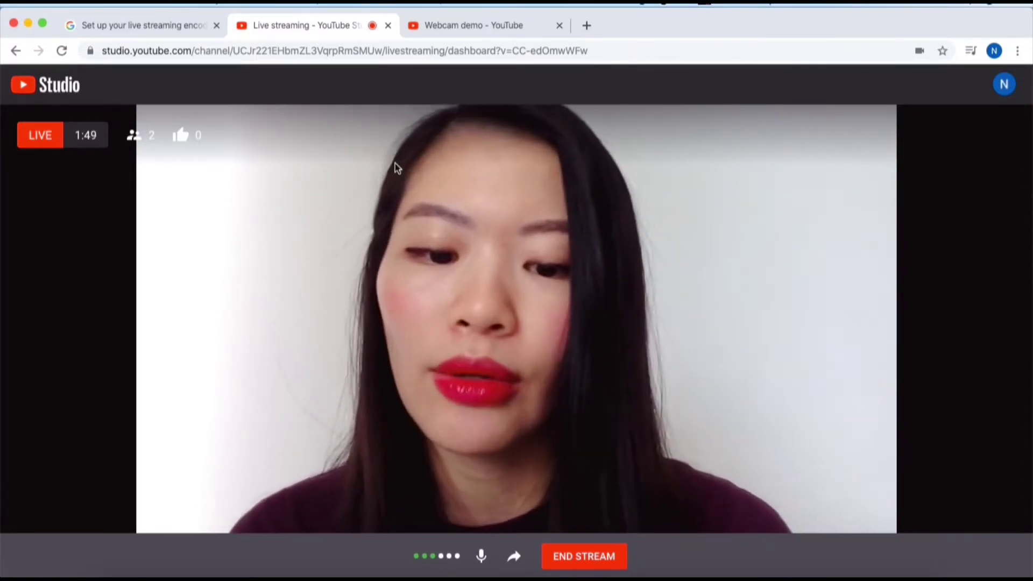
# - End the live stream and open its recording for editing in Studio
pyautogui.click(584, 557)
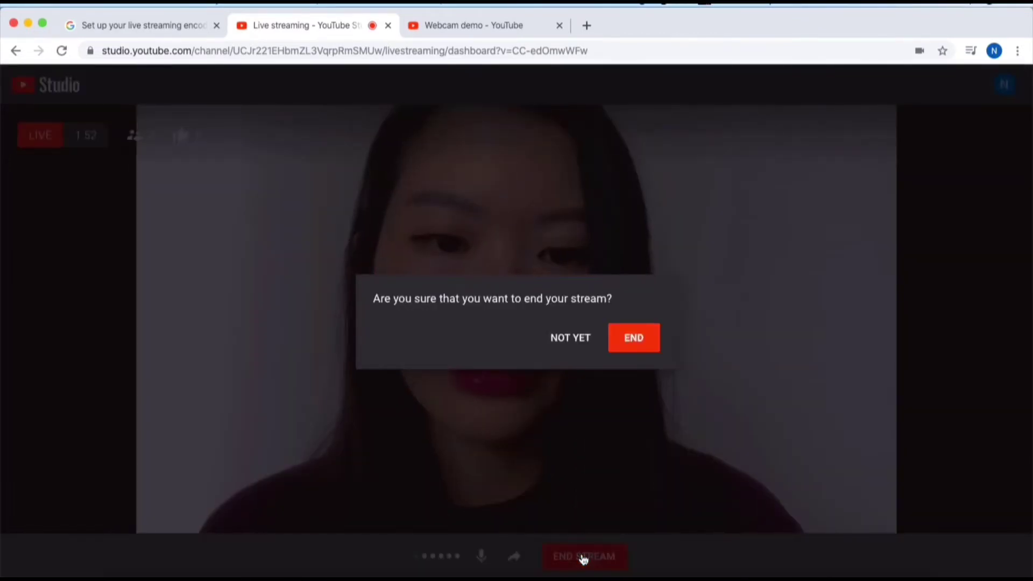
pyautogui.click(643, 336)
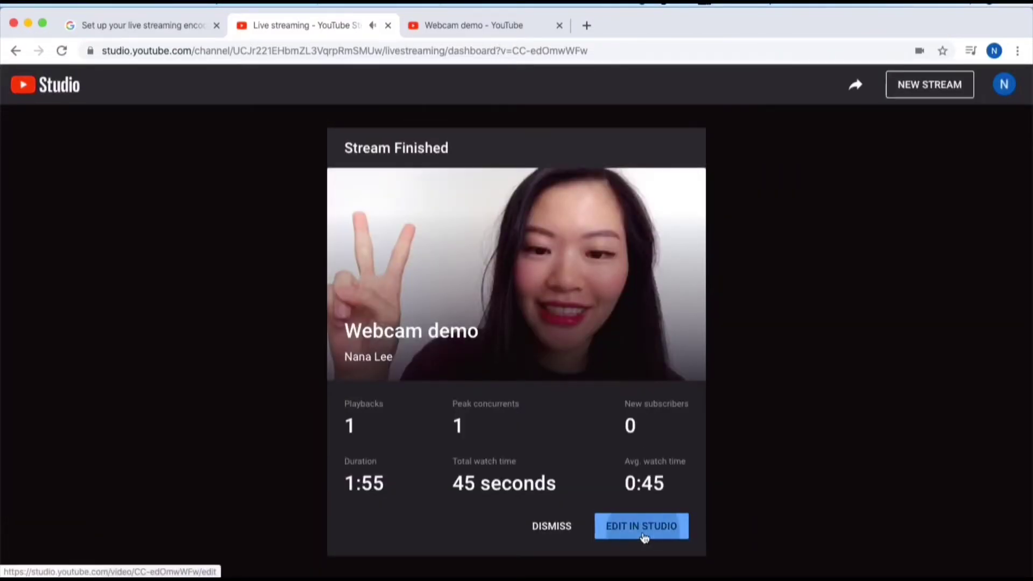
pyautogui.click(642, 527)
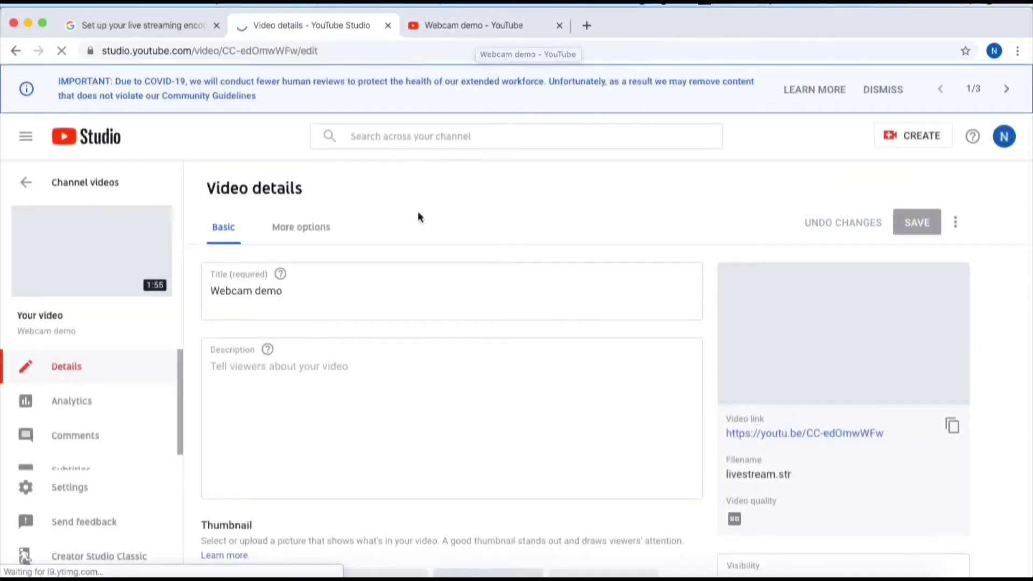
# - Review the recording's title, description, thumbnail, audience, tags and visibility settings, and check its download and delete options
pyautogui.scroll(-6, 517, 290)
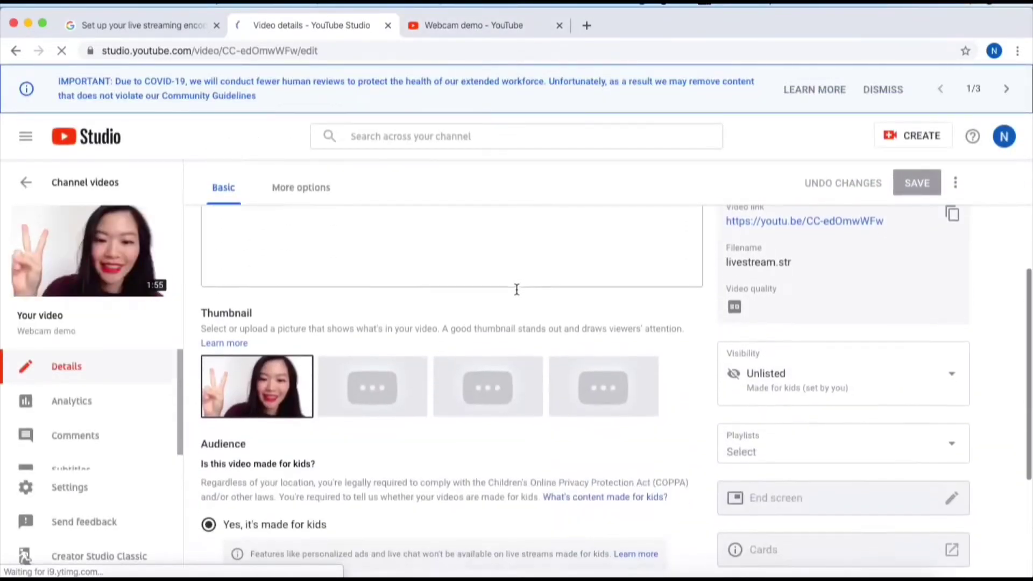
pyautogui.scroll(-1, 518, 294)
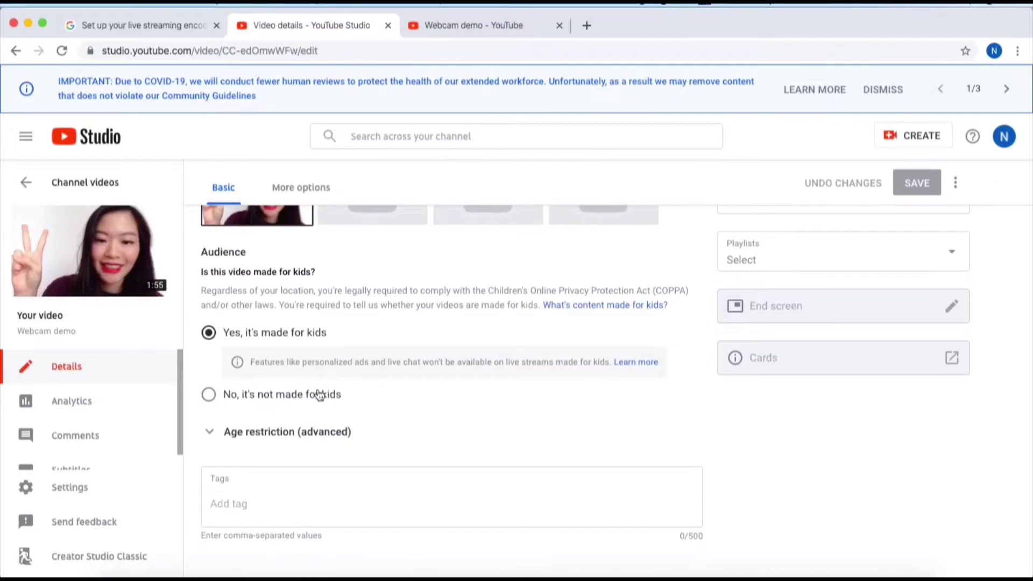
pyautogui.scroll(7, 560, 295)
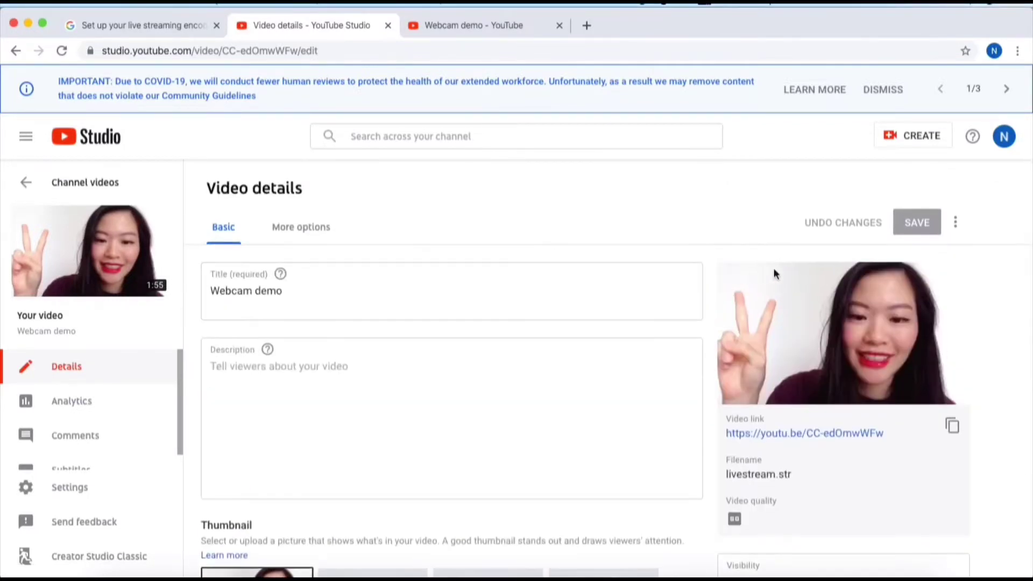
pyautogui.scroll(-1, 775, 270)
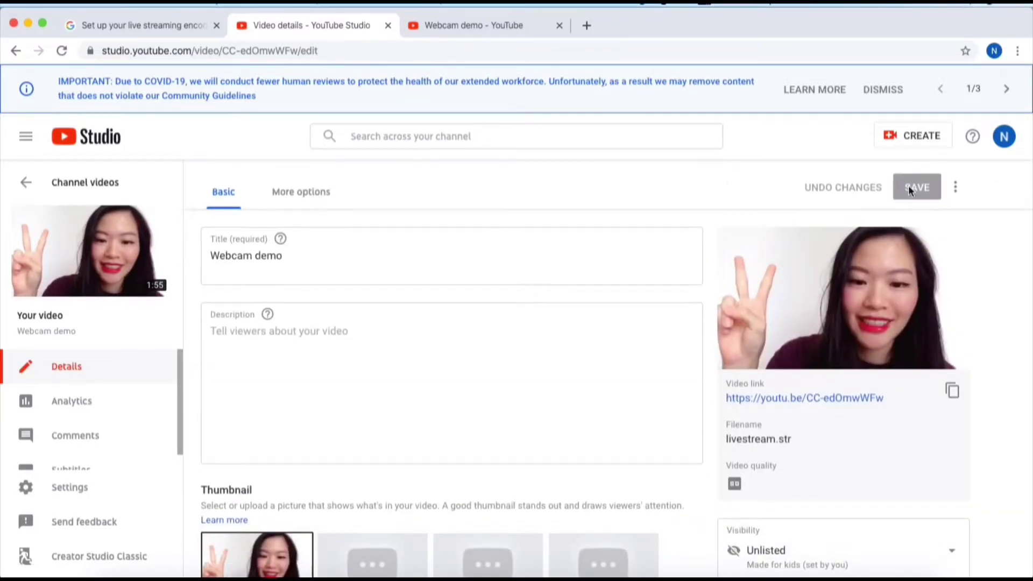
pyautogui.scroll(-4, 553, 392)
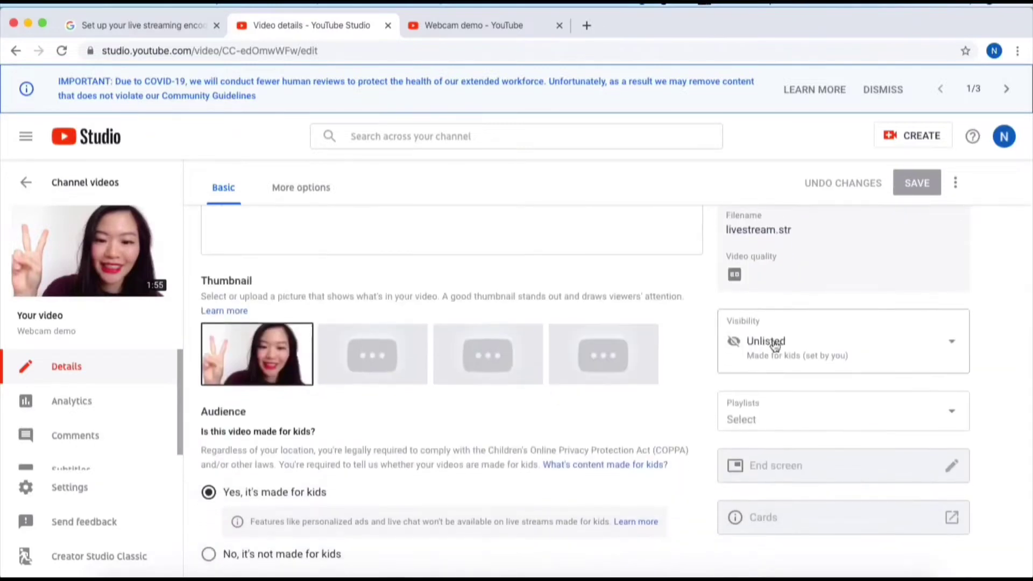
pyautogui.scroll(5, 683, 372)
pyautogui.scroll(-7, 682, 367)
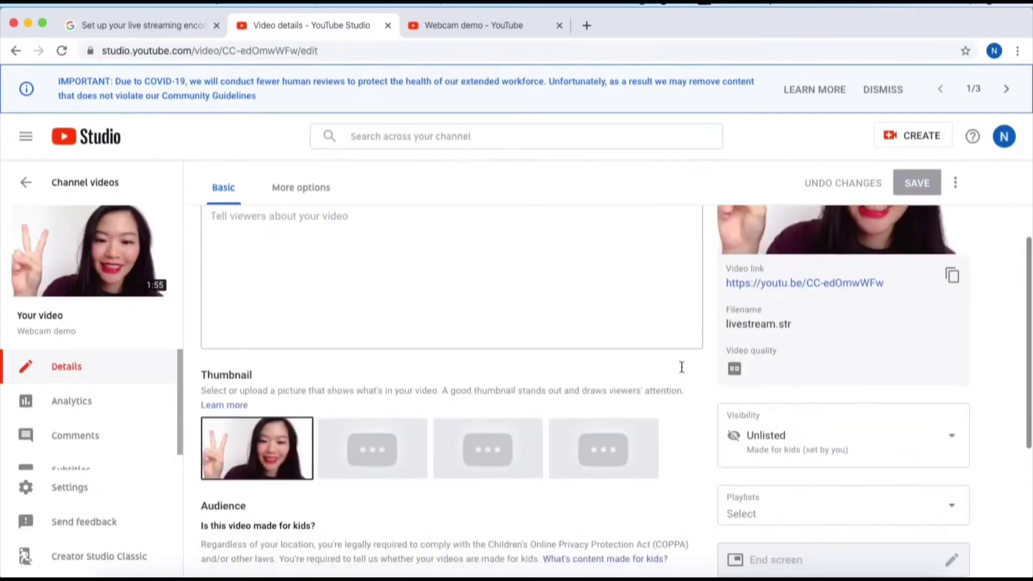
pyautogui.scroll(8, 682, 371)
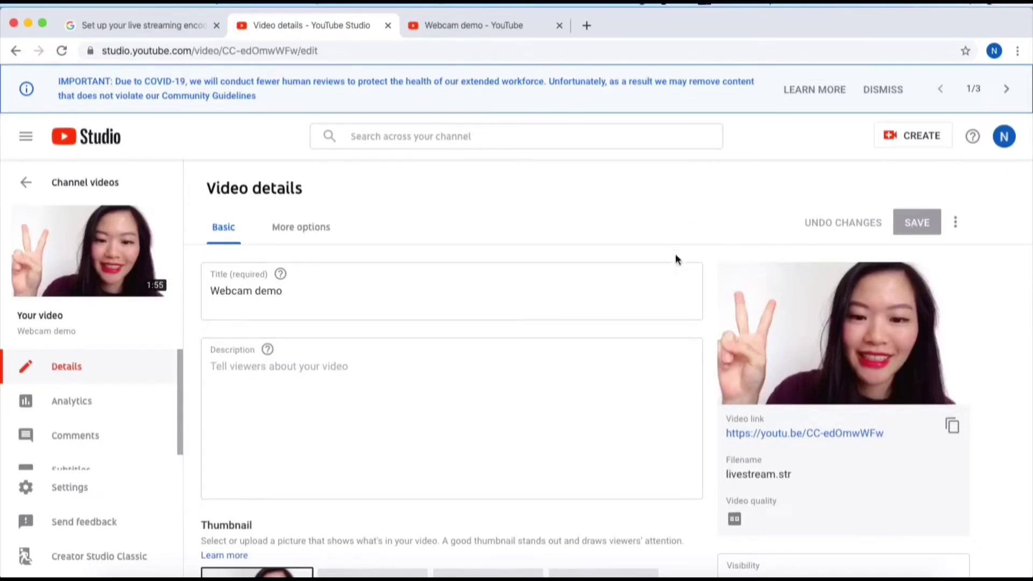
pyautogui.scroll(-2, 452, 266)
pyautogui.scroll(-6, 452, 264)
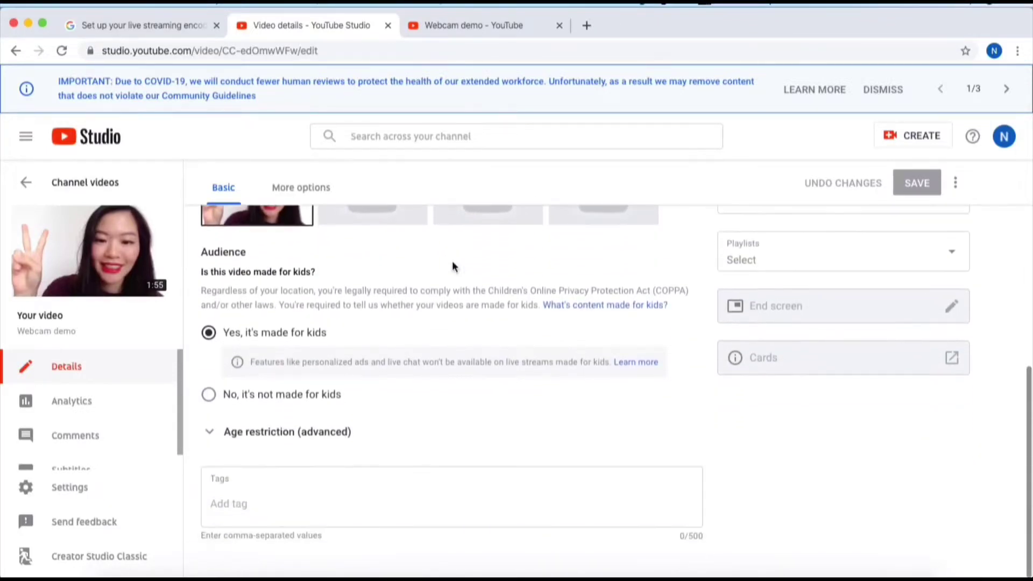
pyautogui.scroll(8, 395, 510)
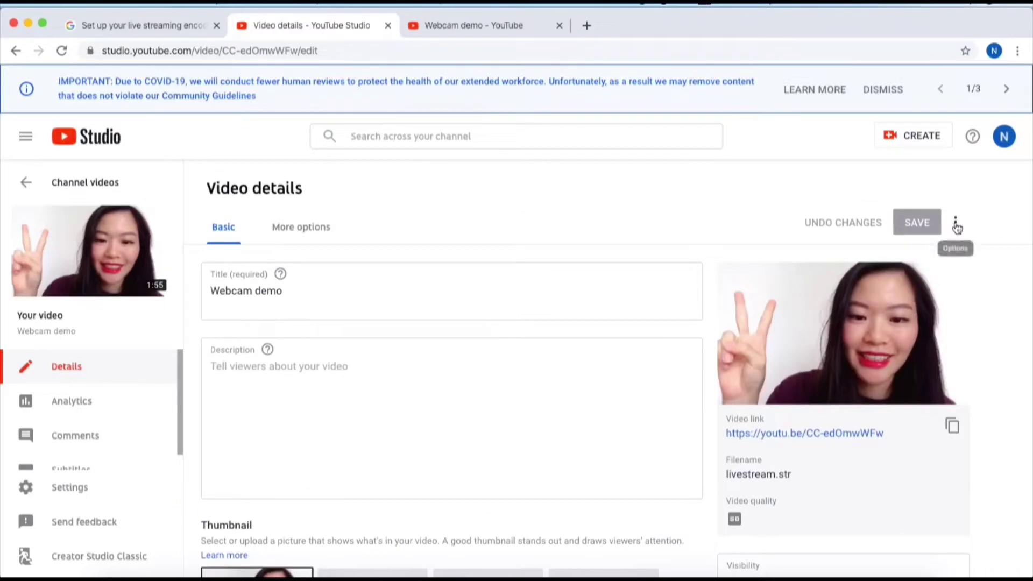
pyautogui.click(956, 223)
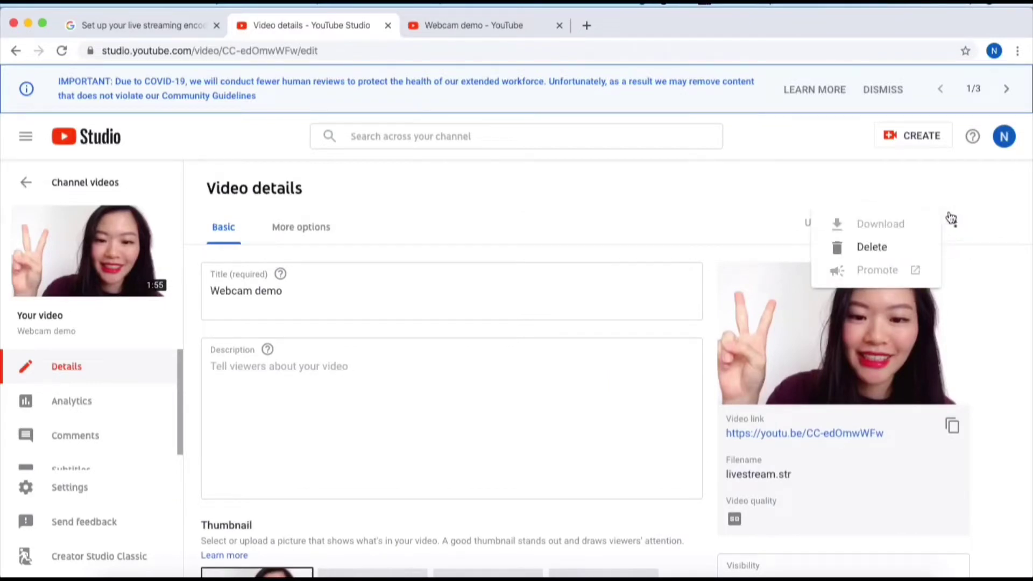
pyautogui.click(857, 179)
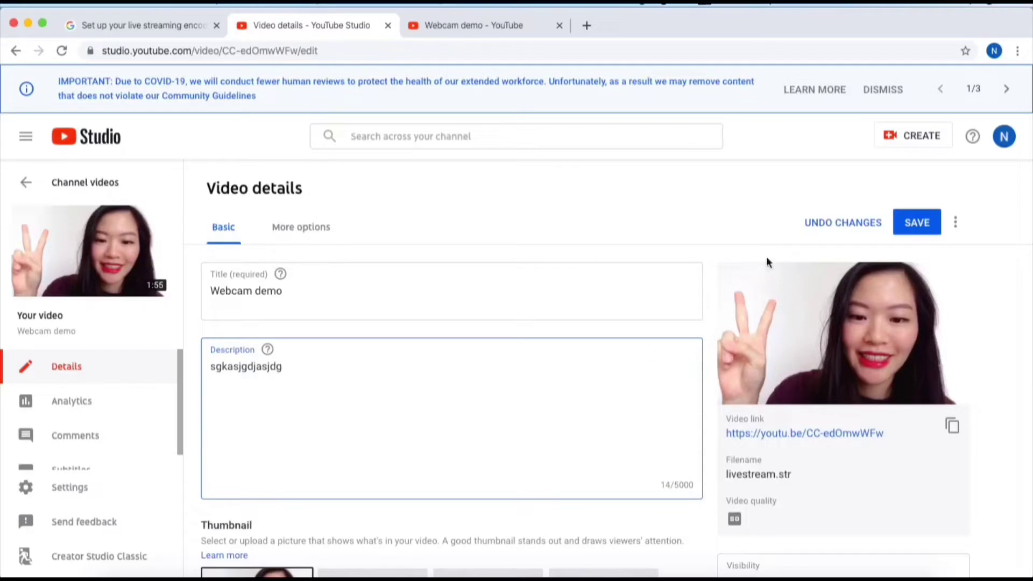
# - Set the video description to "sgkasjgdjasjdg" and save the changes
pyautogui.click(920, 224)
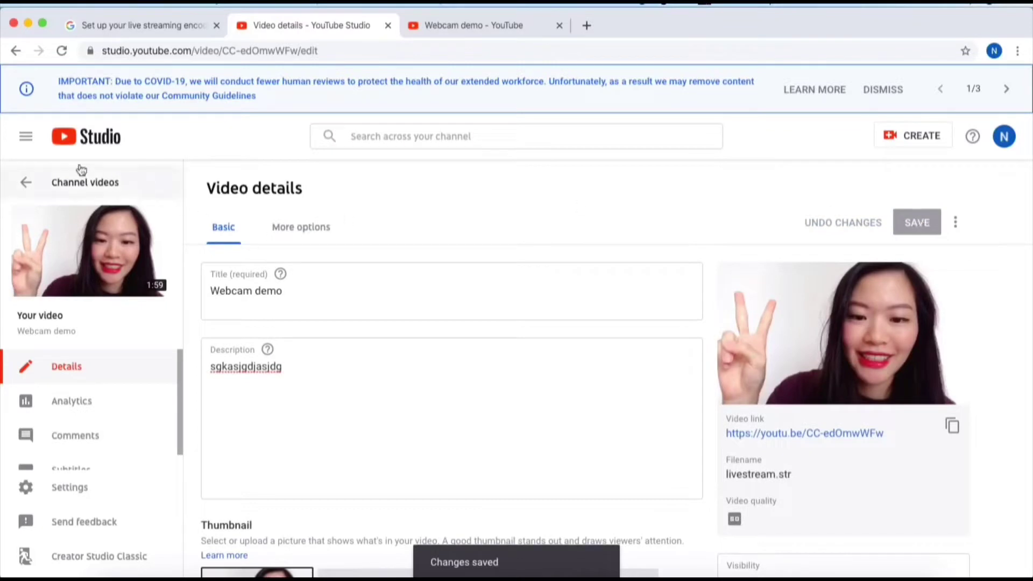
pyautogui.click(25, 144)
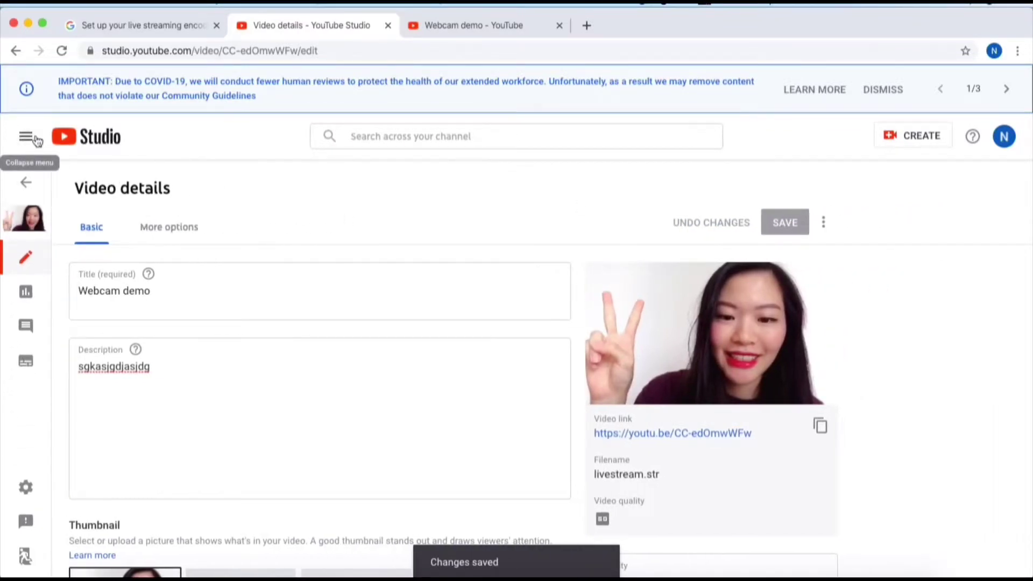
pyautogui.click(27, 138)
pyautogui.scroll(-1, 135, 368)
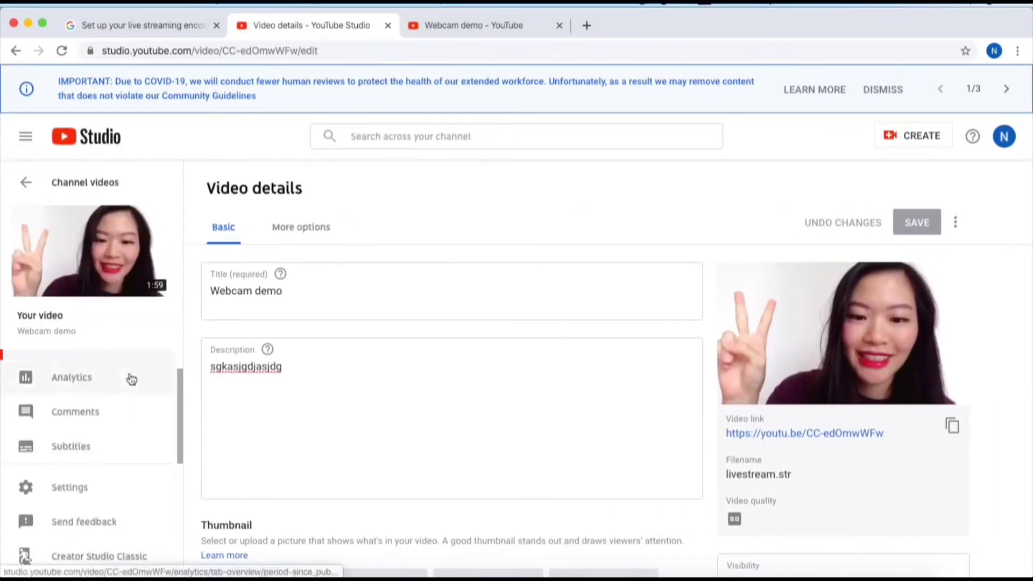
pyautogui.scroll(-6, 425, 321)
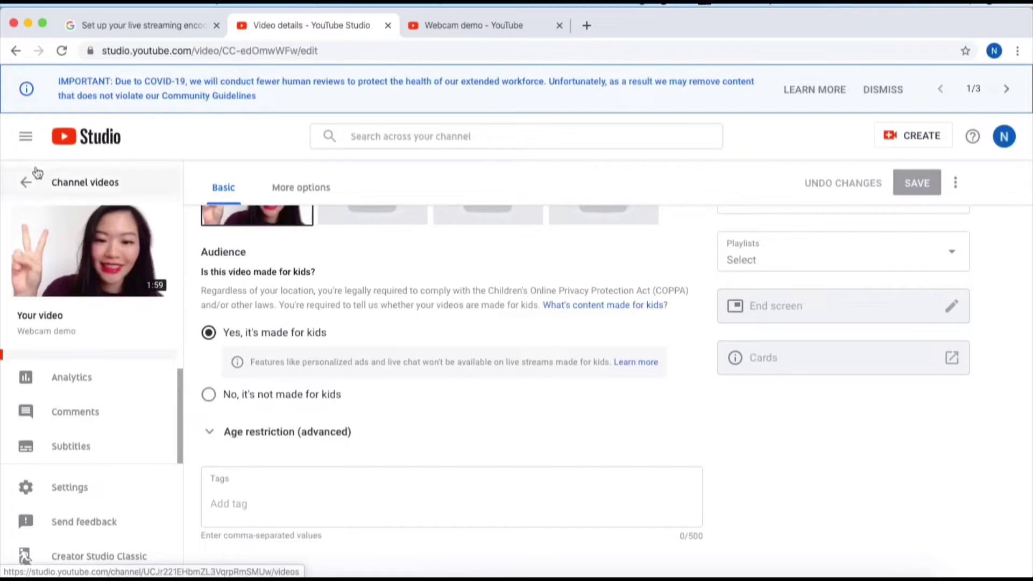
# - Return to the channel's videos and list the live streams
pyautogui.click(29, 186)
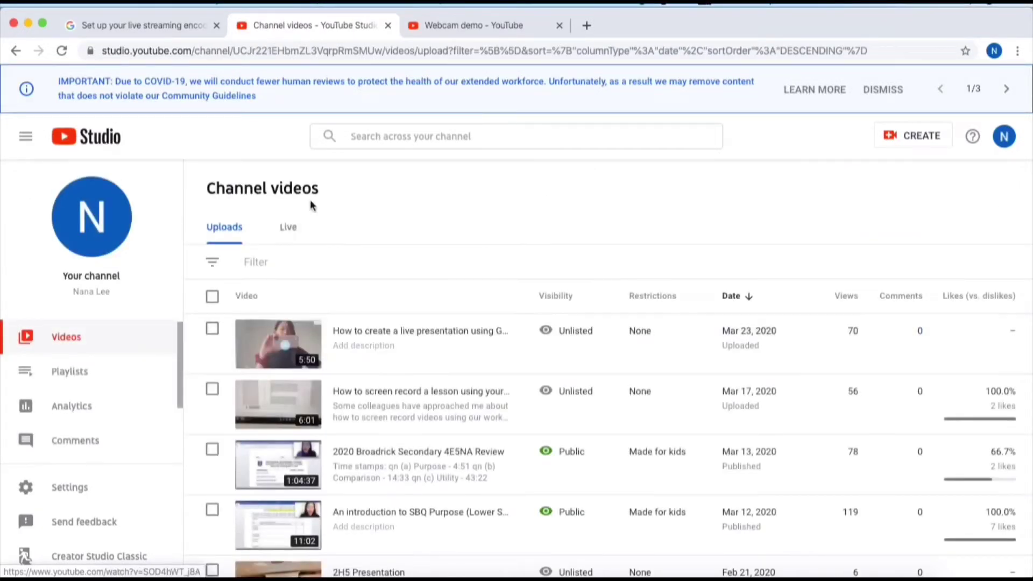
pyautogui.click(287, 228)
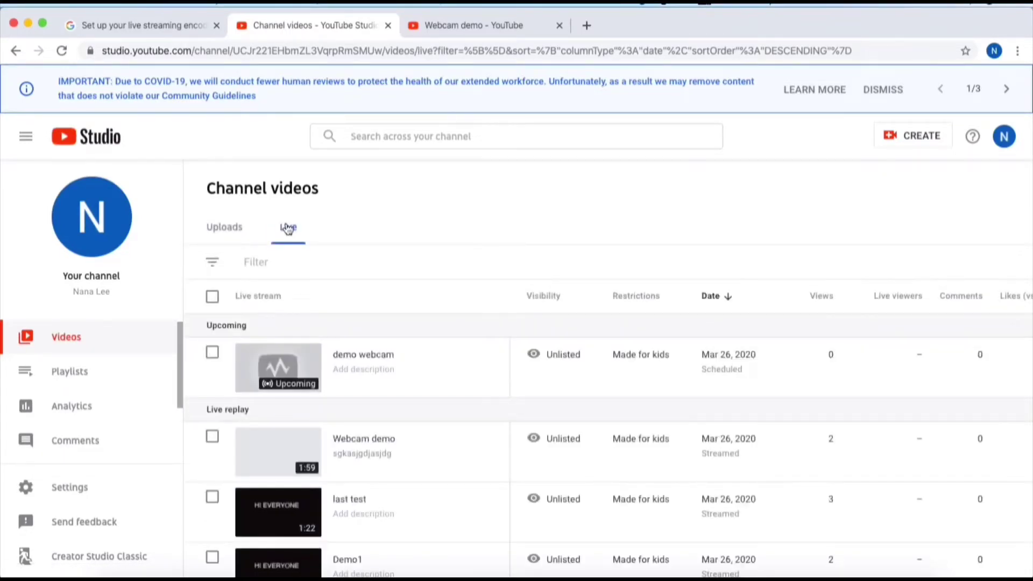
# - View the details of the "Webcam demo" live replay and return to the live stream list
pyautogui.scroll(-1, 484, 302)
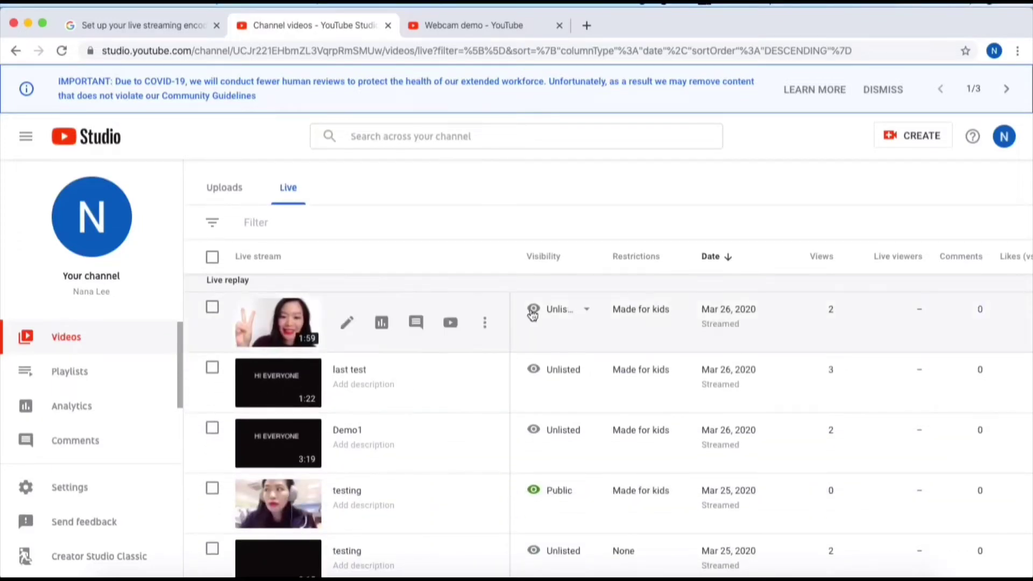
pyautogui.click(297, 329)
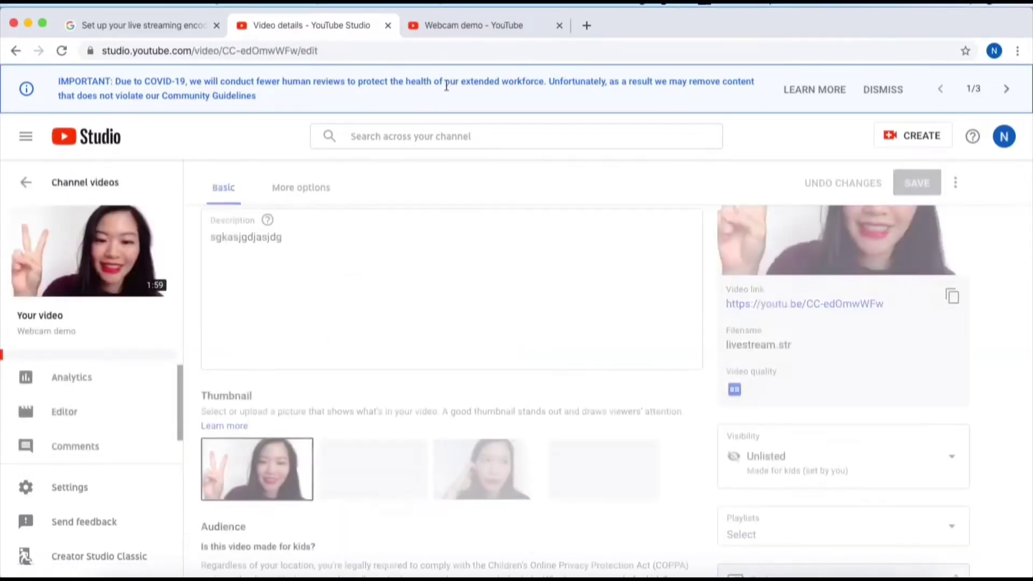
pyautogui.click(15, 50)
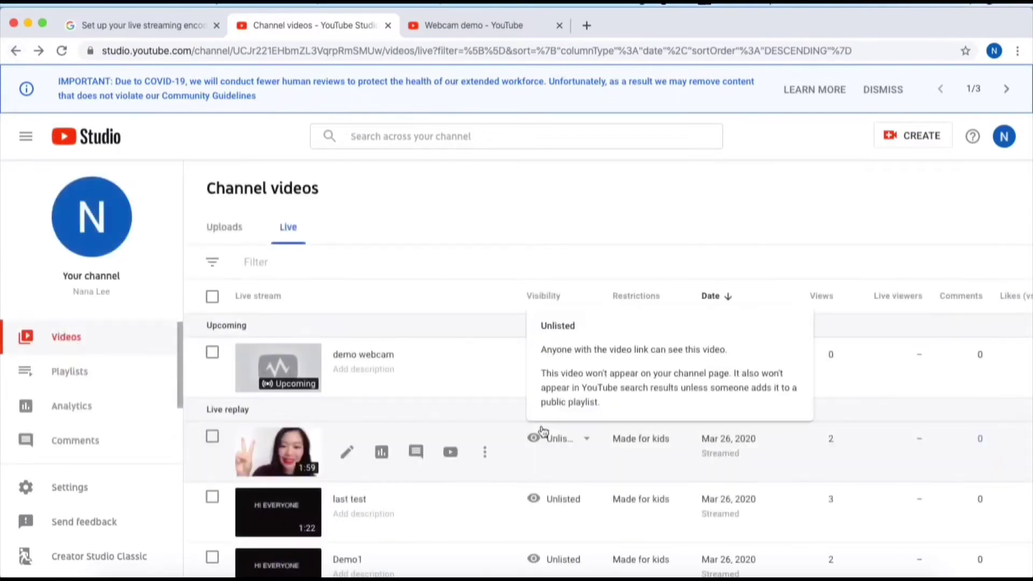
# - Get the shareable link of the "Webcam demo" live replay from its options
pyautogui.scroll(-1, 543, 429)
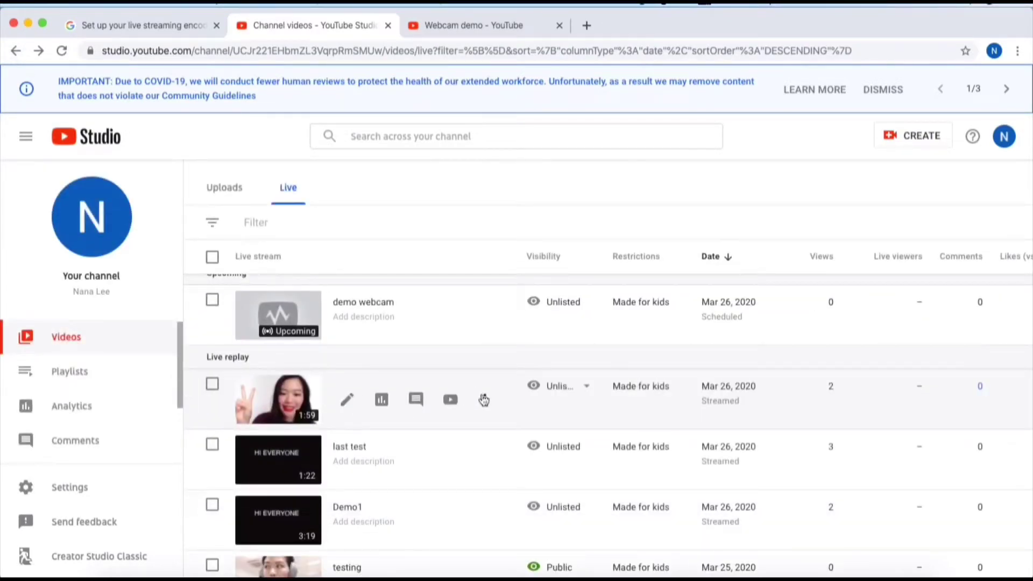
pyautogui.click(484, 399)
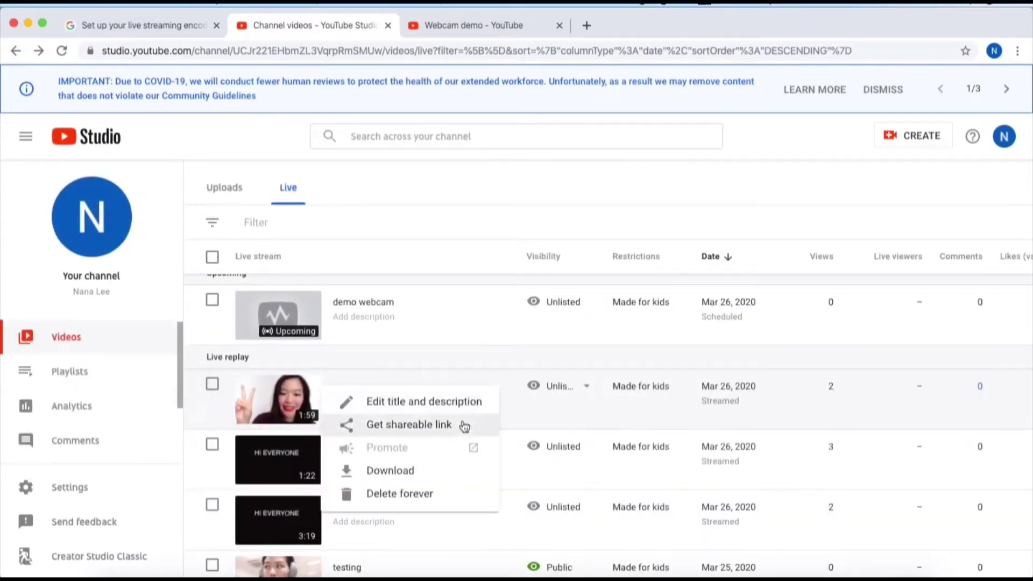
pyautogui.click(462, 424)
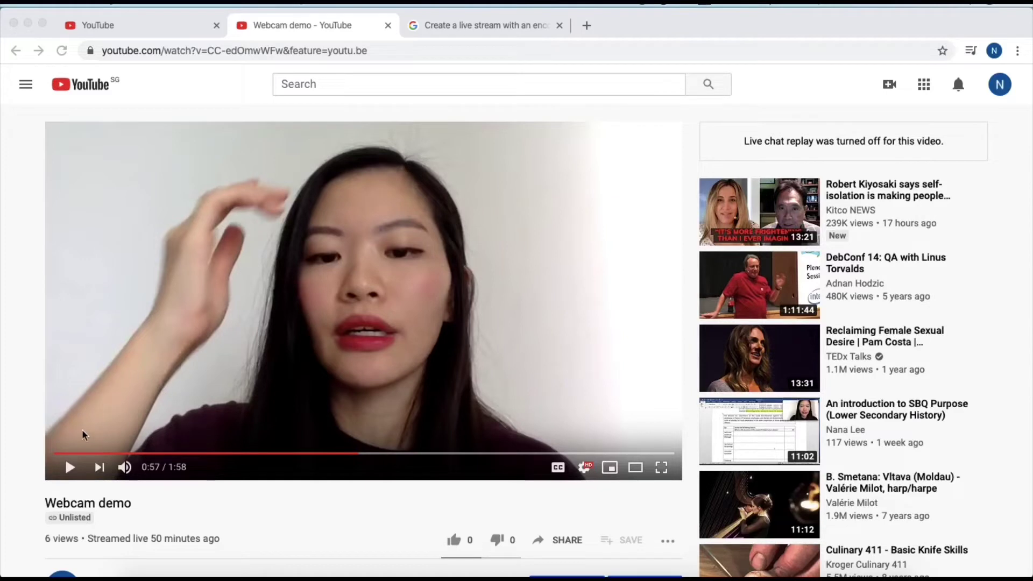
# - Play a short part of the "Webcam demo" recording on its watch page and pause it
pyautogui.click(72, 470)
pyautogui.click(72, 469)
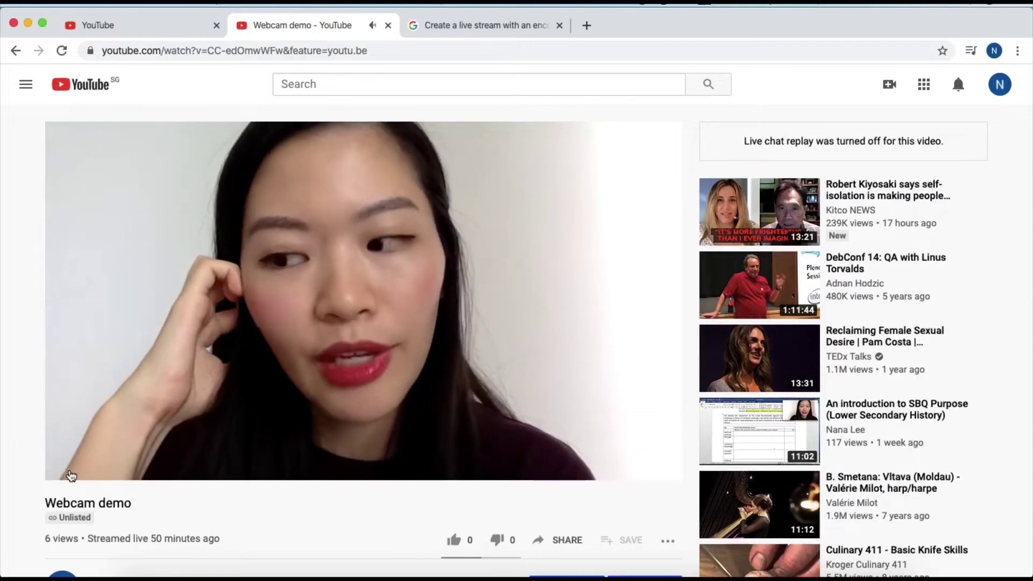
pyautogui.click(70, 472)
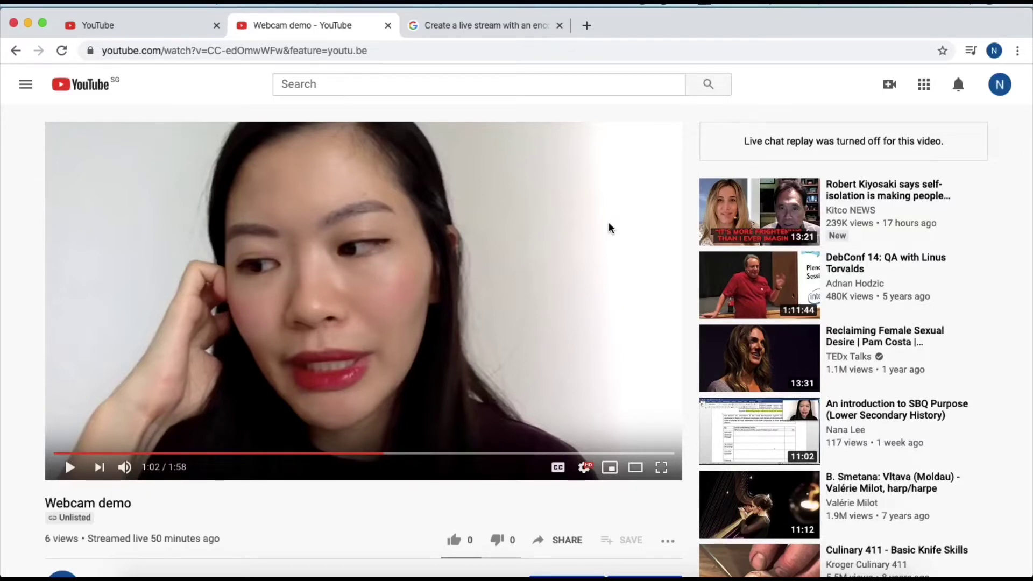
# - Examine the "Webcam demo" watch page for its live chat replay, description and comments section
pyautogui.scroll(-2, 610, 228)
pyautogui.scroll(2, 610, 228)
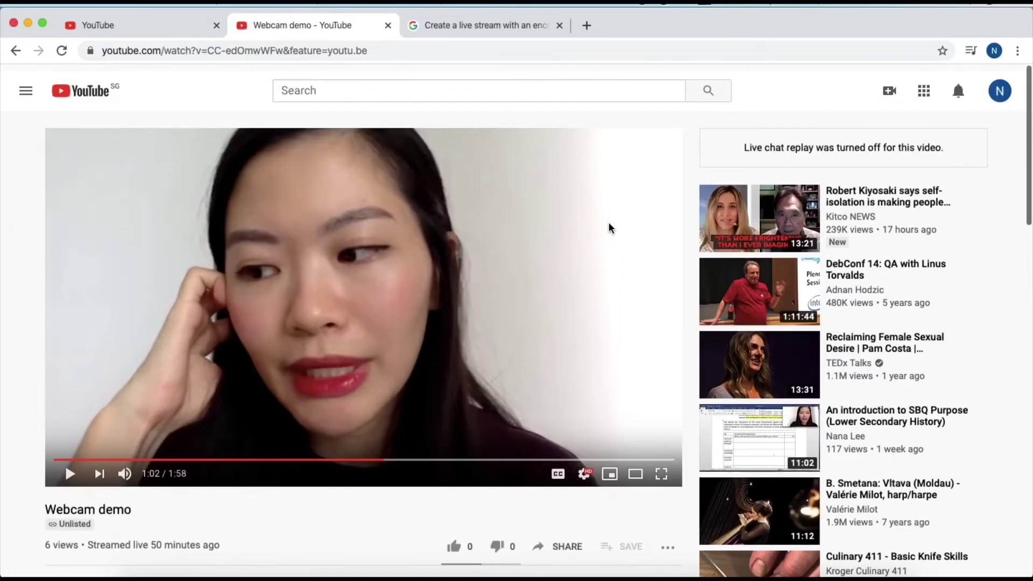
pyautogui.scroll(-3, 609, 228)
pyautogui.scroll(3, 609, 228)
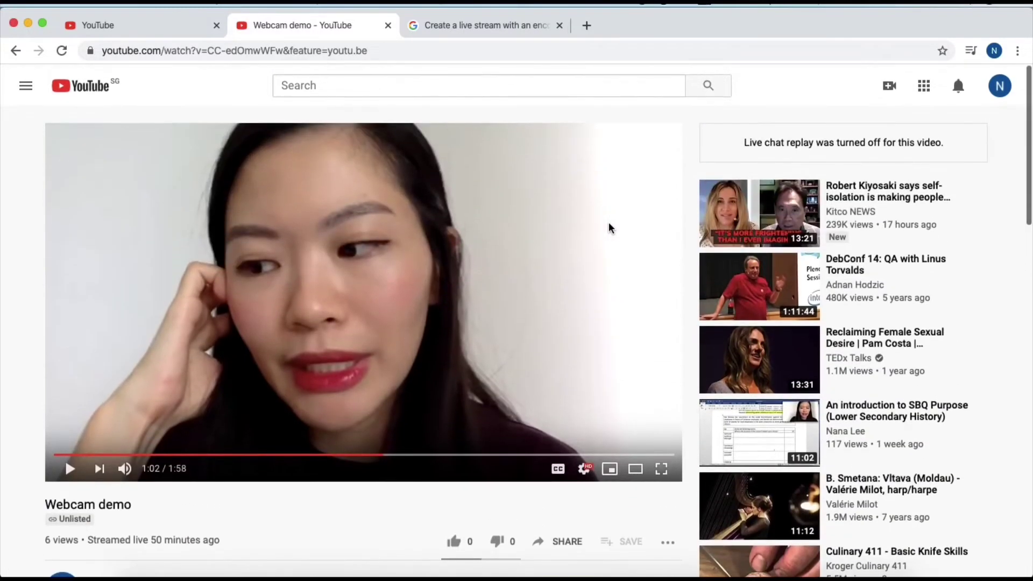
pyautogui.scroll(-5, 609, 228)
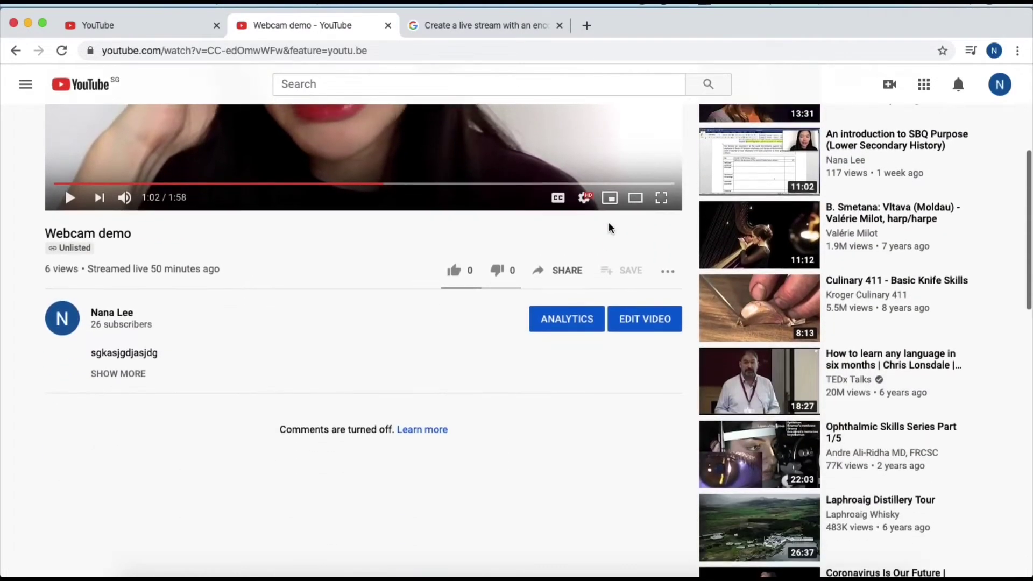
pyautogui.scroll(5, 609, 226)
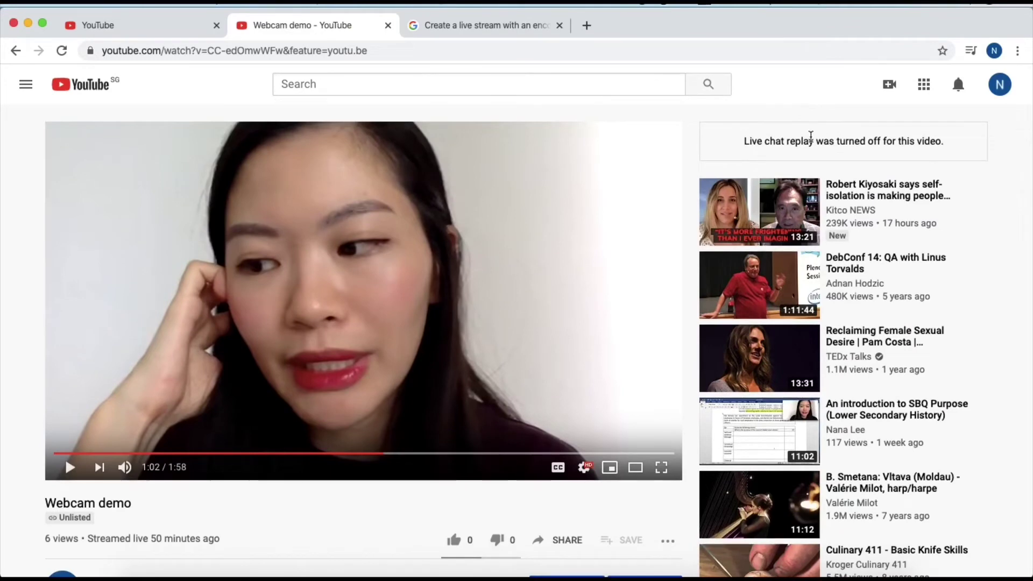
pyautogui.scroll(-8, 571, 273)
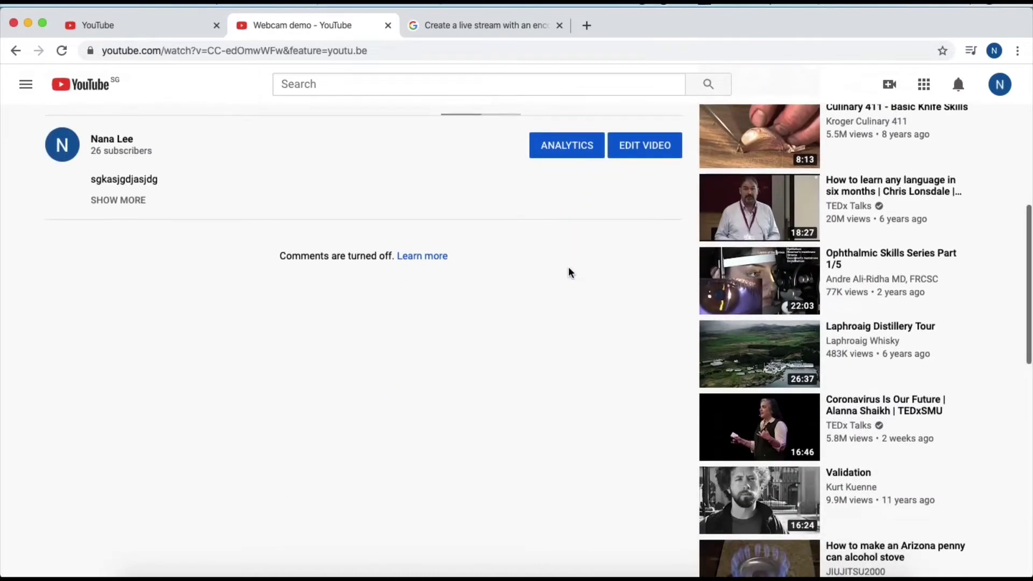
pyautogui.scroll(5, 571, 273)
pyautogui.scroll(-5, 570, 273)
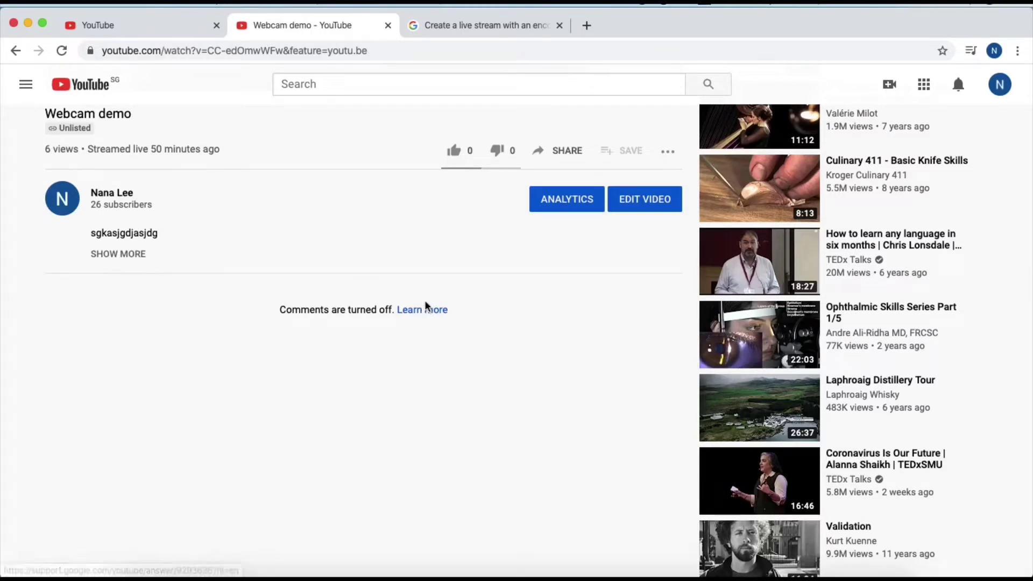
pyautogui.scroll(7, 426, 307)
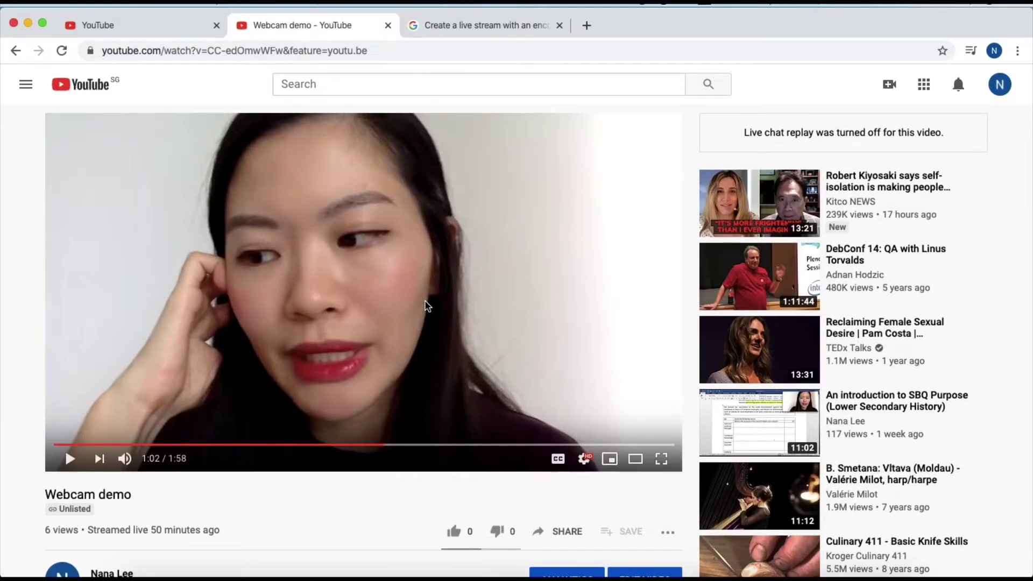
# - Go live from the YouTube home page and start a new encoder stream without copying previous settings
pyautogui.click(160, 28)
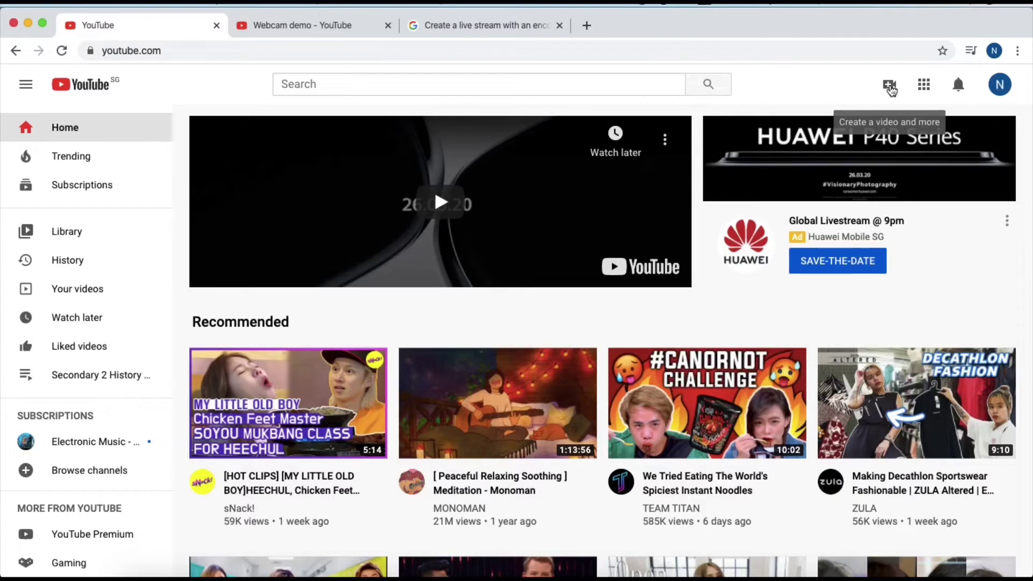
pyautogui.click(890, 88)
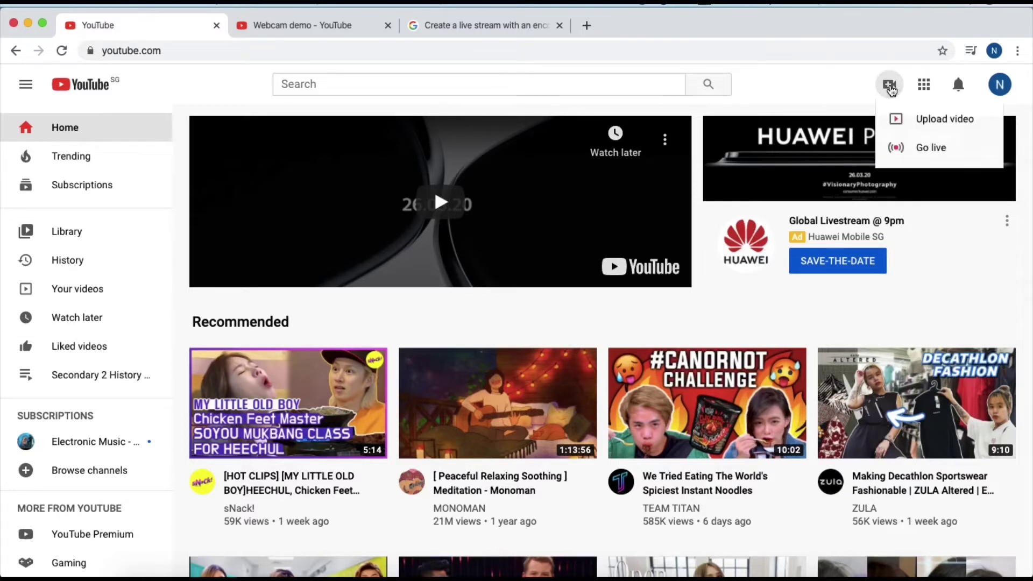
pyautogui.click(927, 149)
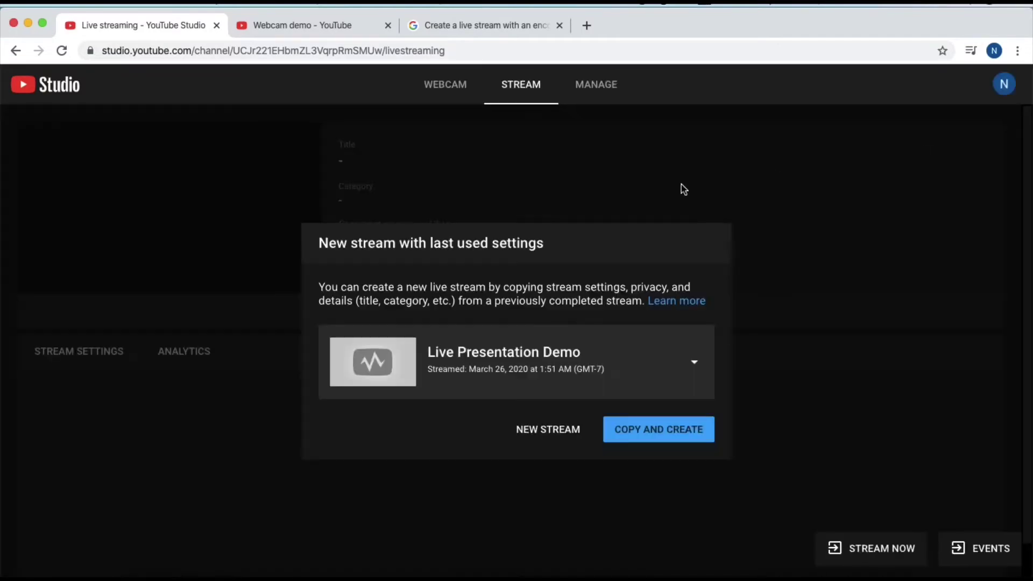
pyautogui.click(550, 435)
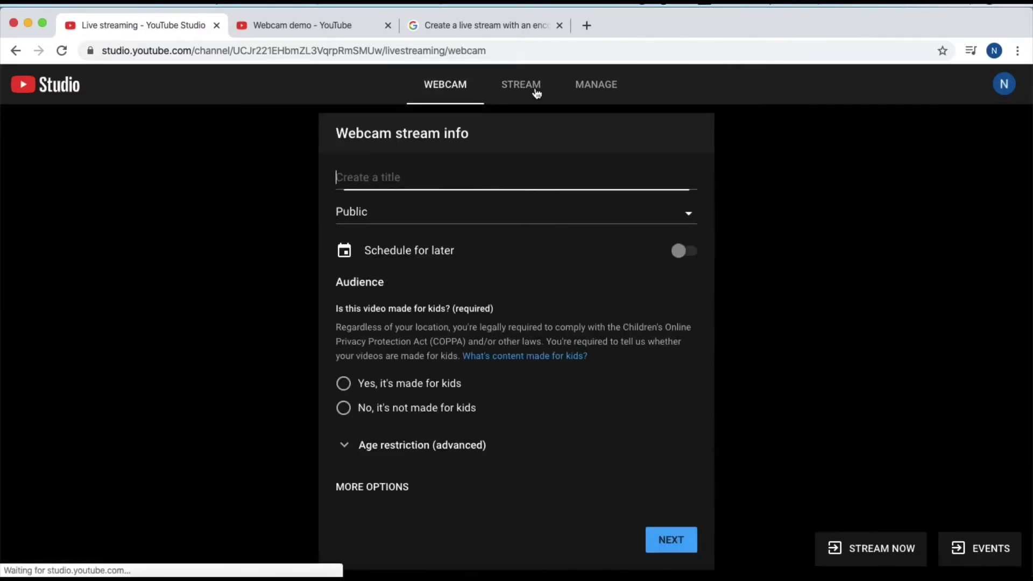
pyautogui.click(537, 93)
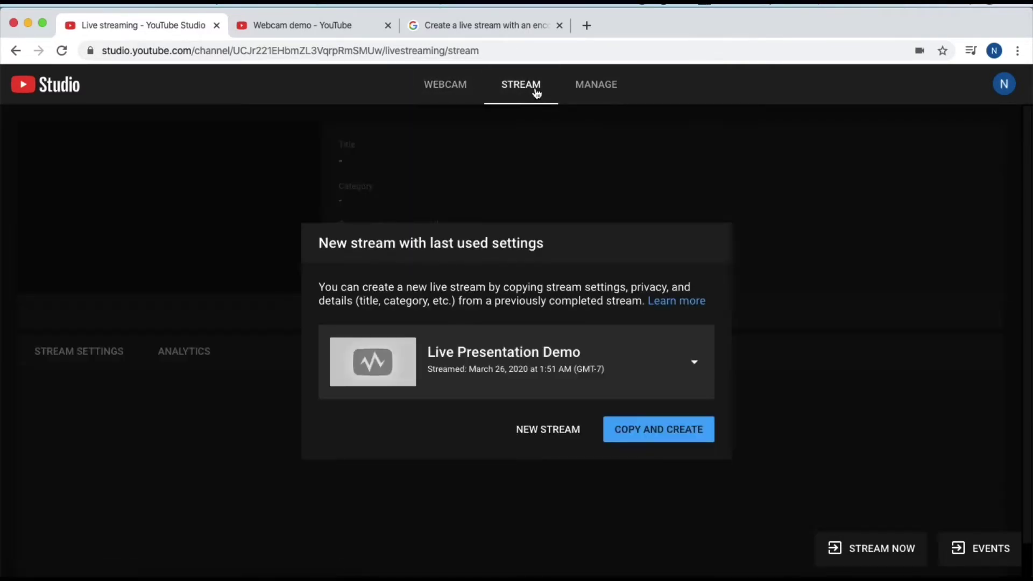
pyautogui.click(539, 433)
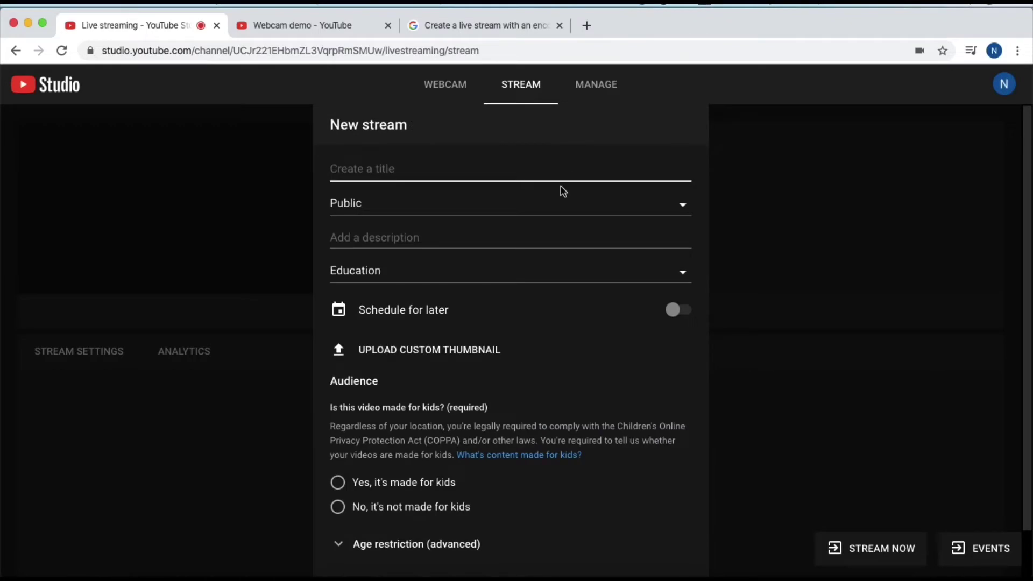
# - Title the new stream "Live Presentation Demo" and set its visibility to Unlisted
pyautogui.write('Live Presentation Demo')
pyautogui.click(584, 217)
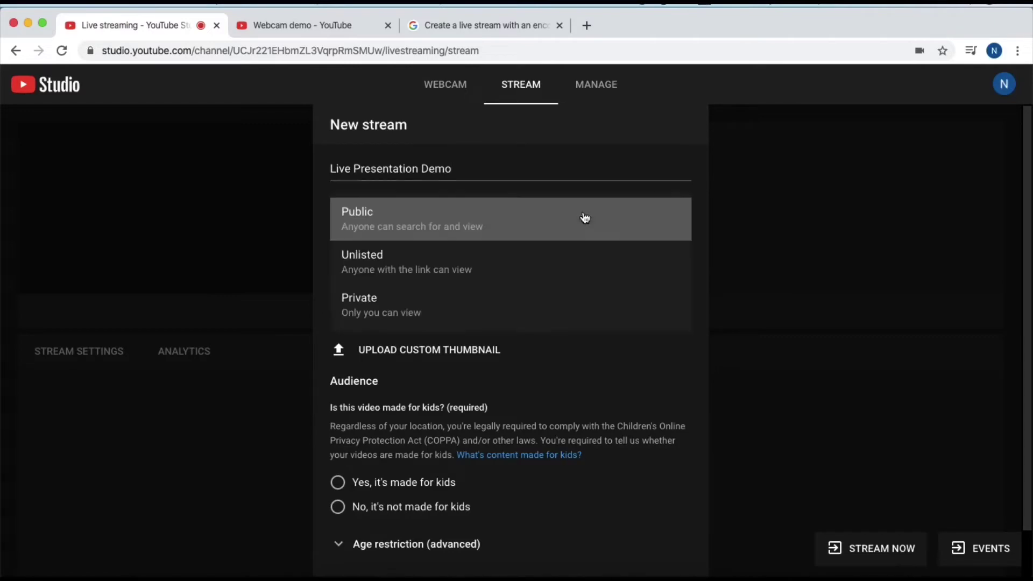
pyautogui.click(598, 271)
# - Mark the stream as made for kids and create it
pyautogui.scroll(-1, 595, 269)
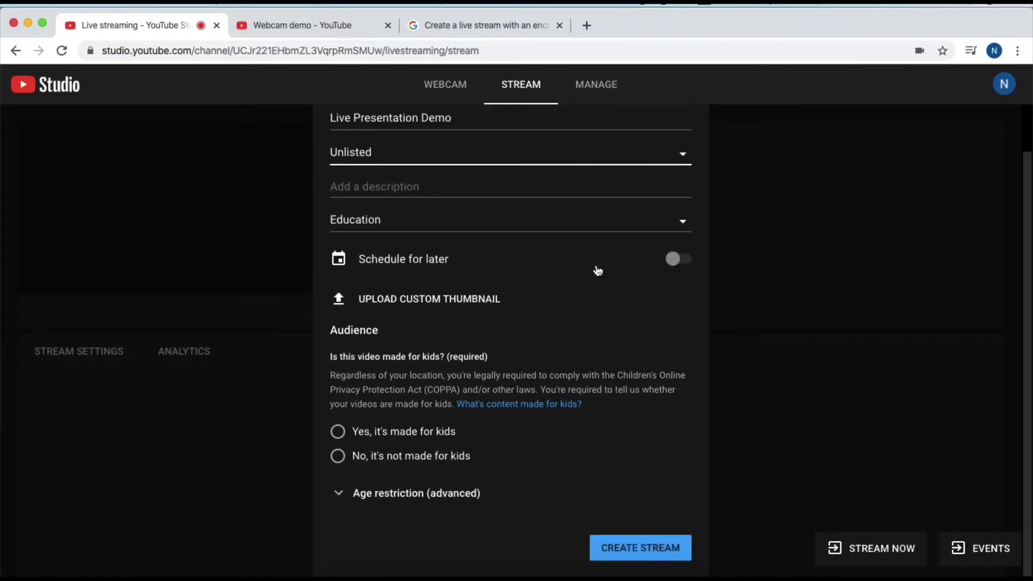
pyautogui.click(444, 436)
pyautogui.scroll(-1, 650, 498)
pyautogui.click(671, 554)
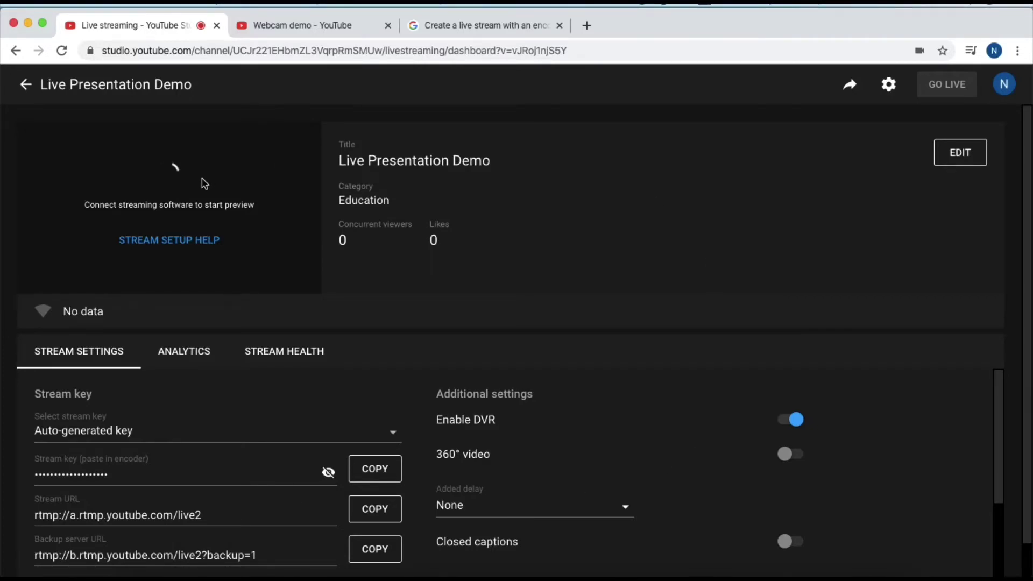
# - Switch to the YouTube Help article on streaming with an encoder and open its encoder setup page
pyautogui.click(449, 25)
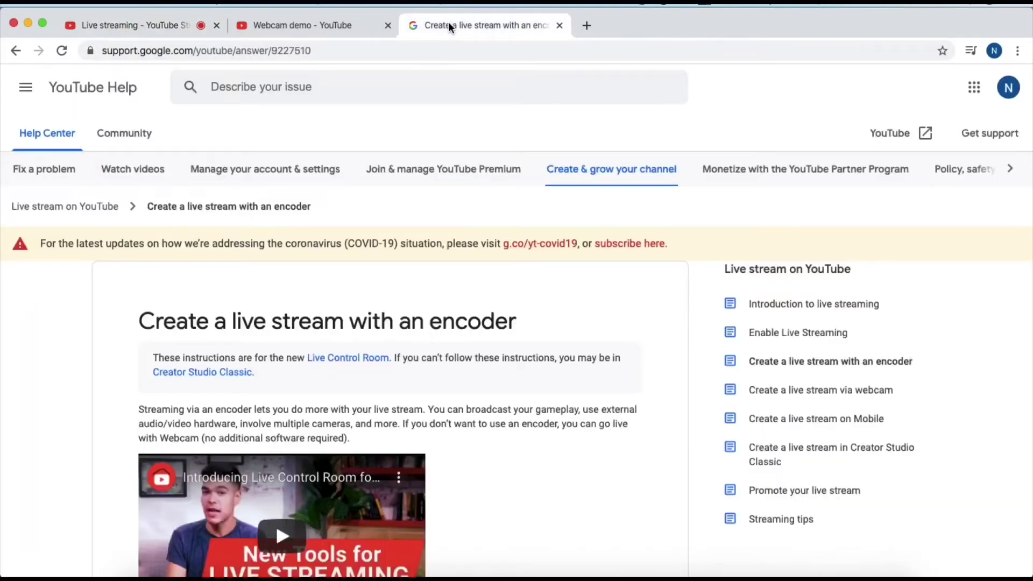
pyautogui.scroll(-1, 416, 503)
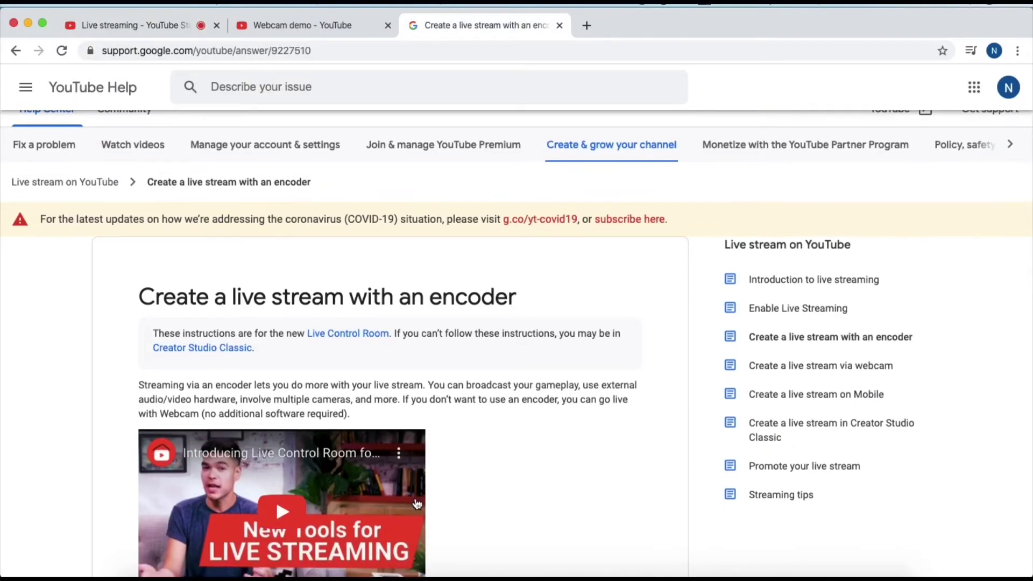
pyautogui.scroll(-10, 416, 503)
pyautogui.scroll(5, 417, 503)
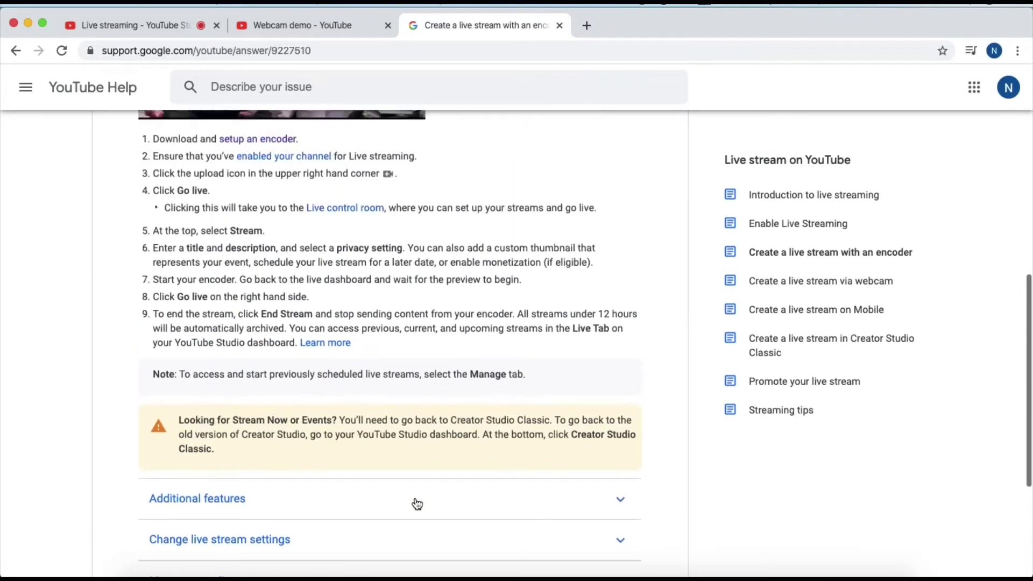
pyautogui.click(272, 219)
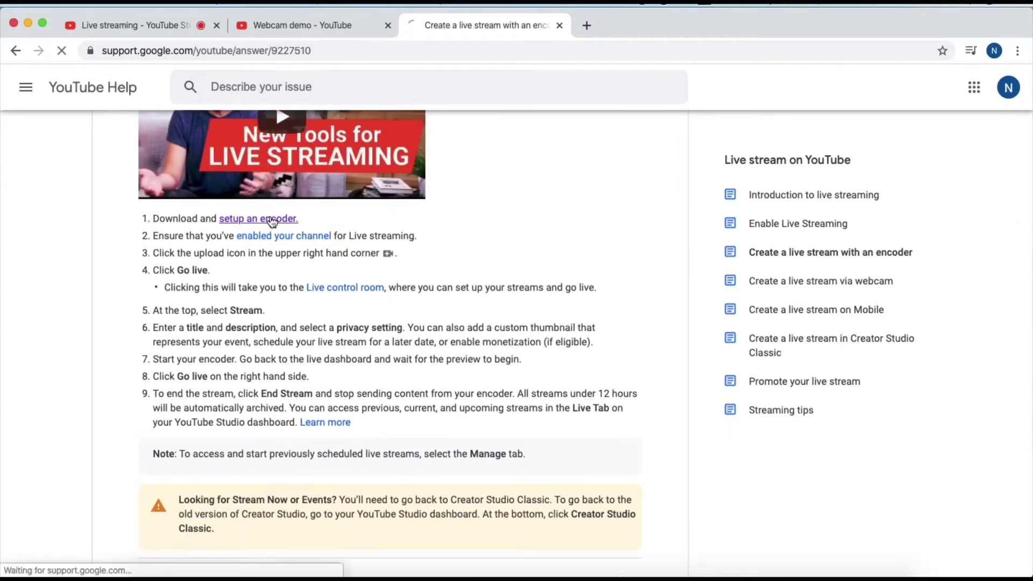
# - Examine the encoder explanation and the YouTube Live verified software encoders, including Open Broadcaster Software
pyautogui.scroll(-5, 303, 290)
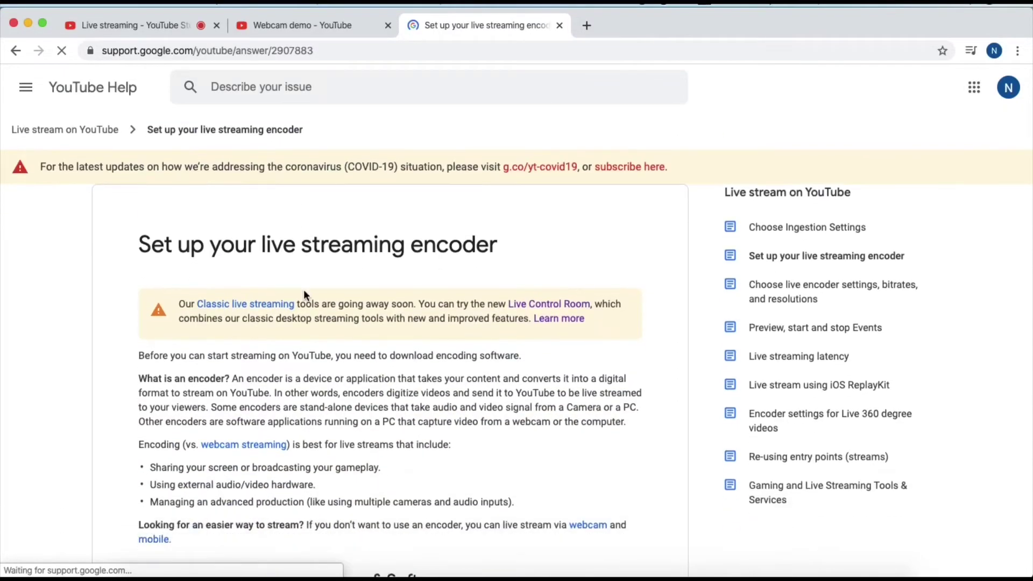
pyautogui.scroll(-4, 305, 290)
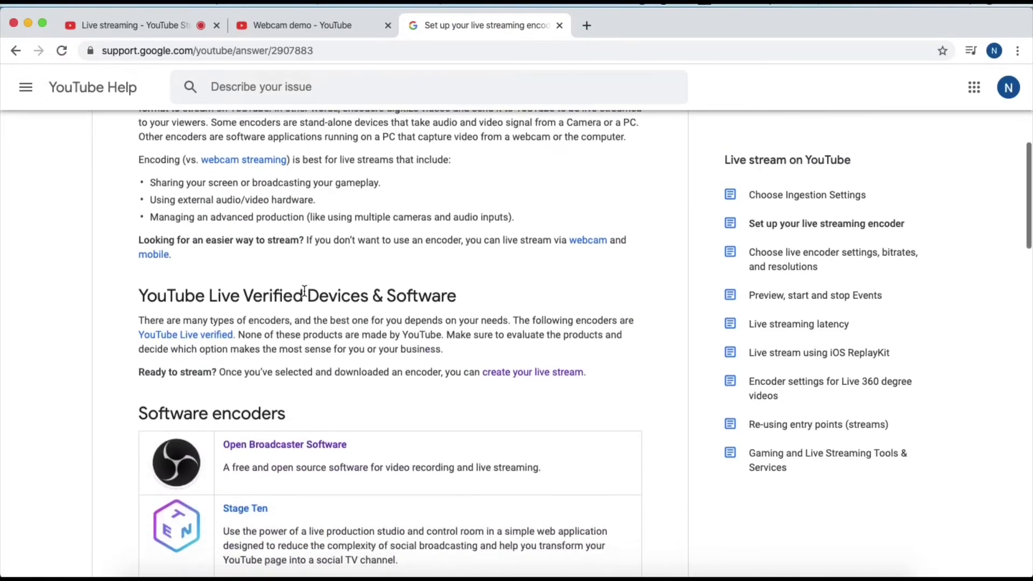
pyautogui.scroll(-2, 304, 289)
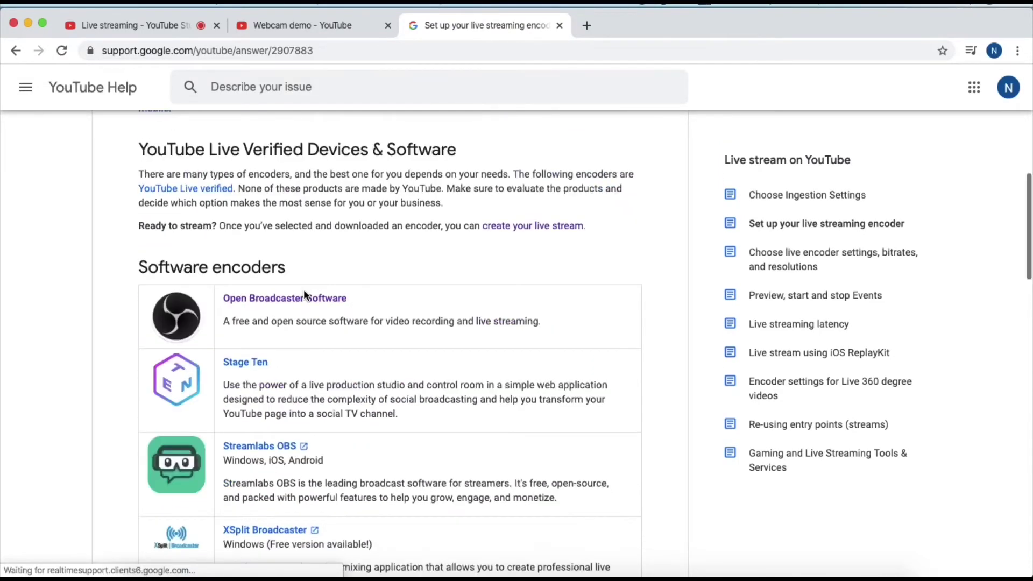
pyautogui.scroll(7, 303, 290)
pyautogui.scroll(-7, 304, 291)
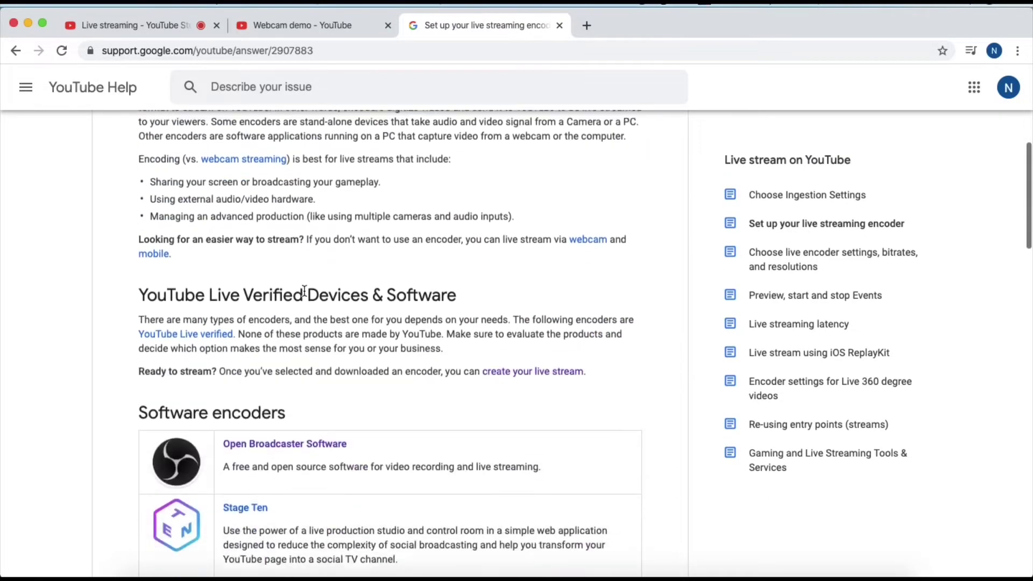
pyautogui.scroll(-3, 305, 296)
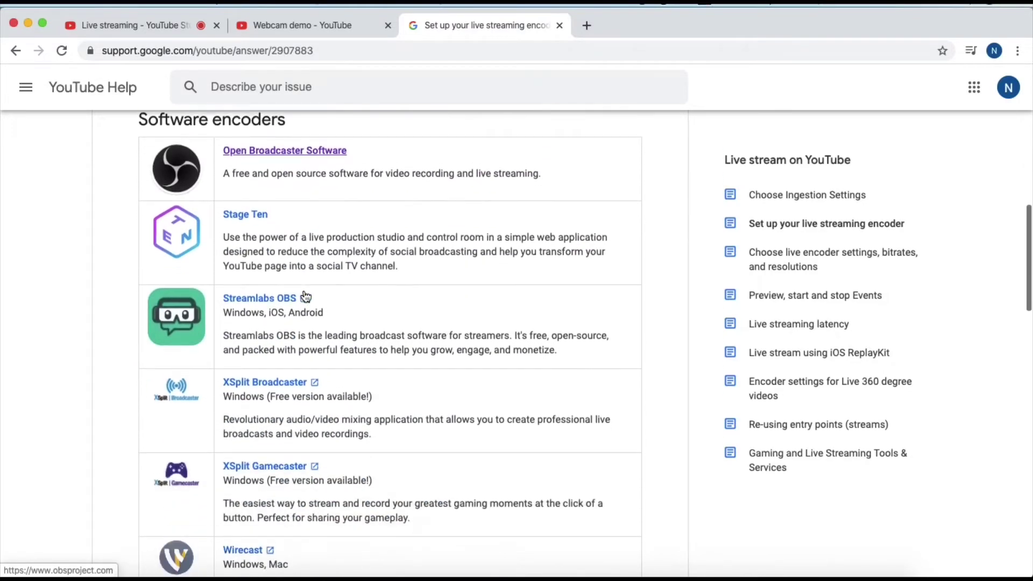
pyautogui.scroll(1, 306, 296)
pyautogui.scroll(-1, 305, 293)
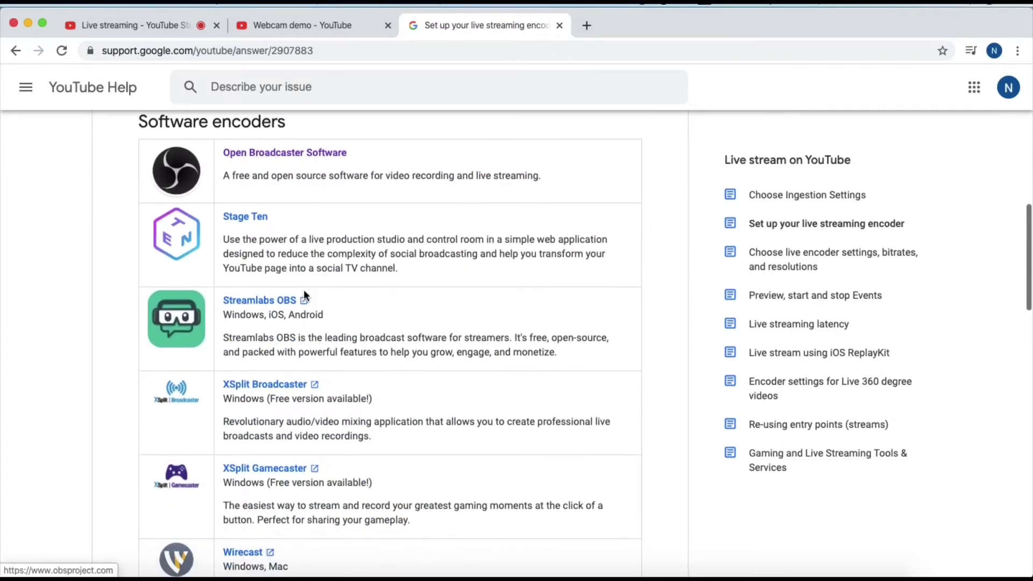
pyautogui.scroll(-5, 304, 294)
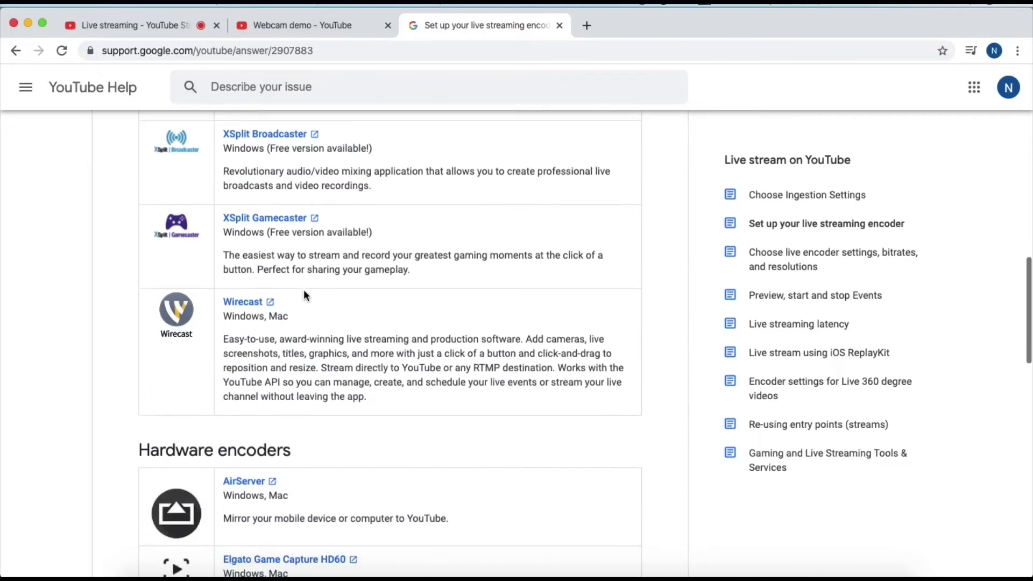
pyautogui.scroll(3, 304, 293)
pyautogui.scroll(5, 304, 293)
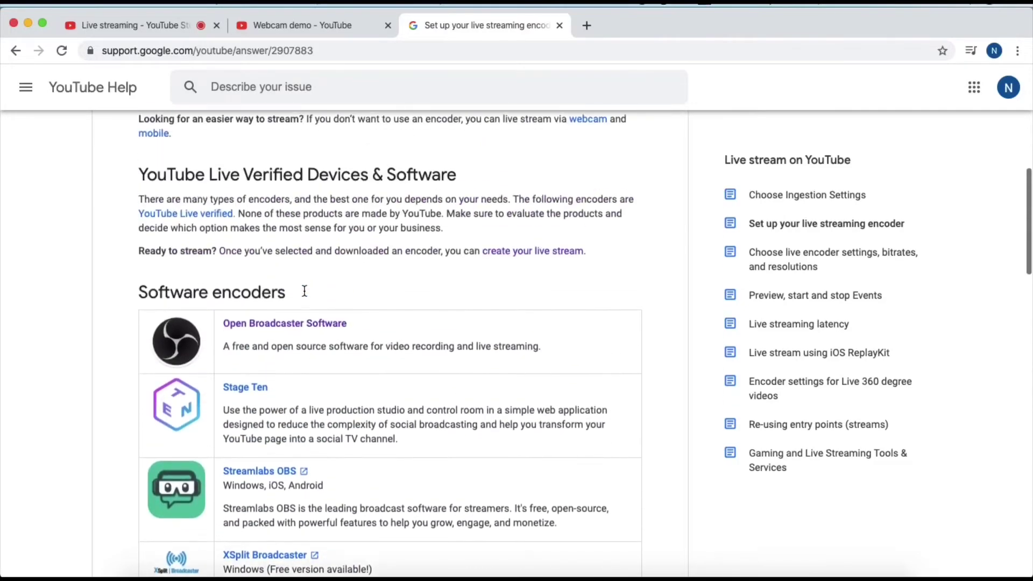
pyautogui.scroll(-1, 304, 294)
pyautogui.scroll(-1, 303, 295)
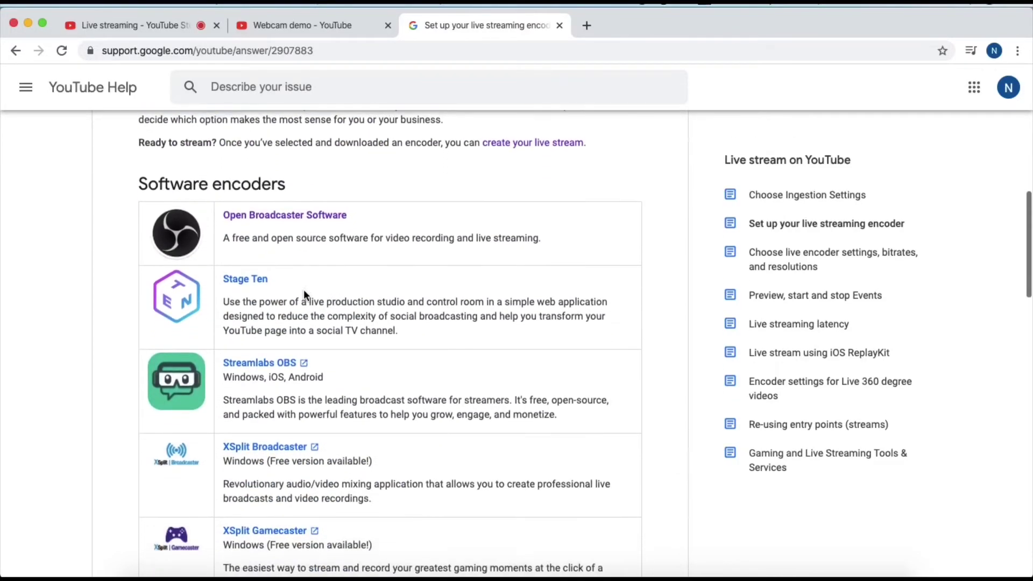
pyautogui.scroll(-1, 304, 290)
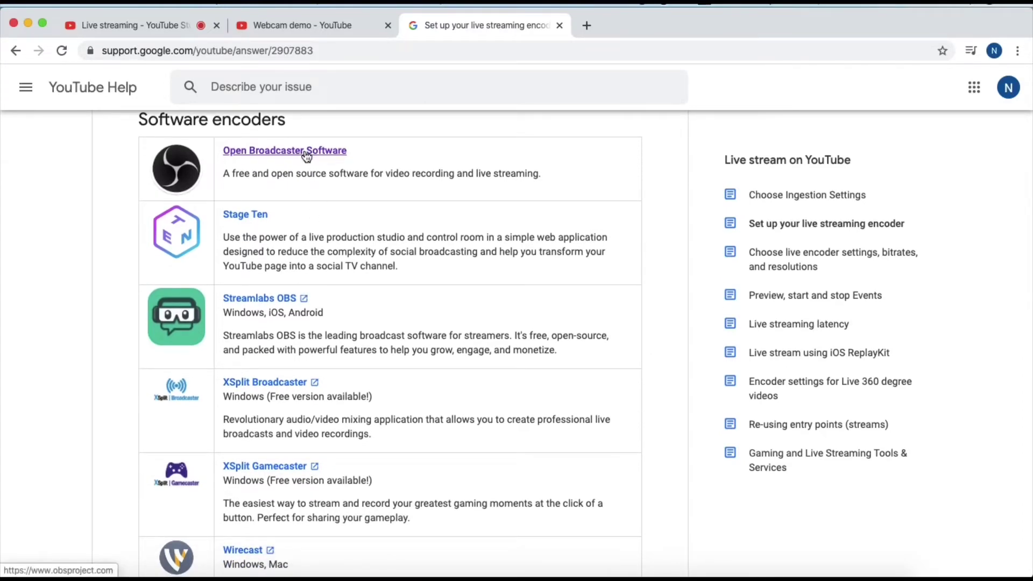
# - Open the Open Broadcaster Software website from the encoder list and download OBS Studio for macOS 10.12+
pyautogui.click(280, 152)
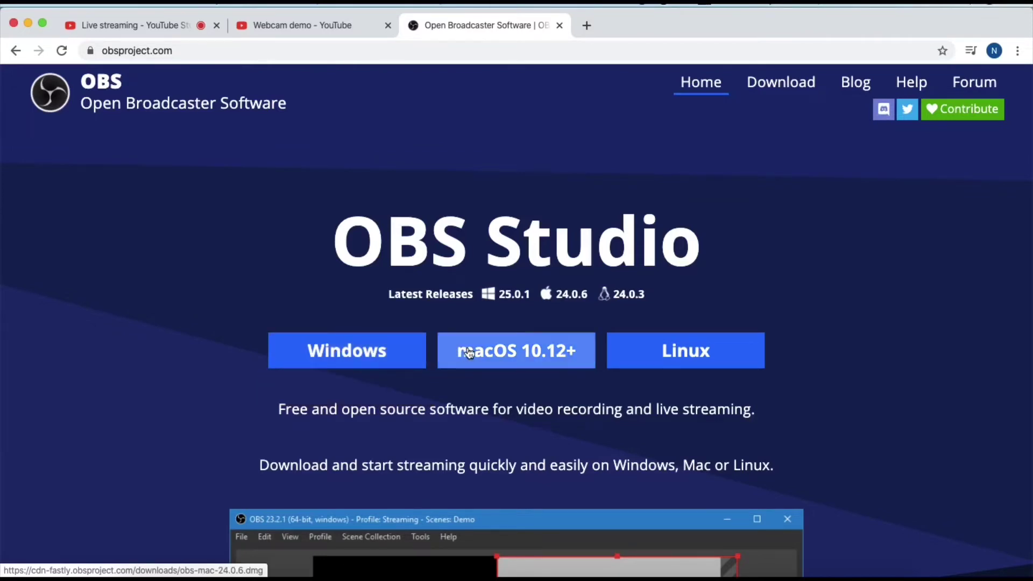
pyautogui.click(527, 352)
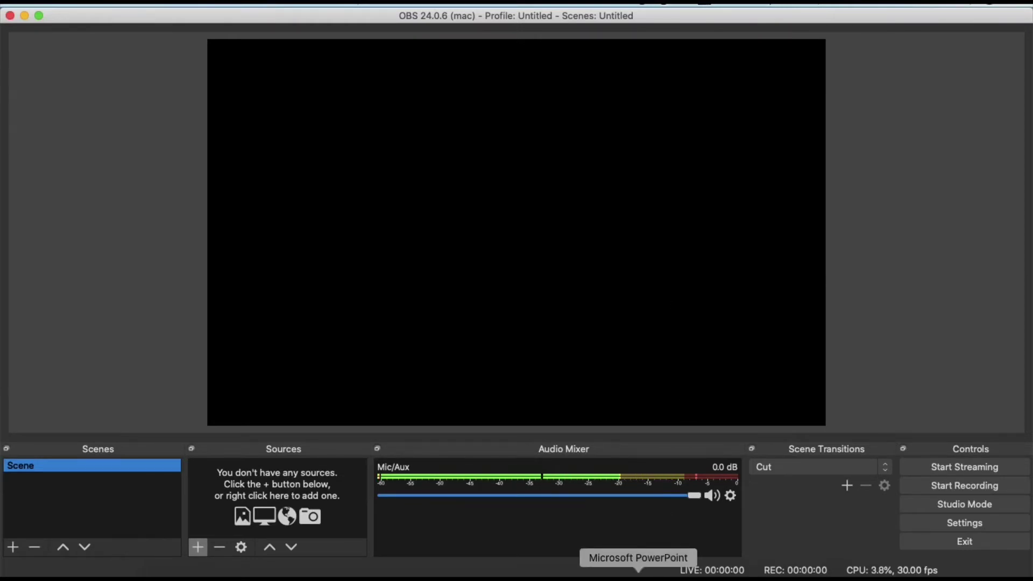
# - Switch to PowerPoint and look through the opening slides of the "2019 2NA Chapter 5 - Return of the British" presentation
pyautogui.click(638, 575)
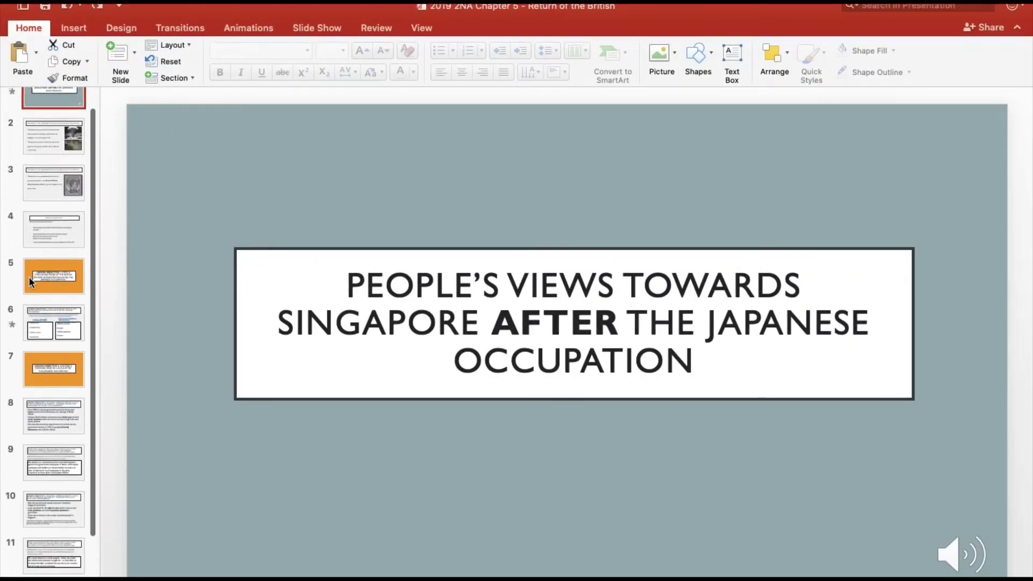
pyautogui.click(52, 162)
pyautogui.click(62, 242)
pyautogui.click(60, 195)
pyautogui.click(59, 156)
pyautogui.click(56, 114)
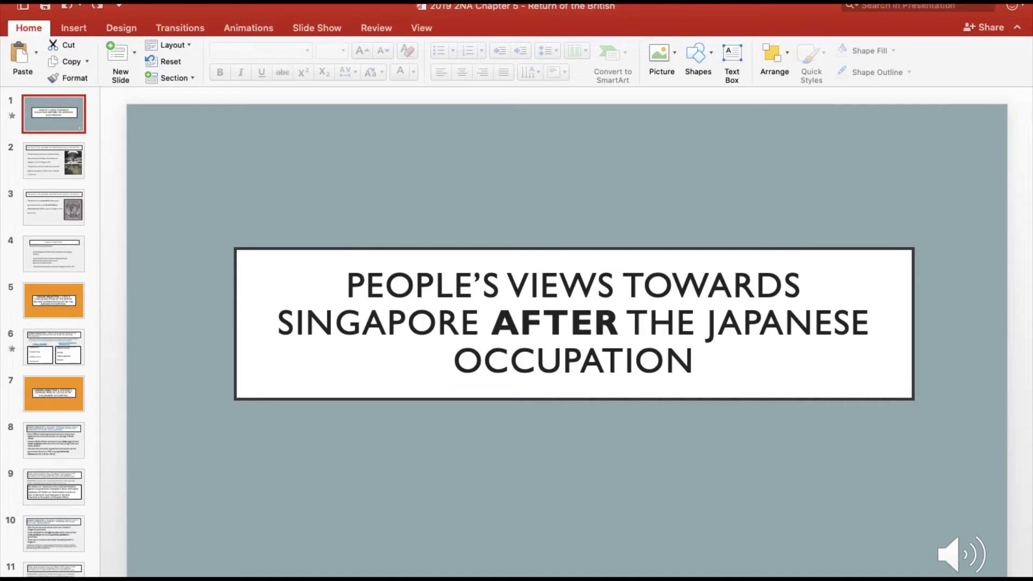
# - Review the file formats available for exporting the presentation, and close the export dialog without exporting
pyautogui.click(124, 5)
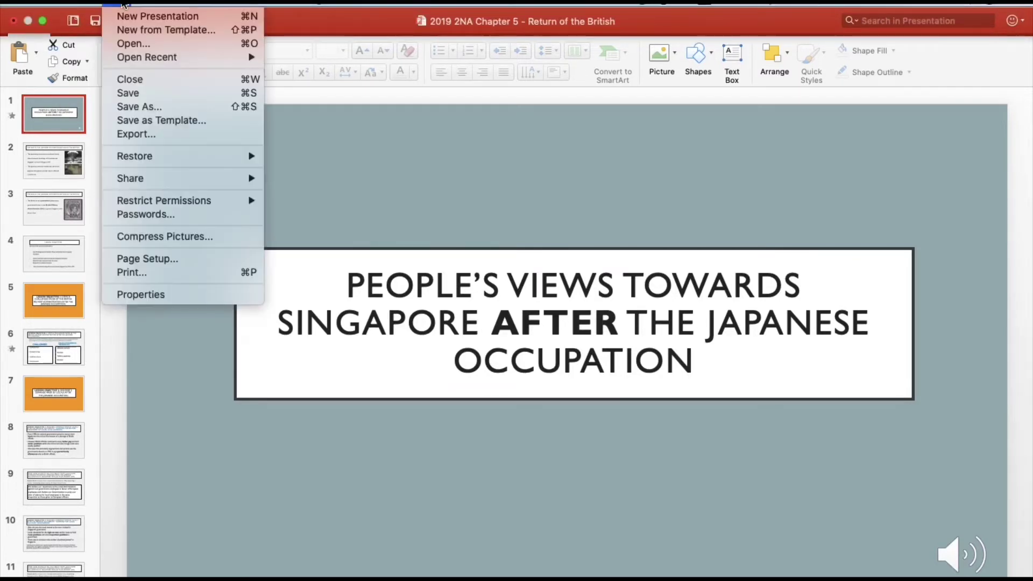
pyautogui.click(150, 136)
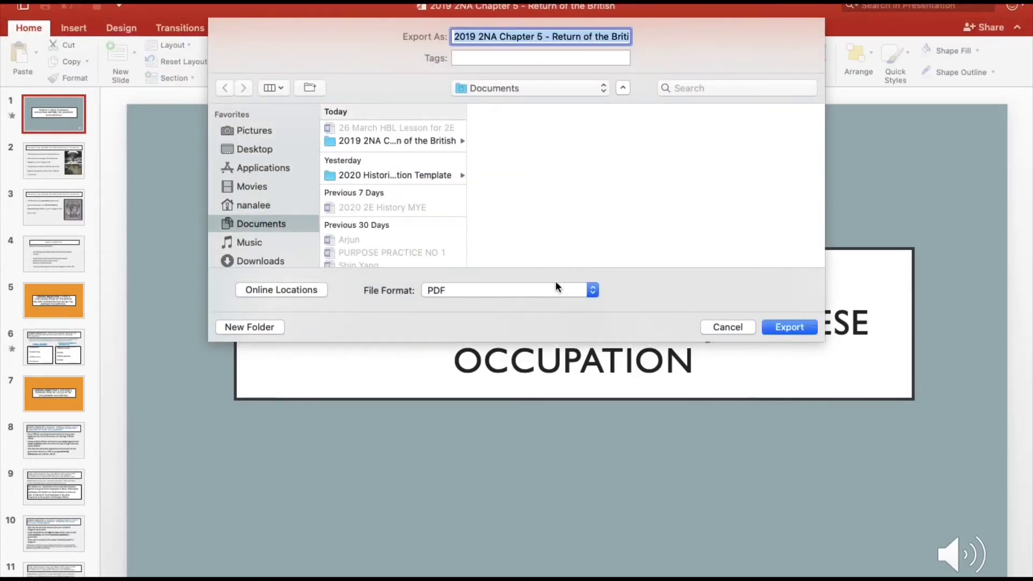
pyautogui.click(547, 289)
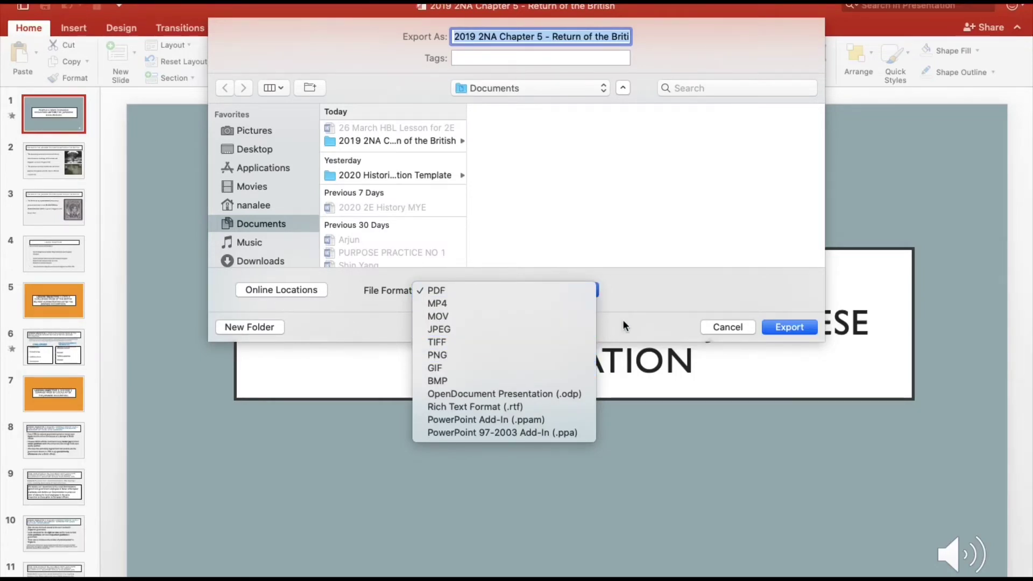
pyautogui.click(753, 289)
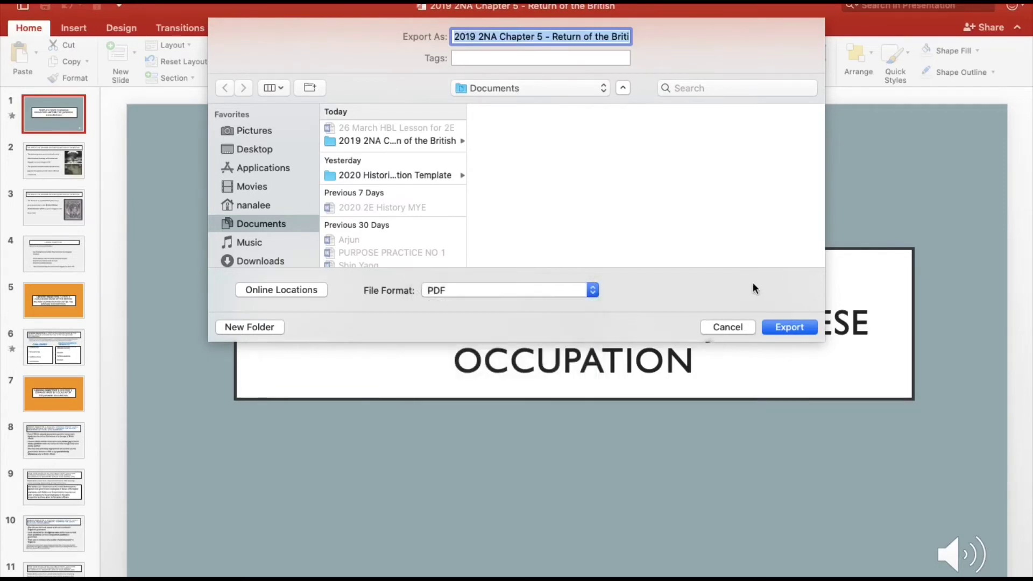
pyautogui.click(737, 327)
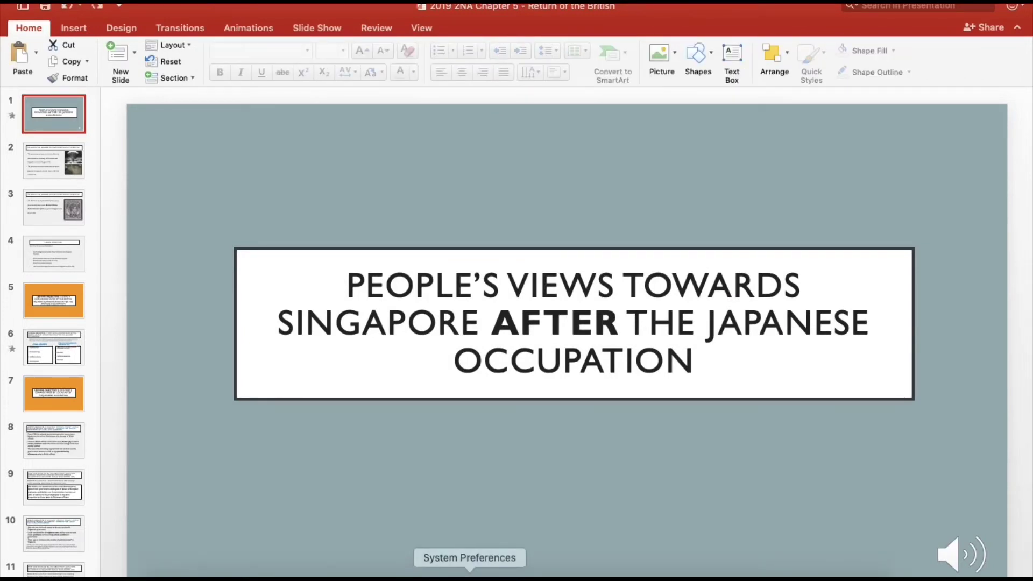
# - Switch to OBS and create a new image source in the first scene
pyautogui.click(735, 570)
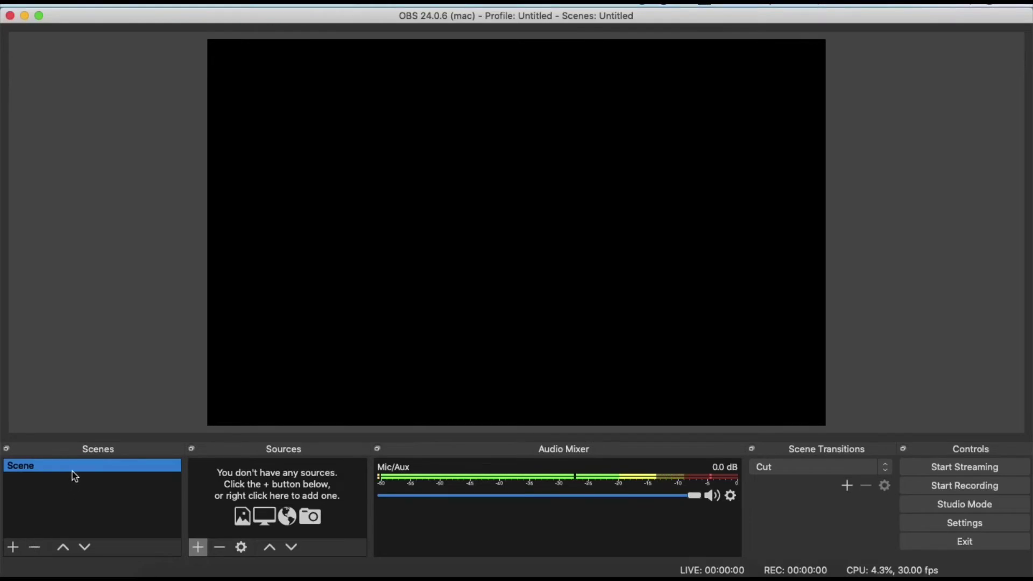
pyautogui.click(201, 553)
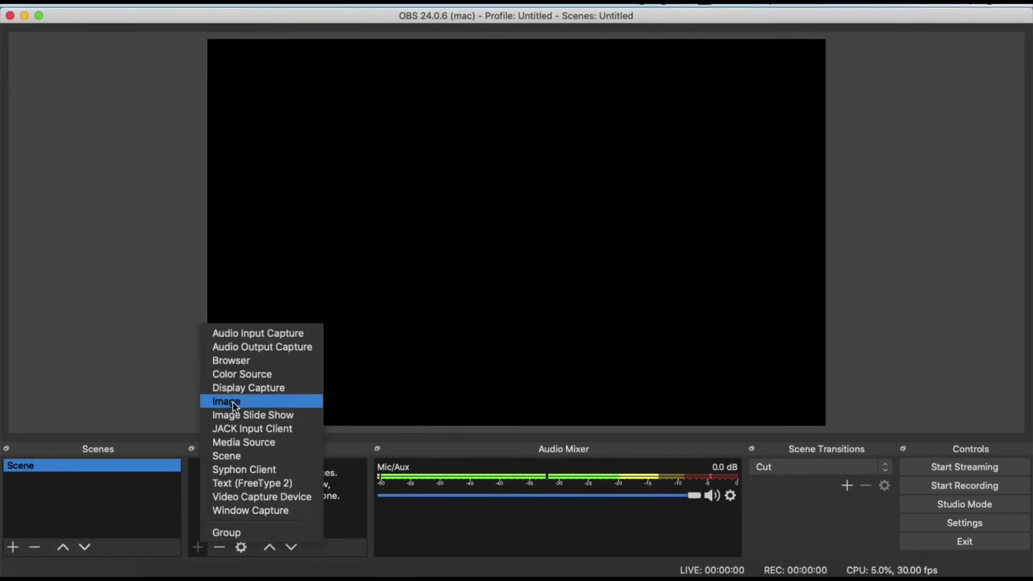
pyautogui.click(235, 404)
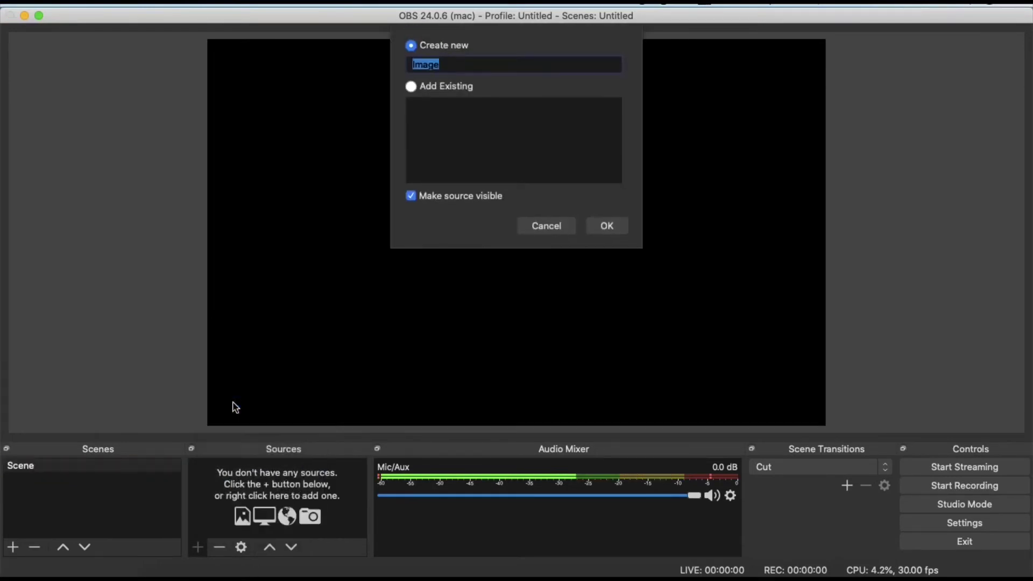
pyautogui.click(600, 226)
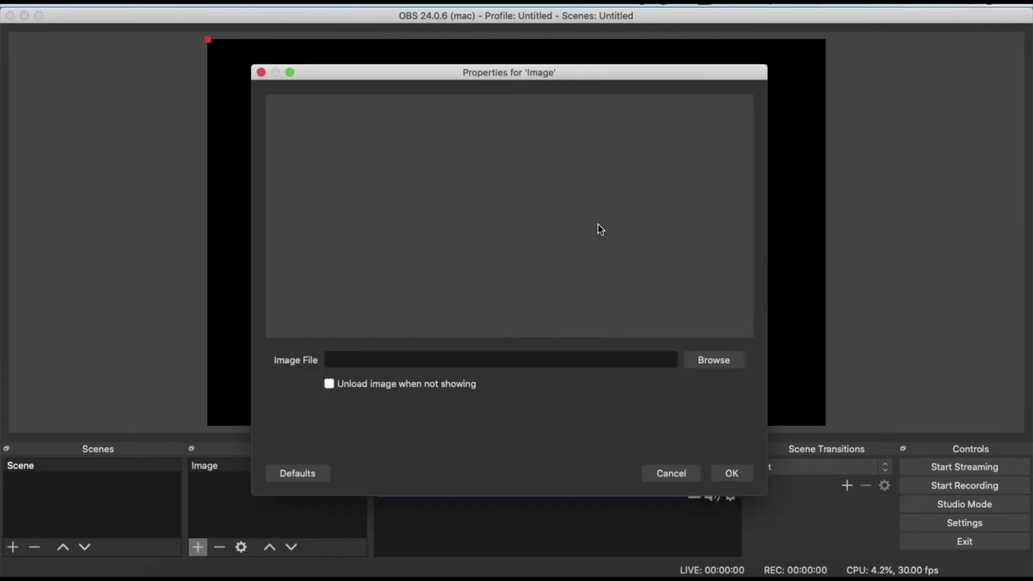
# - Load Slide01.jpg from the Chapter 5 slide folder in Downloads into the image source and enlarge the slide on the canvas
pyautogui.click(728, 364)
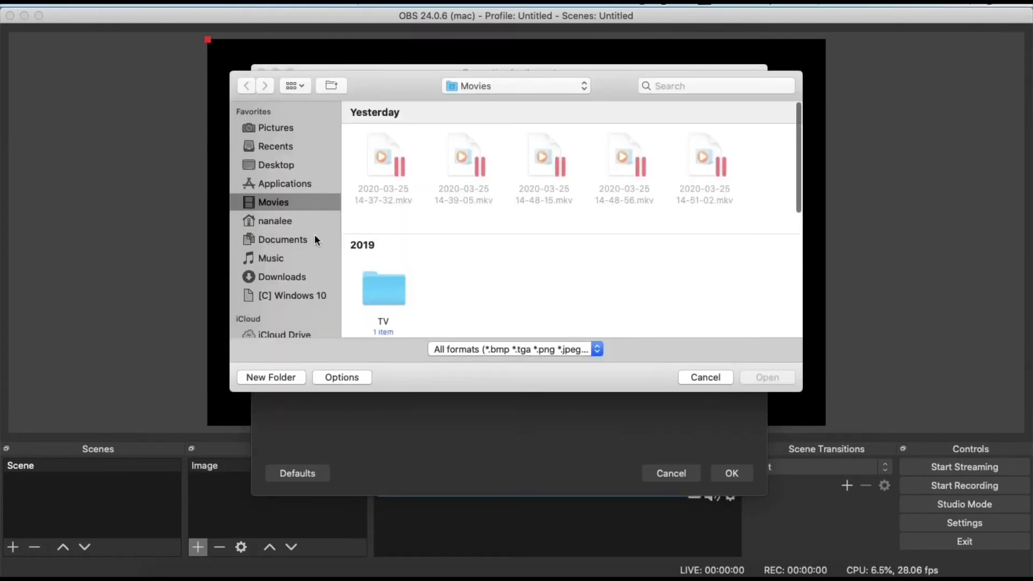
pyautogui.click(306, 273)
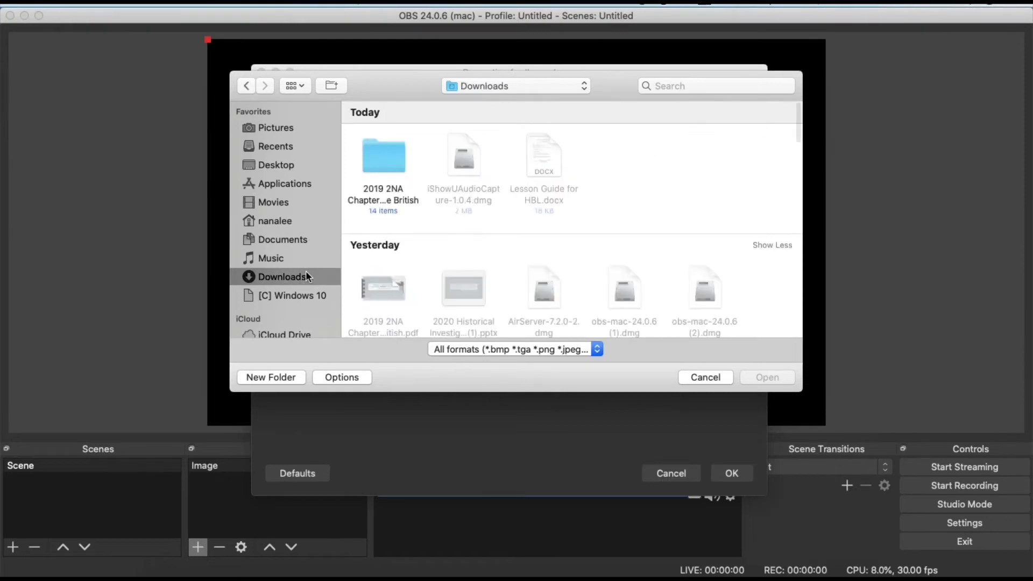
pyautogui.click(392, 153)
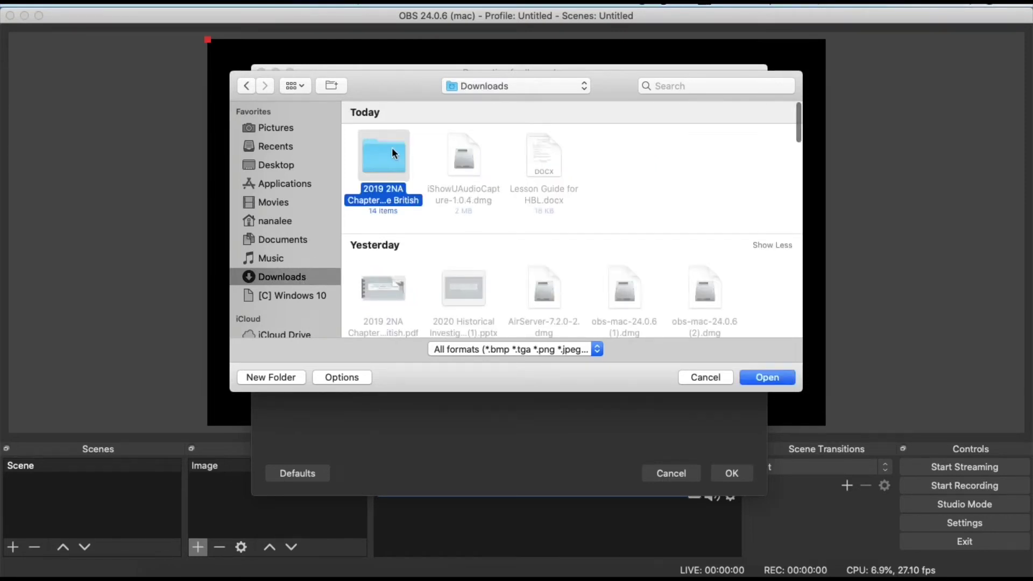
pyautogui.doubleClick(392, 154)
pyautogui.click(392, 156)
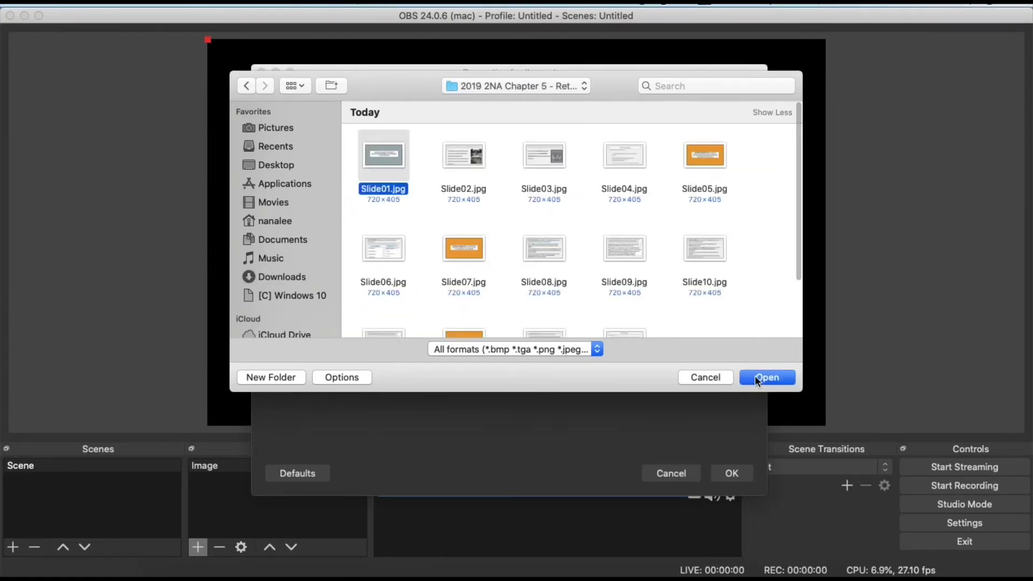
pyautogui.click(755, 377)
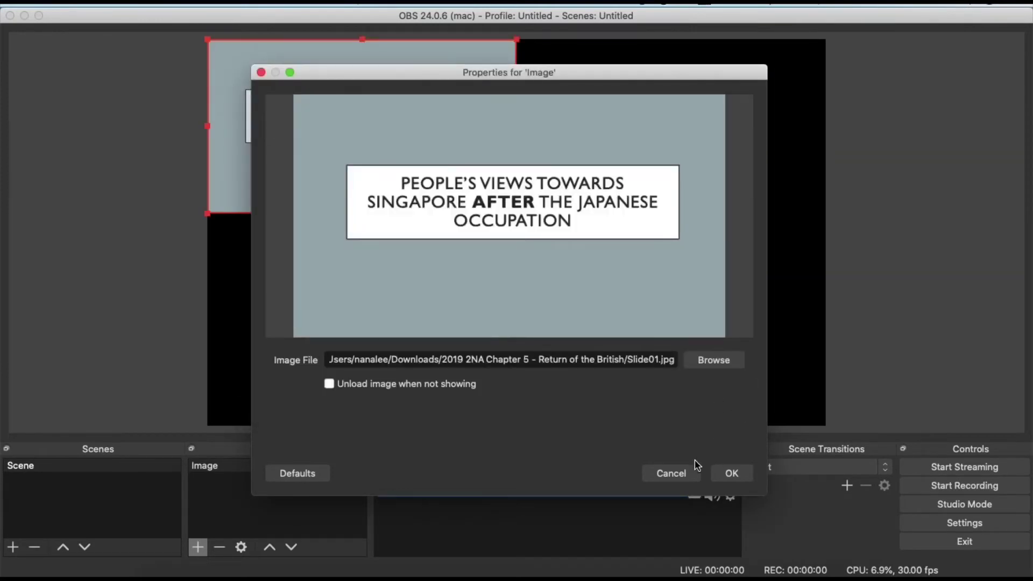
pyautogui.click(732, 473)
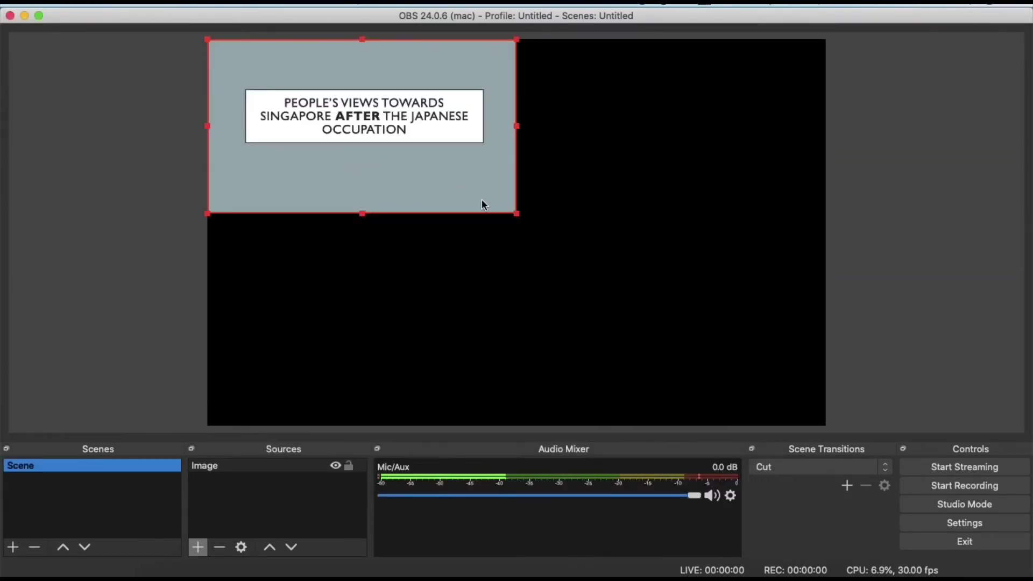
pyautogui.moveTo(521, 218); pyautogui.dragTo(614, 293)
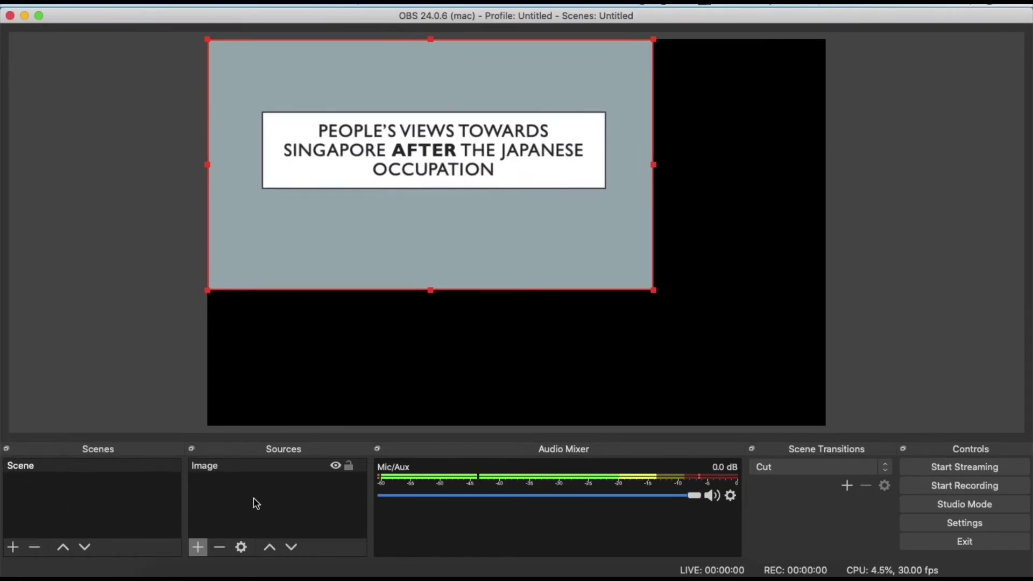
# - Add a video capture device source to the scene using the FaceTime HD Camera
pyautogui.click(198, 547)
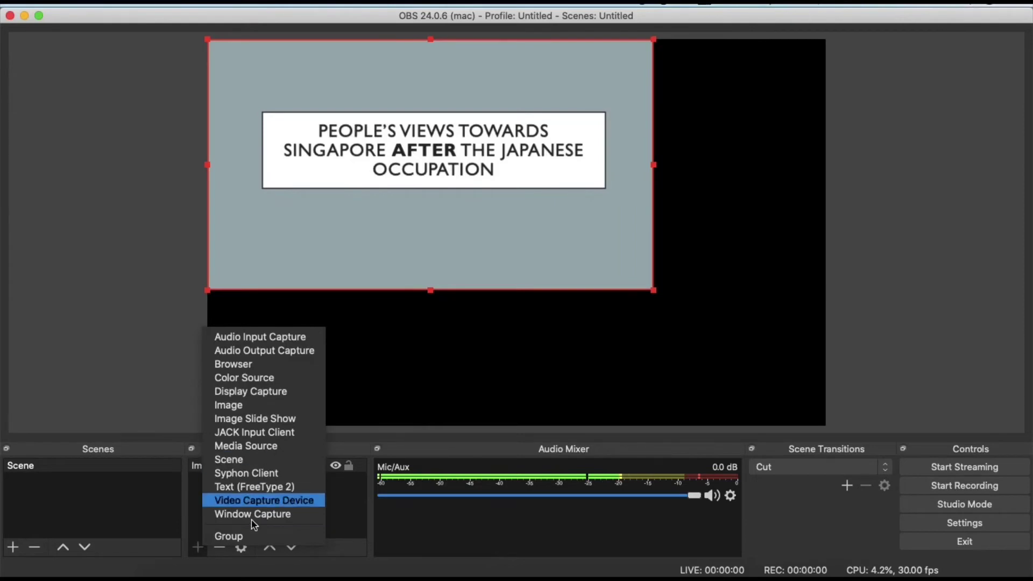
pyautogui.click(269, 502)
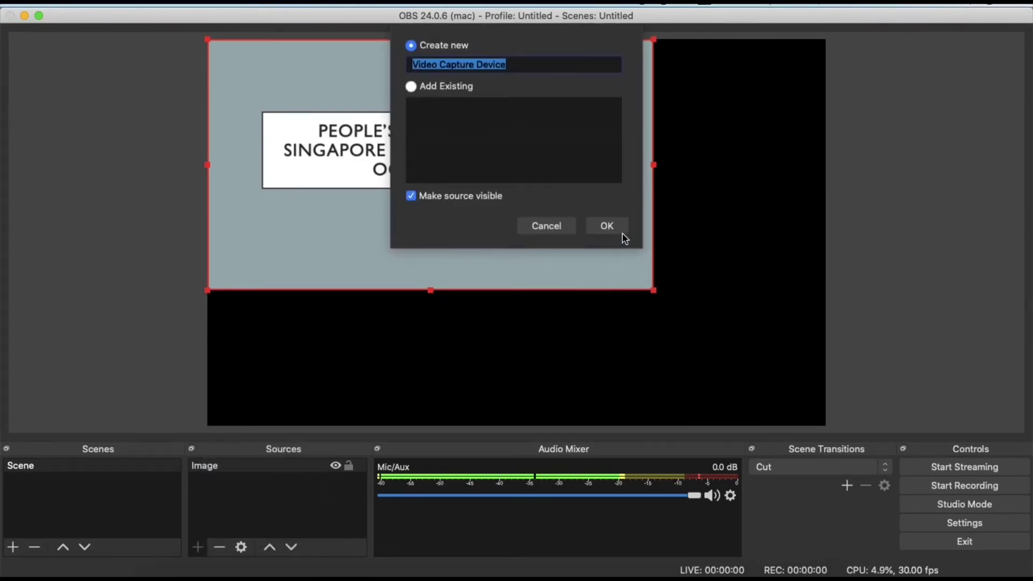
pyautogui.click(622, 237)
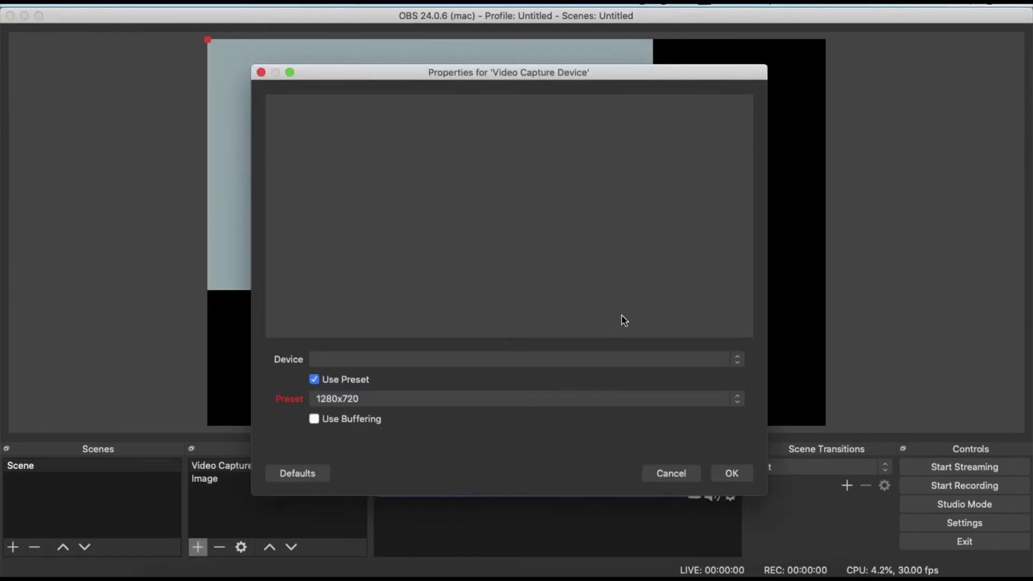
pyautogui.click(611, 361)
pyautogui.click(611, 375)
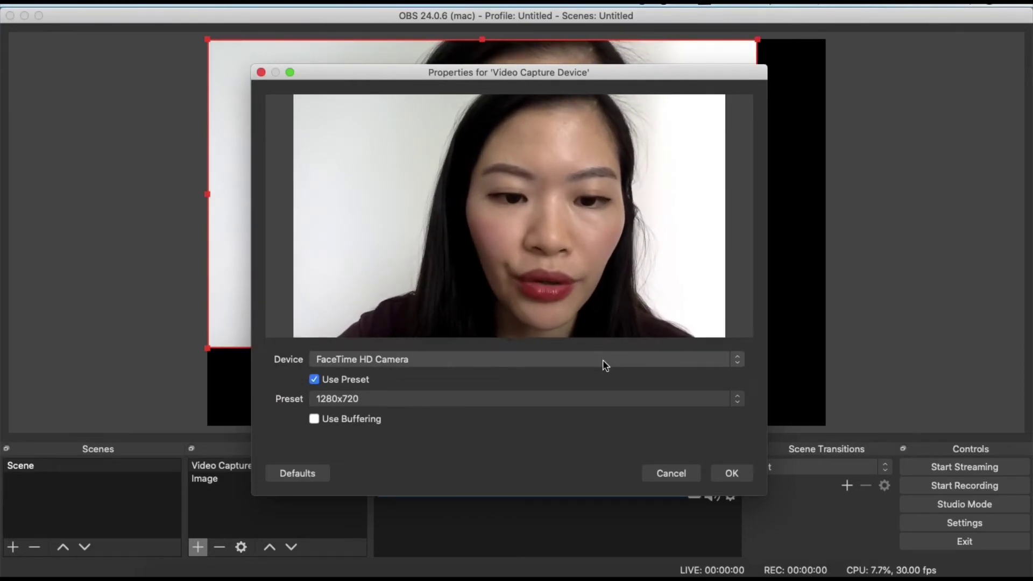
pyautogui.click(732, 473)
# - Shrink the webcam video to a small thumbnail and place it in the canvas's lower-right corner, outside the slide
pyautogui.moveTo(725, 321); pyautogui.dragTo(832, 351)
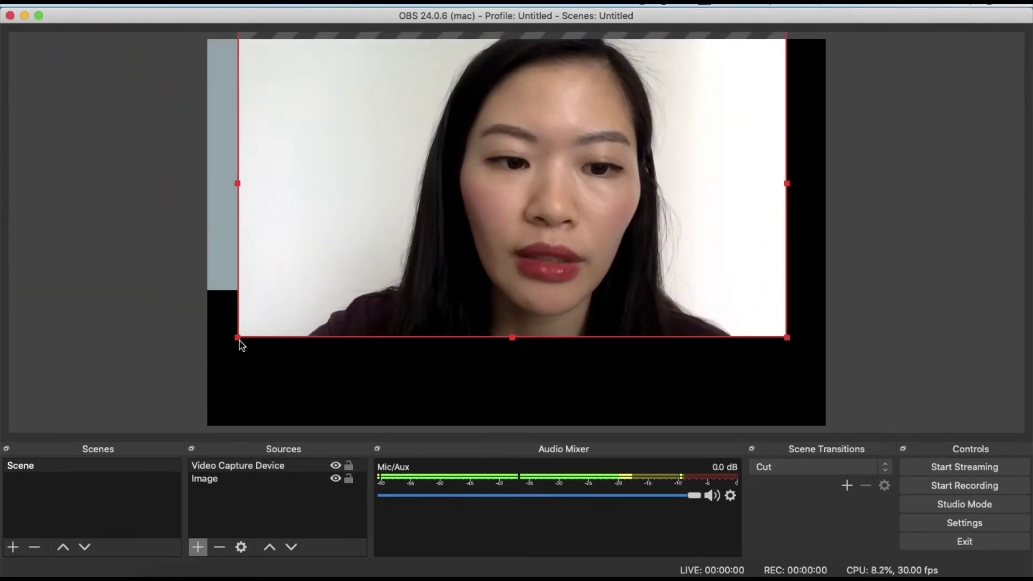
pyautogui.moveTo(240, 341); pyautogui.dragTo(629, 117)
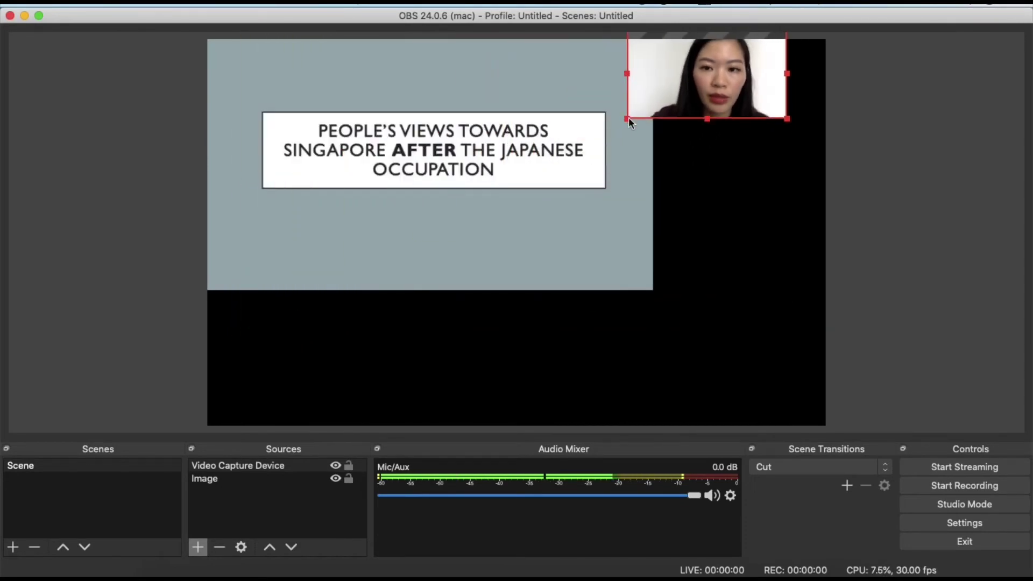
pyautogui.moveTo(702, 114); pyautogui.dragTo(716, 374)
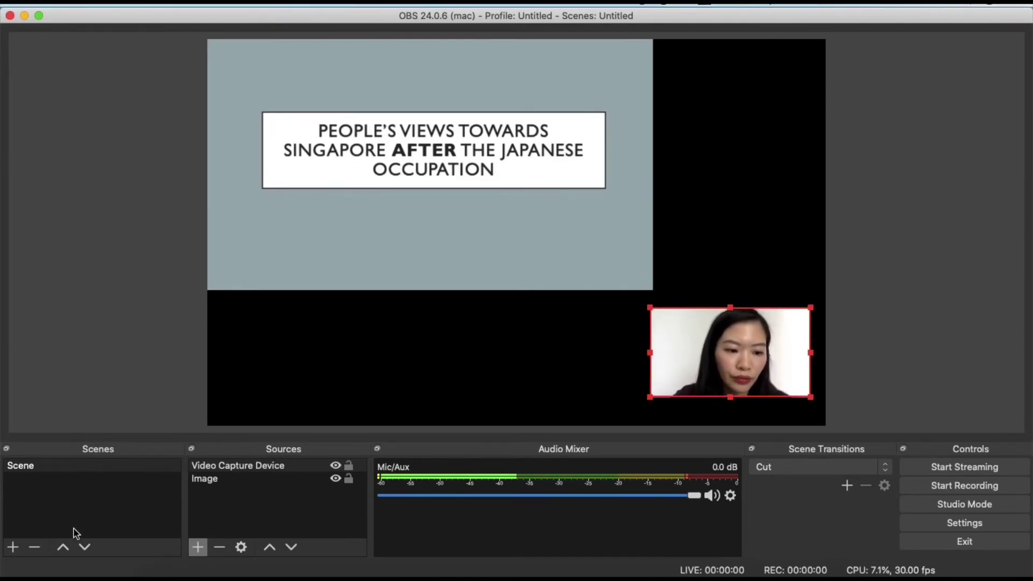
# - Create a second scene and add a new image source to it
pyautogui.click(12, 548)
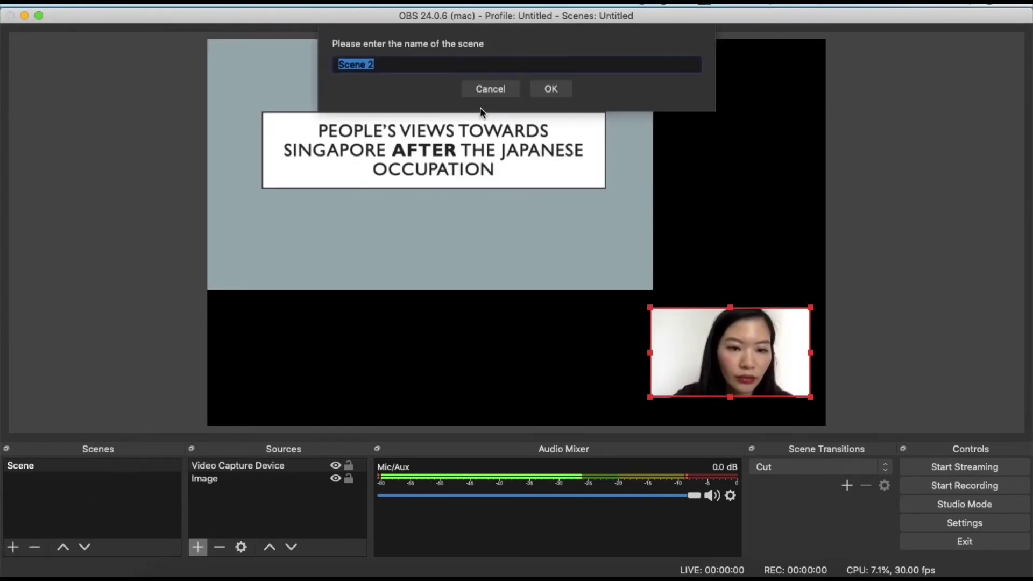
pyautogui.click(551, 90)
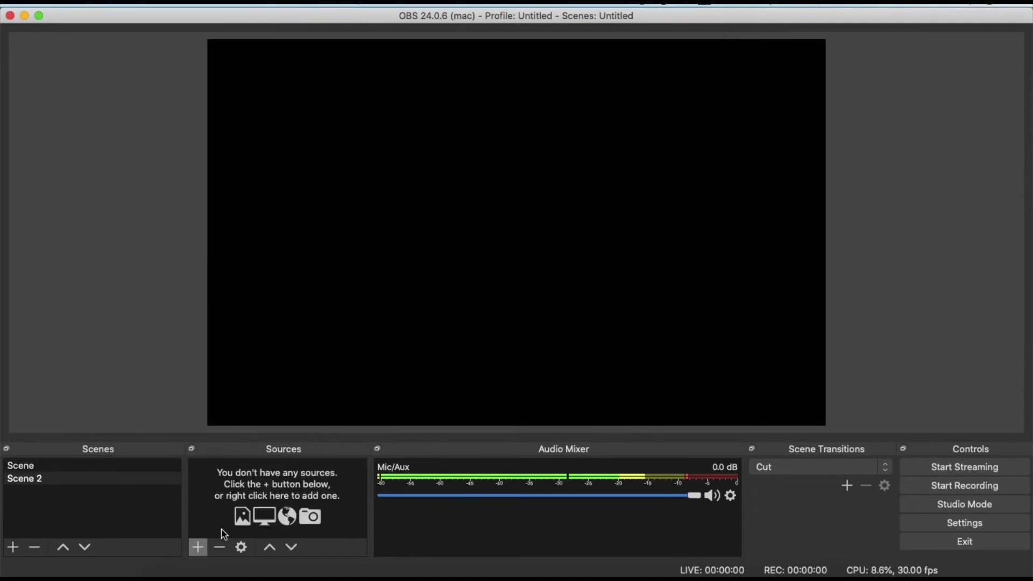
pyautogui.click(198, 548)
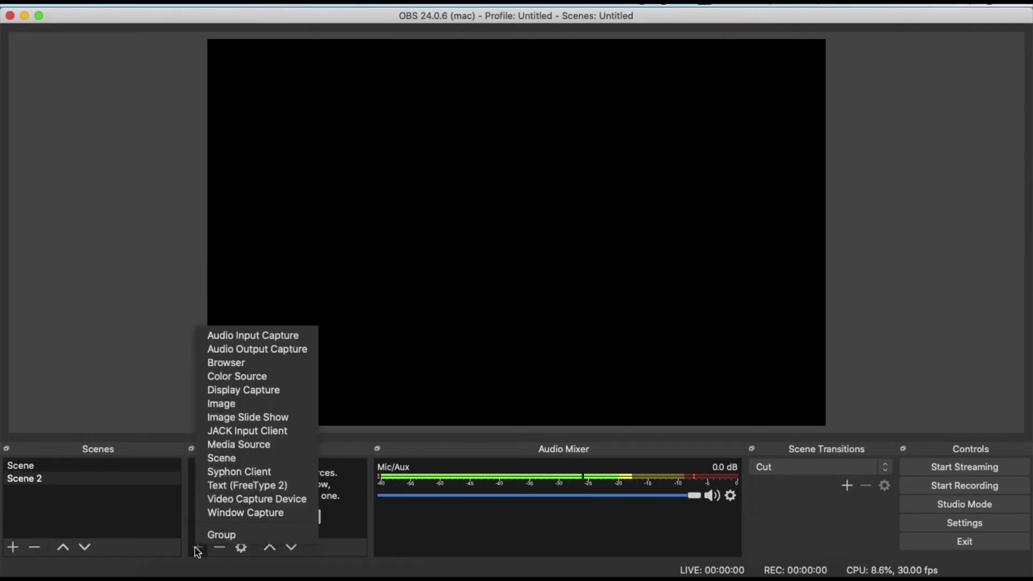
pyautogui.click(260, 403)
pyautogui.click(618, 223)
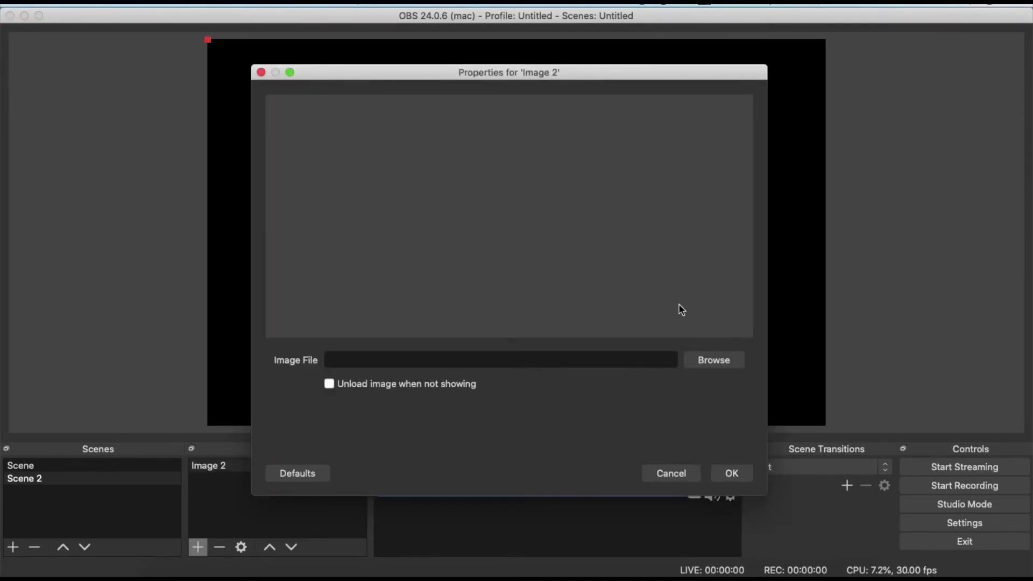
# - Load Slide02.jpg into the second scene's image source and enlarge the slide to fill most of the canvas width
pyautogui.click(725, 360)
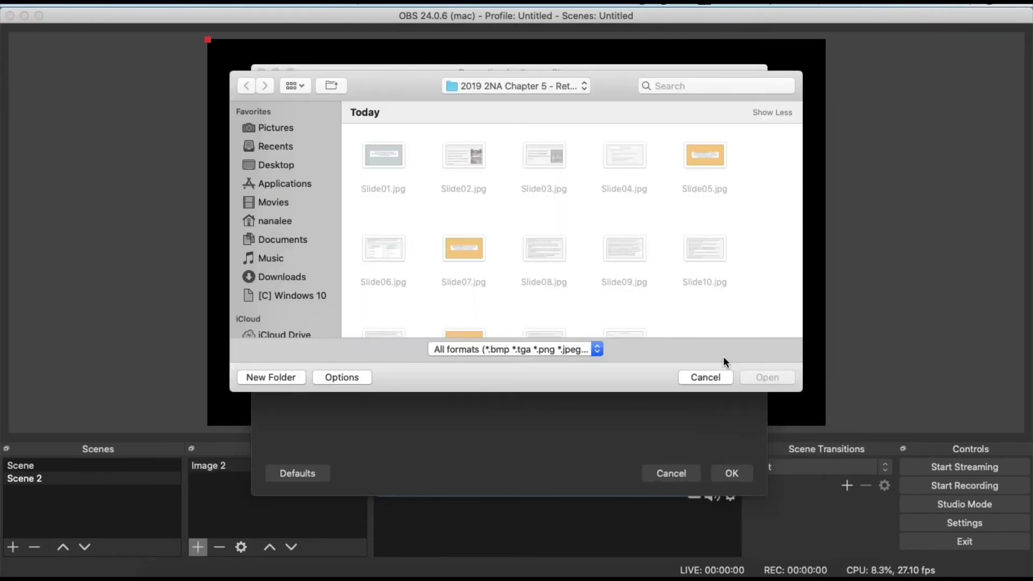
pyautogui.click(457, 160)
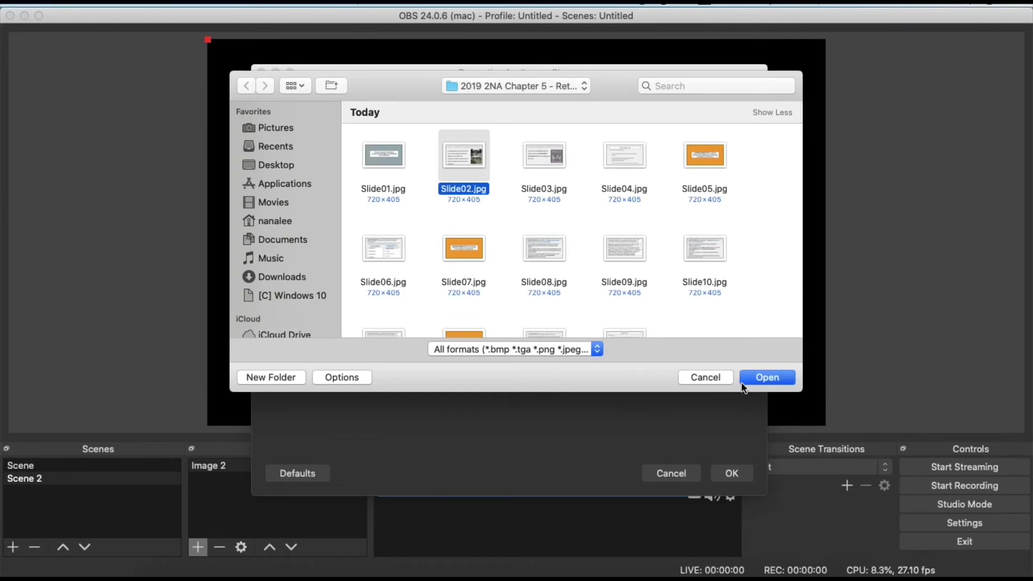
pyautogui.click(762, 375)
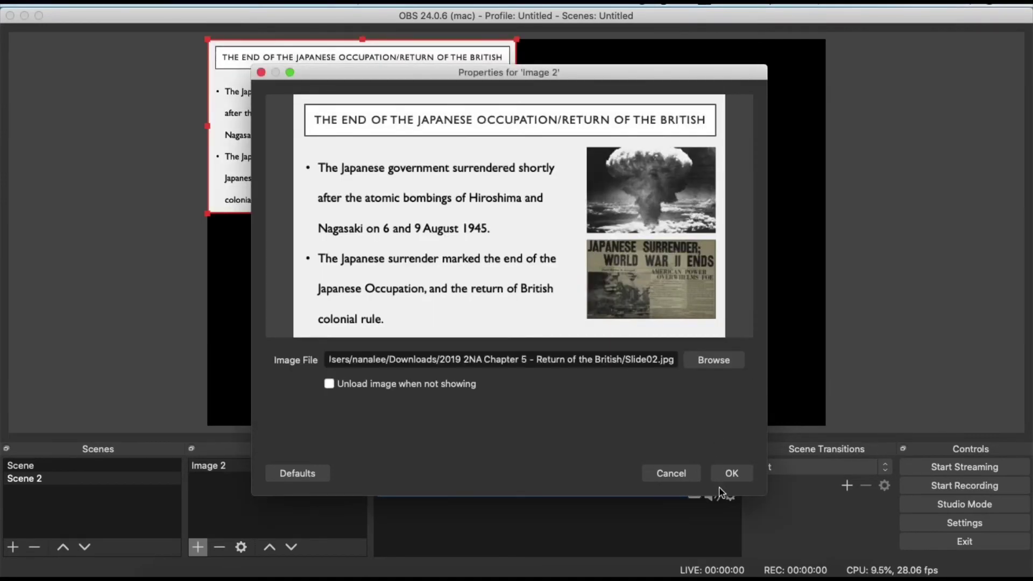
pyautogui.click(731, 474)
pyautogui.moveTo(514, 214); pyautogui.dragTo(619, 300)
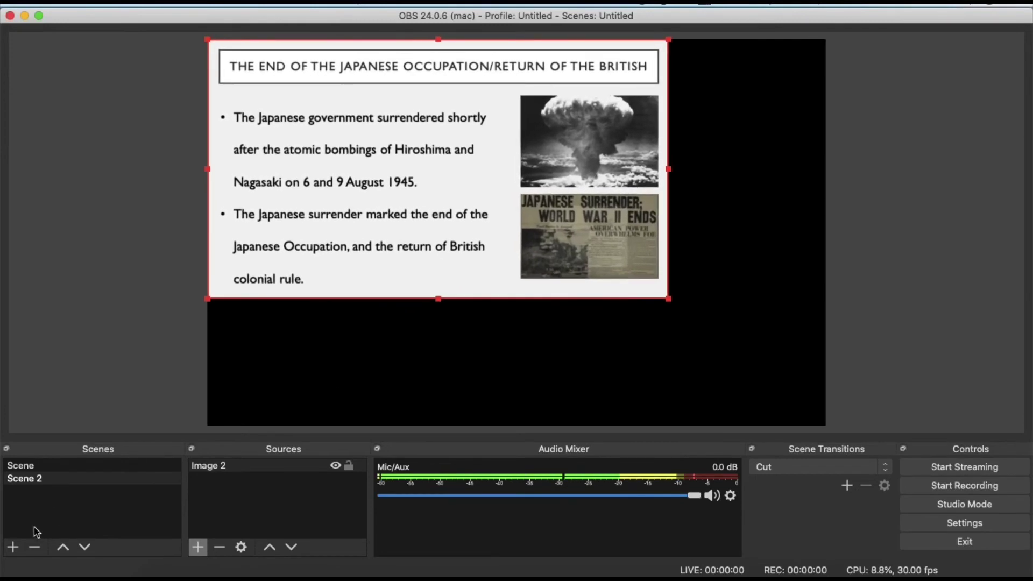
# - Add a FaceTime HD Camera video capture source to the second scene and shrink it into the canvas's lower-right corner
pyautogui.click(198, 547)
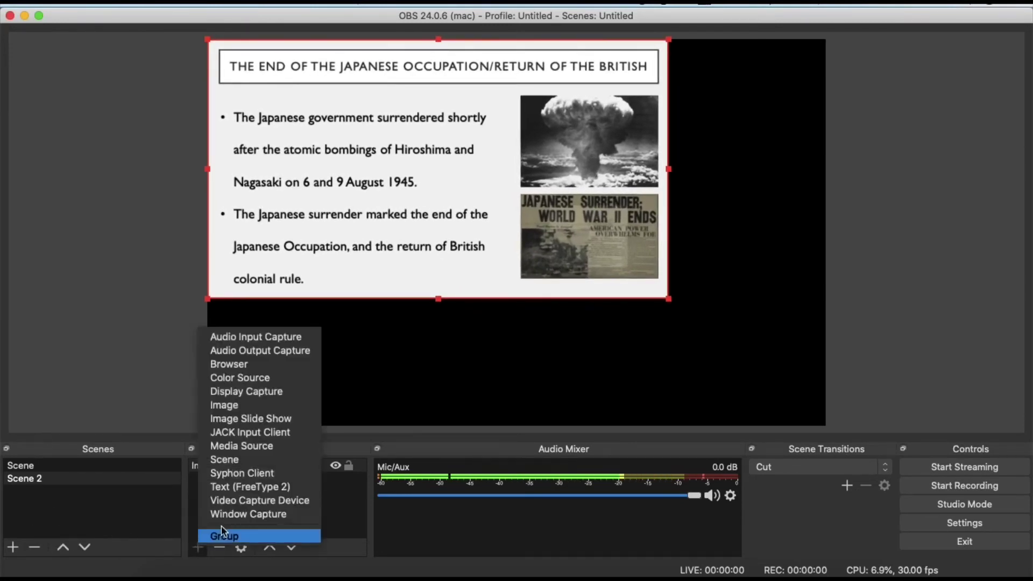
pyautogui.click(264, 503)
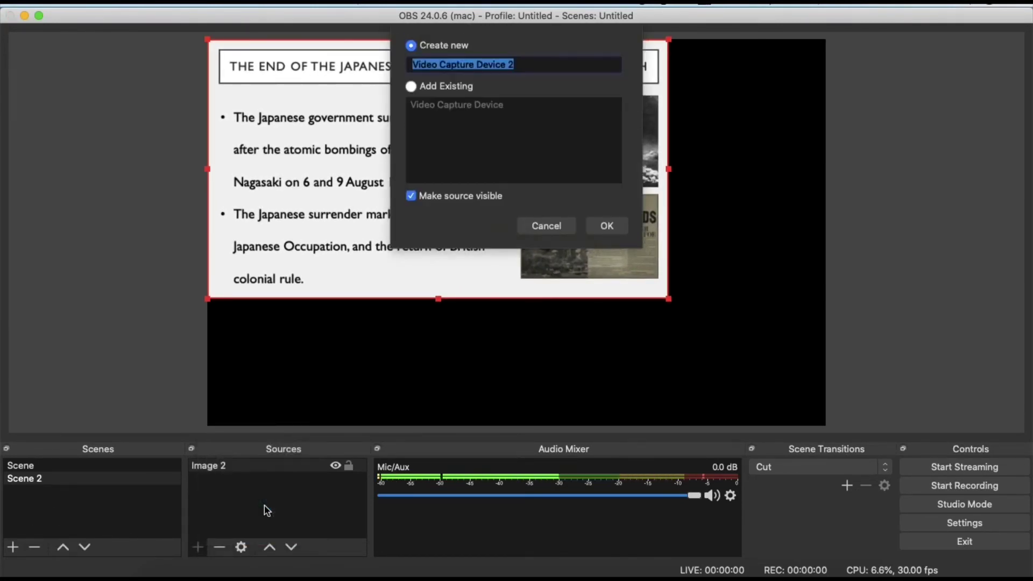
pyautogui.click(619, 227)
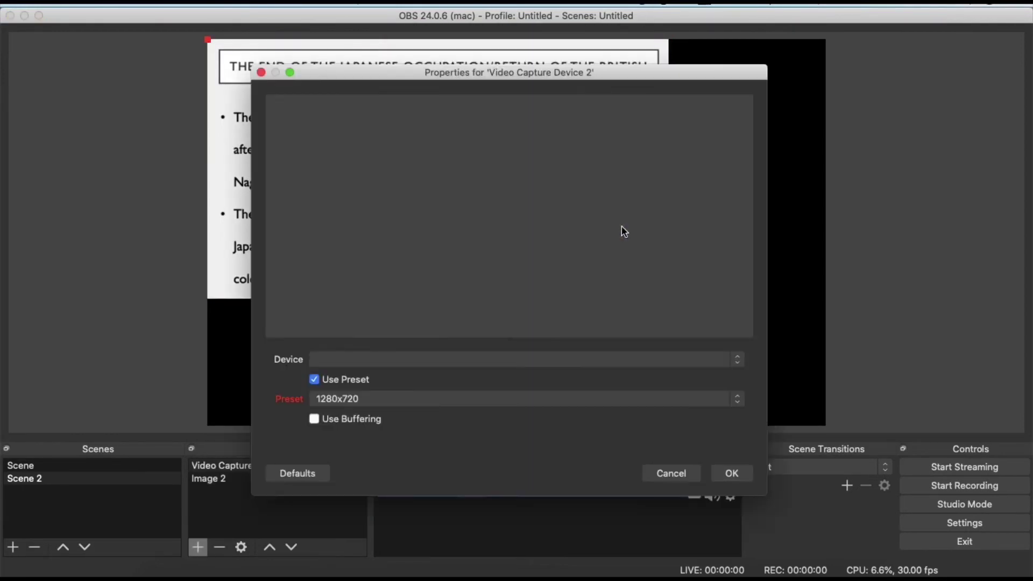
pyautogui.click(671, 362)
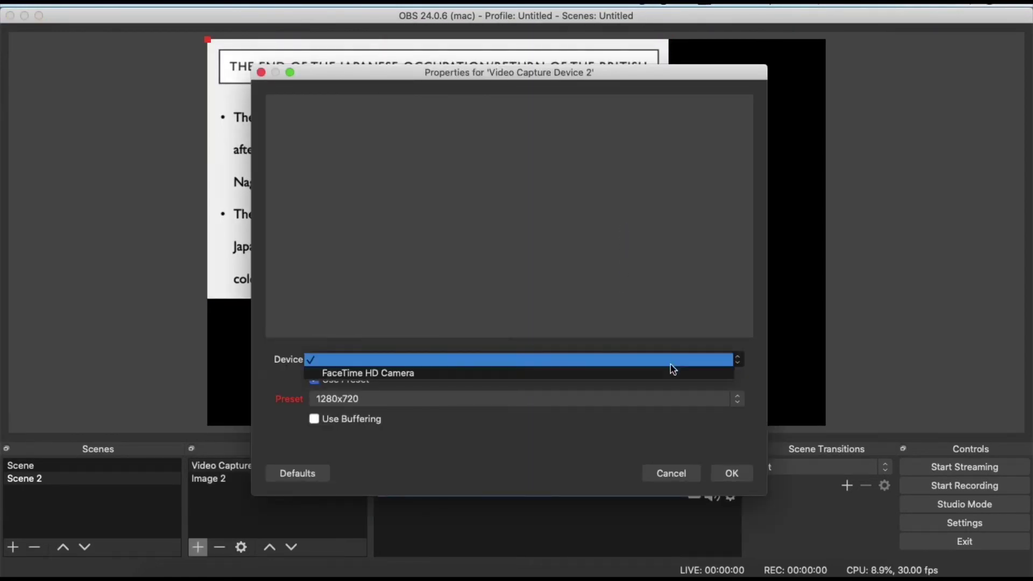
pyautogui.click(671, 367)
pyautogui.click(729, 476)
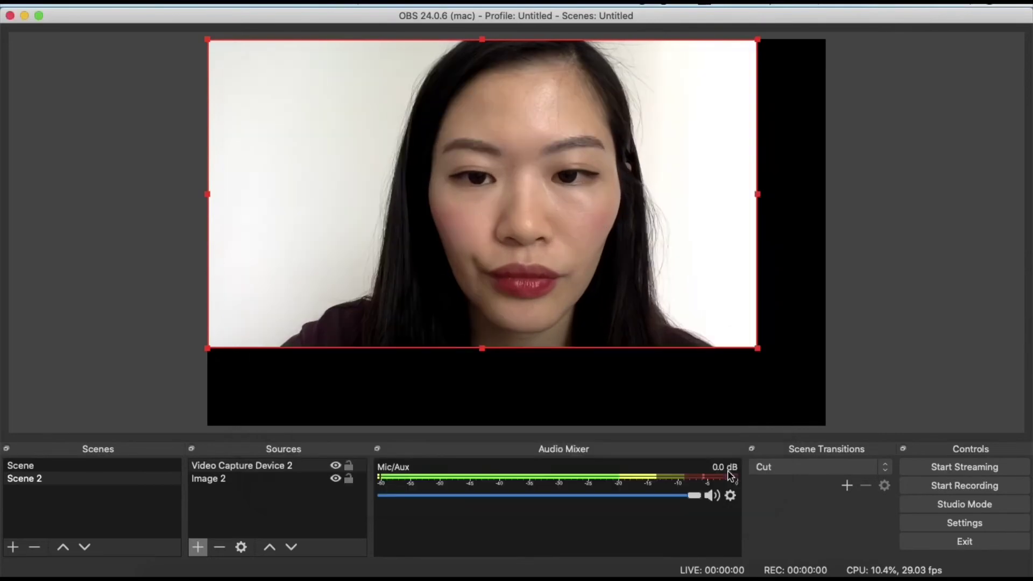
pyautogui.moveTo(754, 349); pyautogui.dragTo(828, 364)
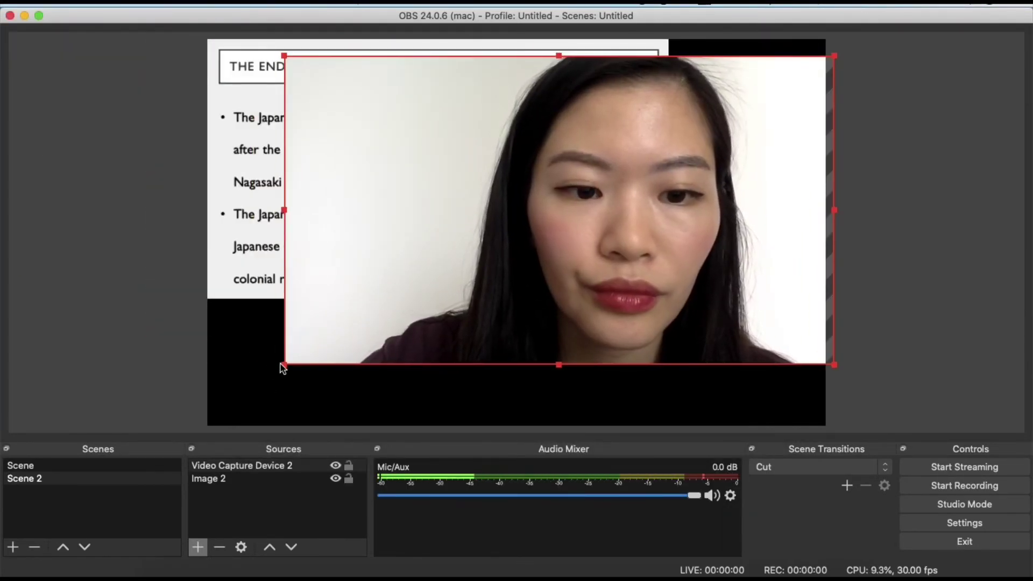
pyautogui.moveTo(285, 365); pyautogui.dragTo(721, 370)
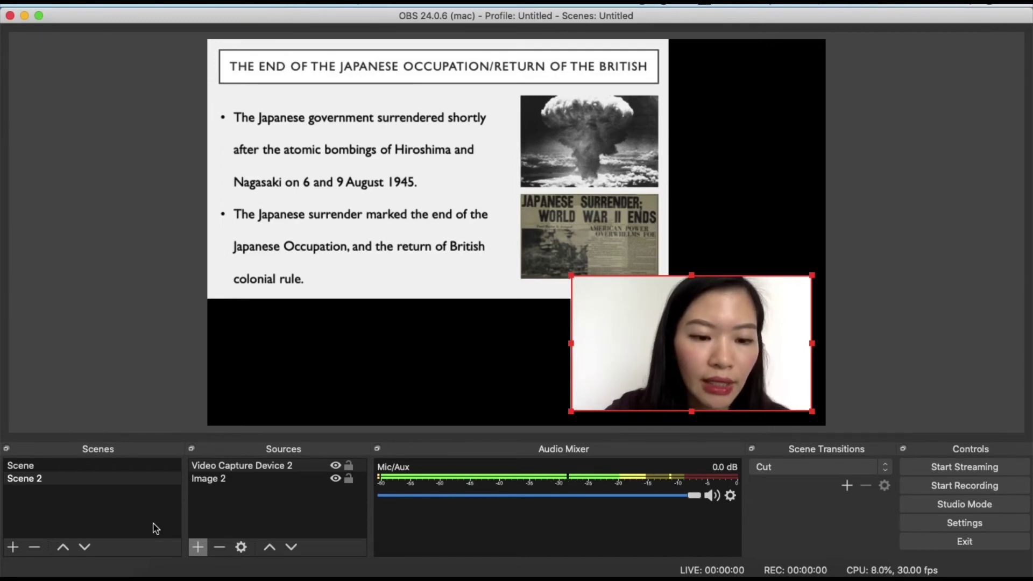
# - Create a third scene and add a new media source to it
pyautogui.click(13, 547)
pyautogui.click(551, 88)
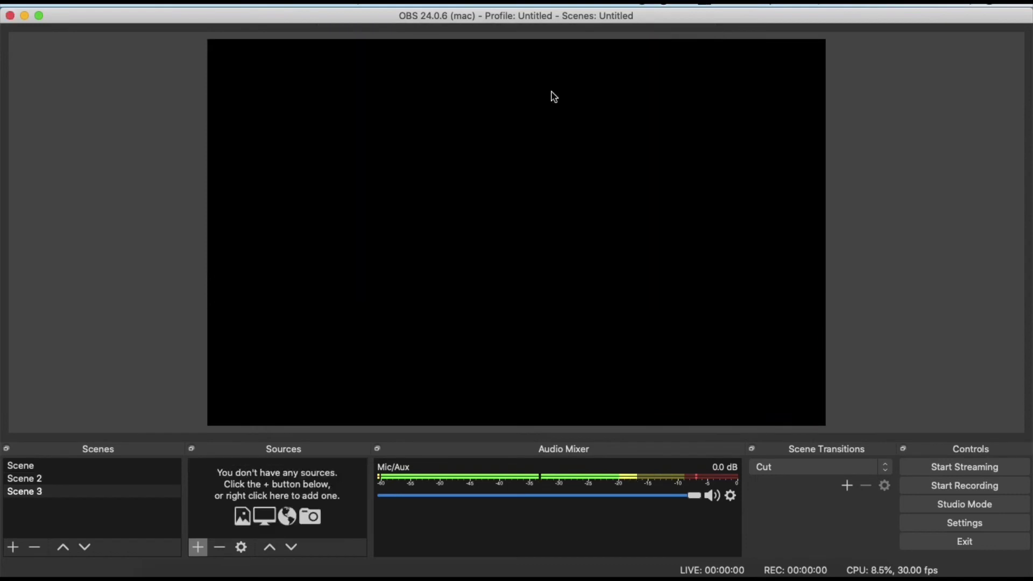
pyautogui.click(198, 548)
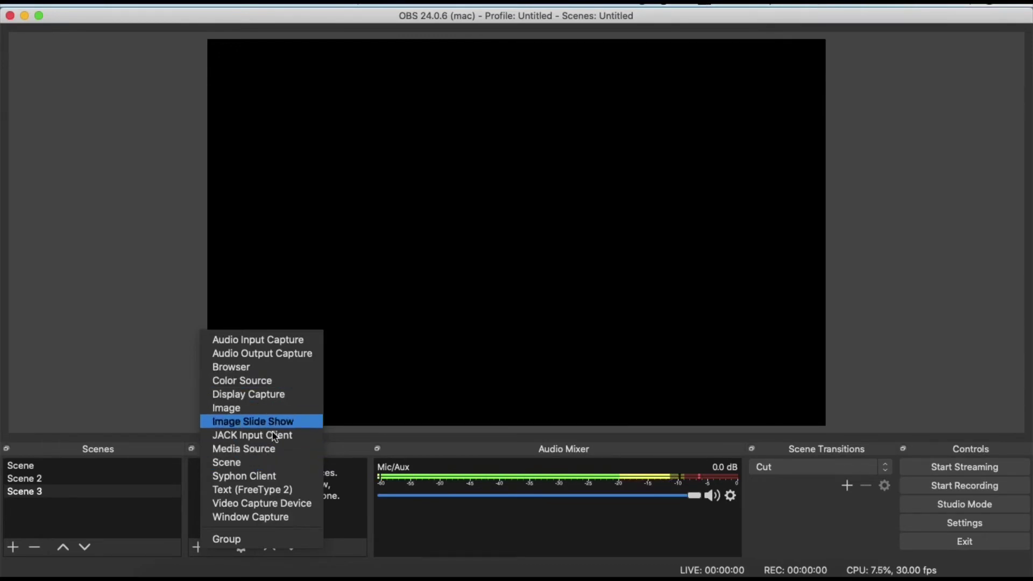
pyautogui.click(274, 451)
pyautogui.click(611, 228)
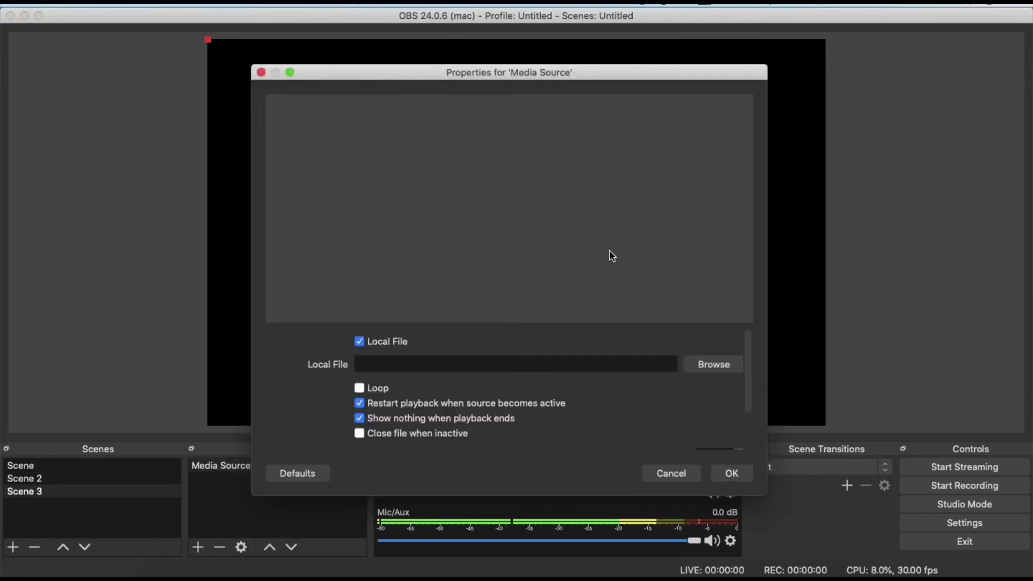
# - Search the slides, Downloads and Documents folders for a video file to use in the media source
pyautogui.click(714, 371)
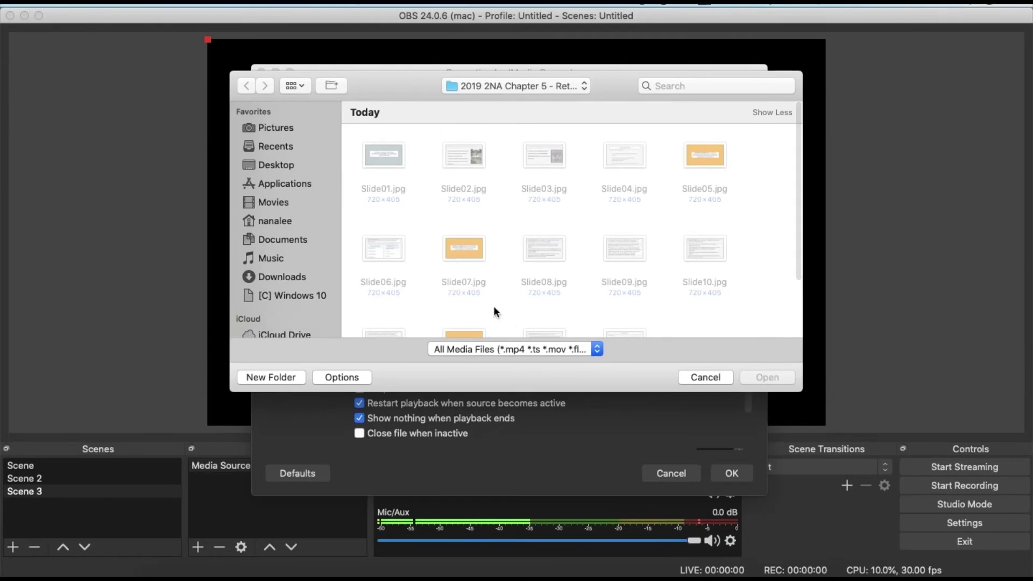
pyautogui.scroll(-3, 493, 306)
pyautogui.click(299, 279)
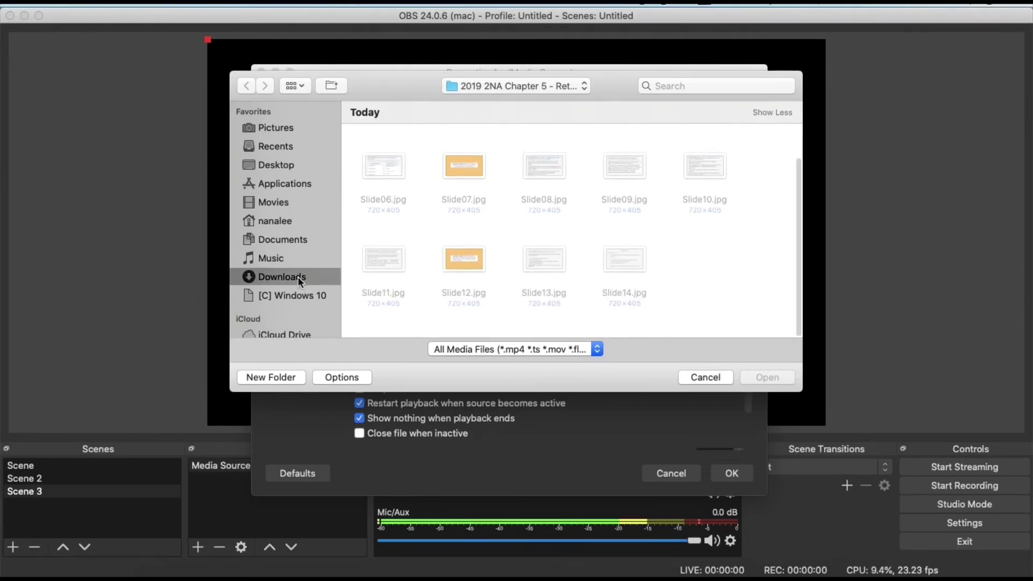
pyautogui.scroll(-15, 544, 263)
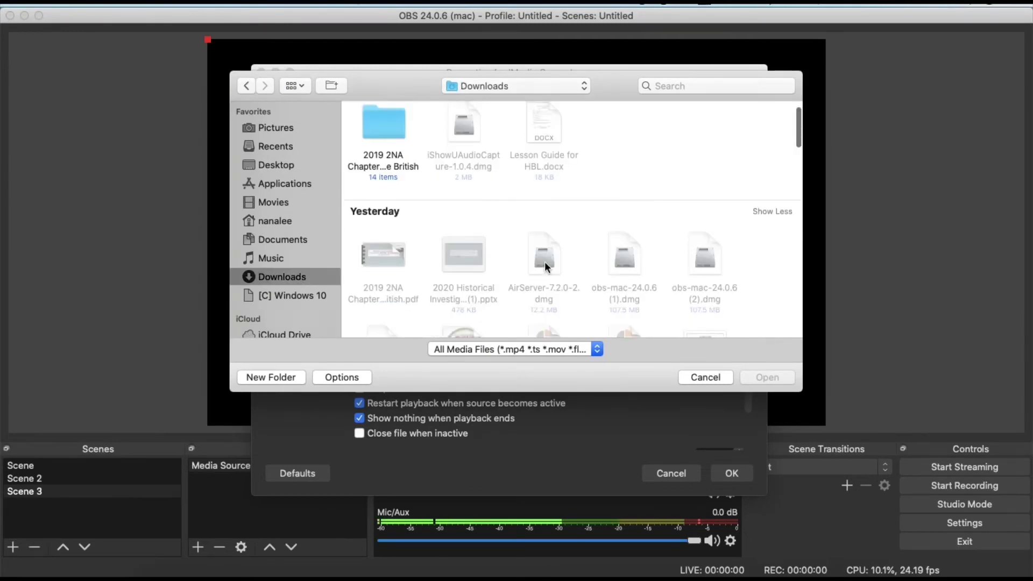
pyautogui.scroll(15, 545, 264)
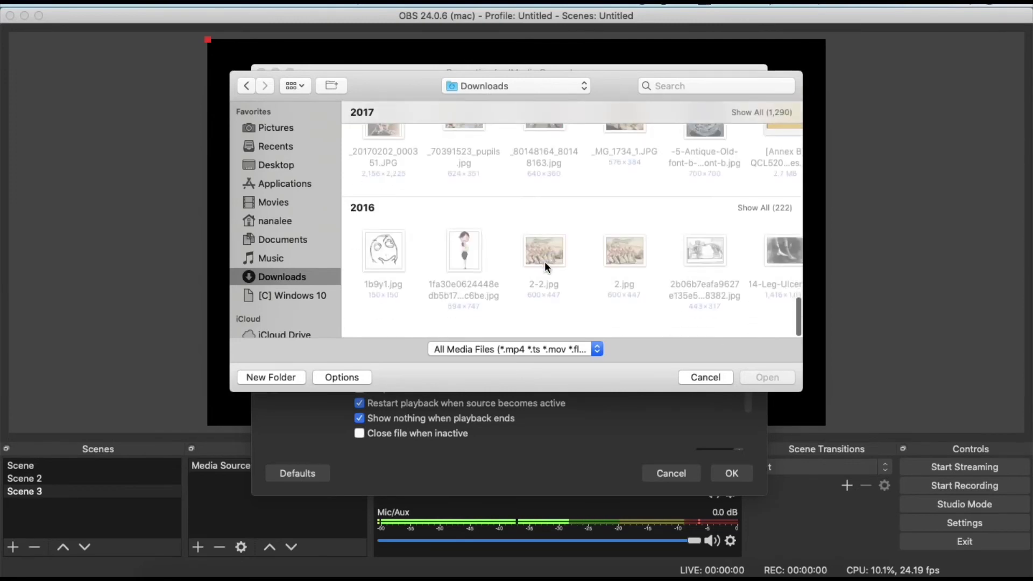
pyautogui.scroll(8, 545, 264)
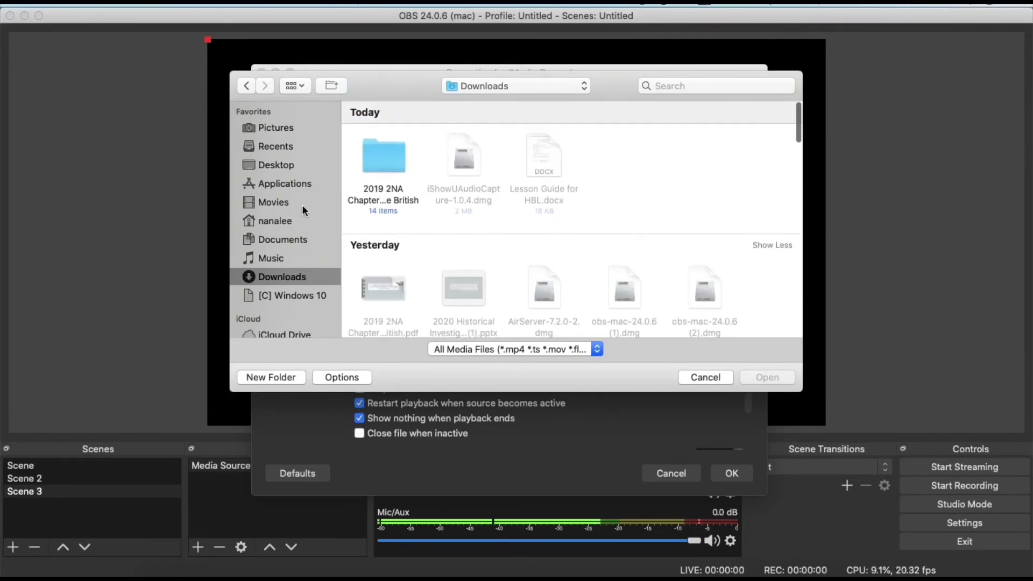
pyautogui.click(297, 238)
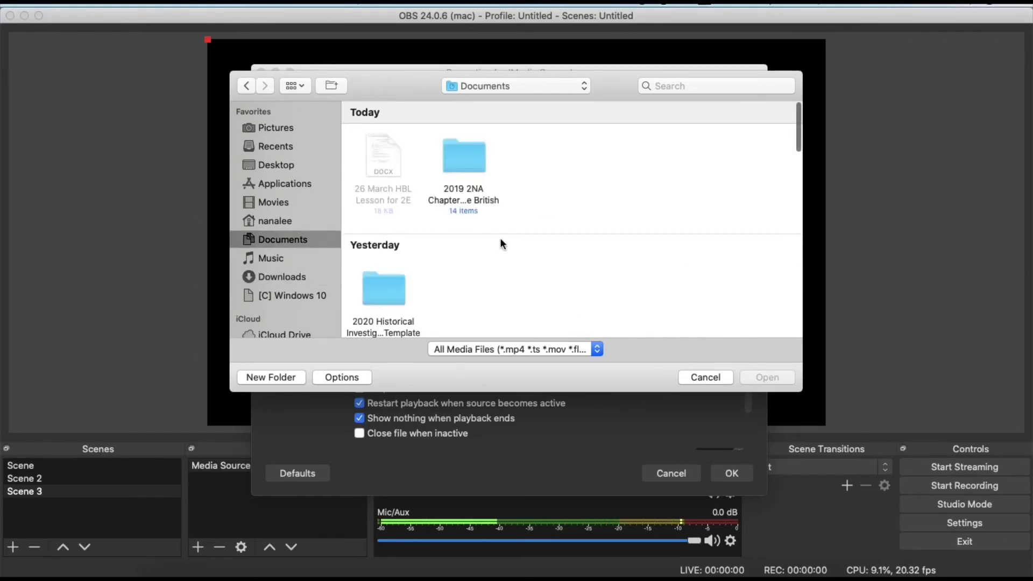
pyautogui.scroll(-5, 499, 237)
pyautogui.scroll(-10, 501, 243)
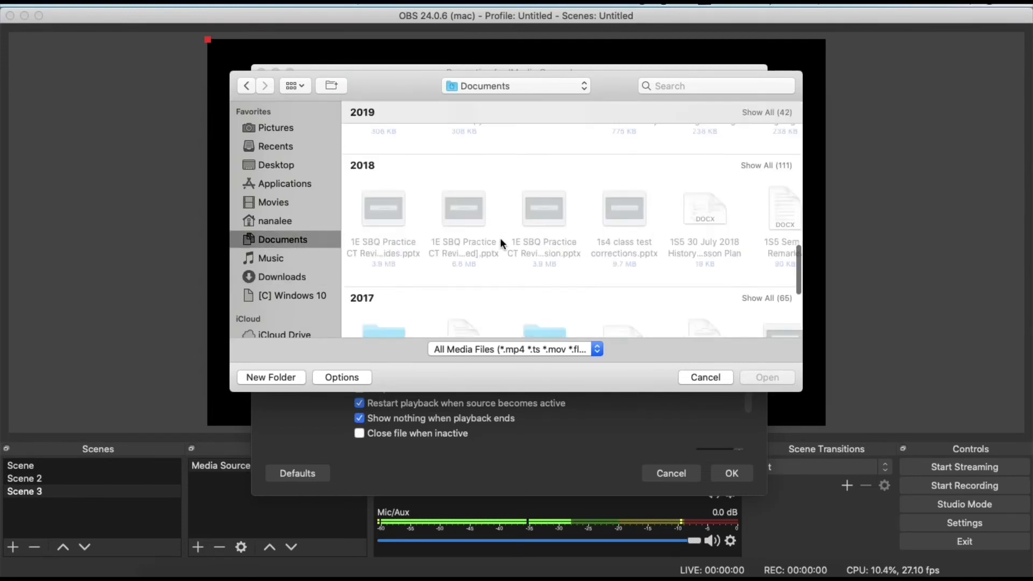
pyautogui.scroll(-5, 499, 237)
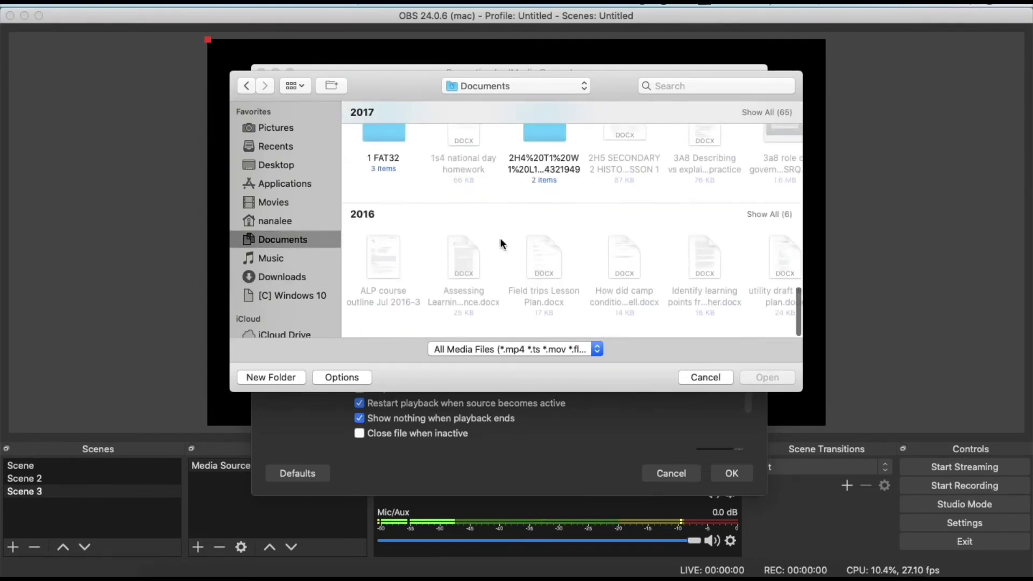
# - Load anto-ns riots.mp4 from the home folder into the third scene's media source
pyautogui.click(307, 221)
pyautogui.scroll(-8, 685, 214)
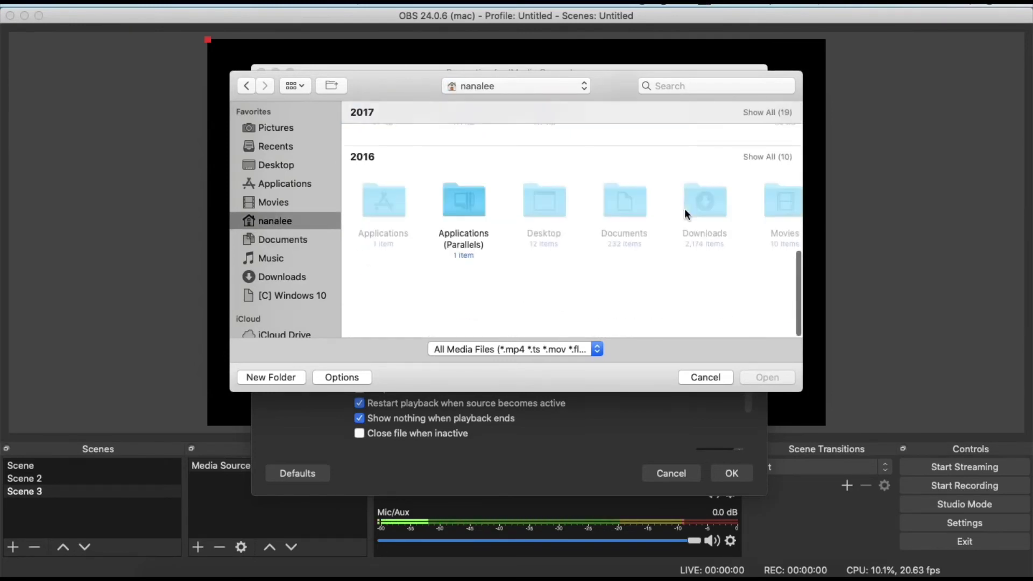
pyautogui.click(622, 178)
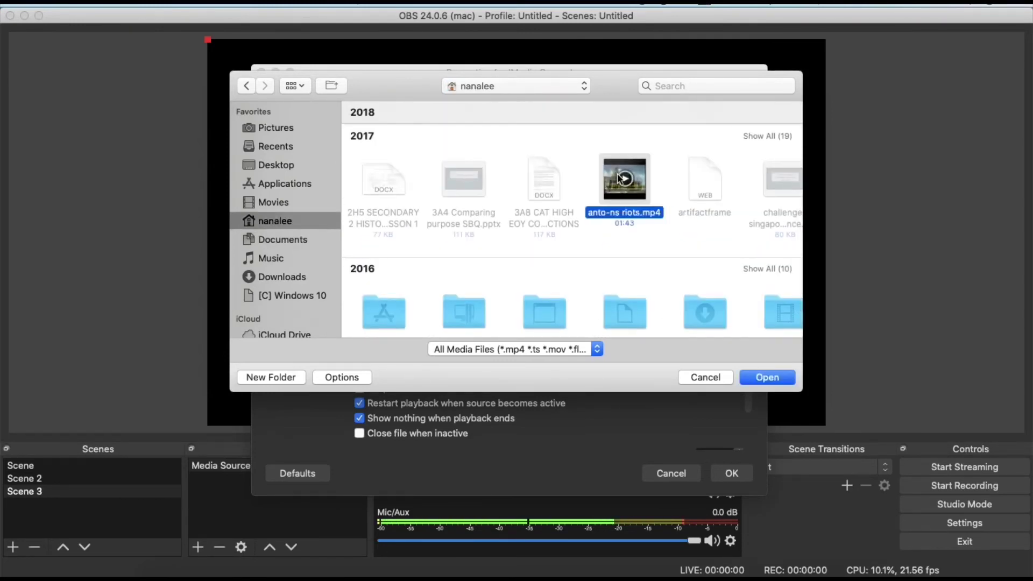
pyautogui.click(764, 370)
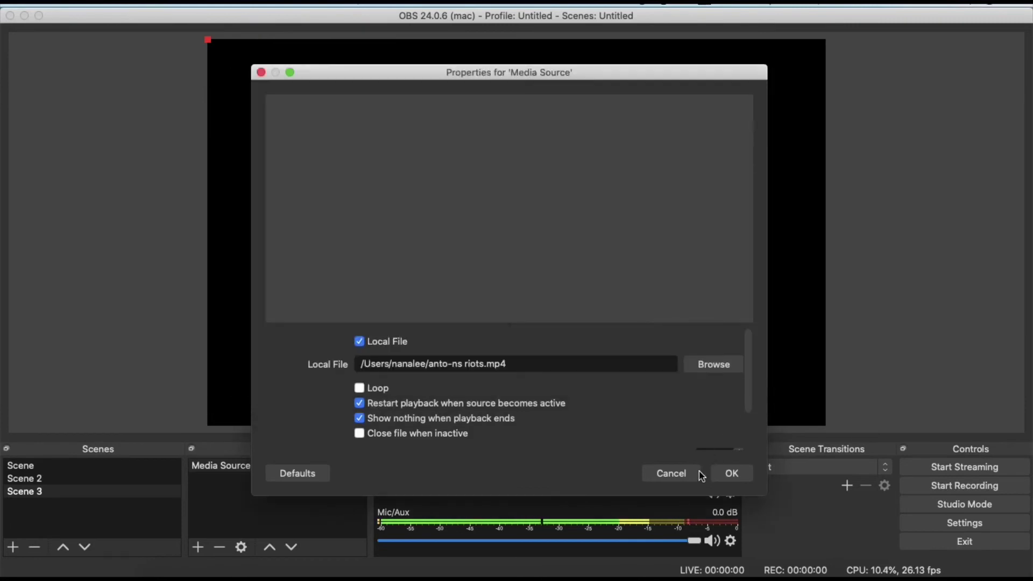
pyautogui.click(733, 474)
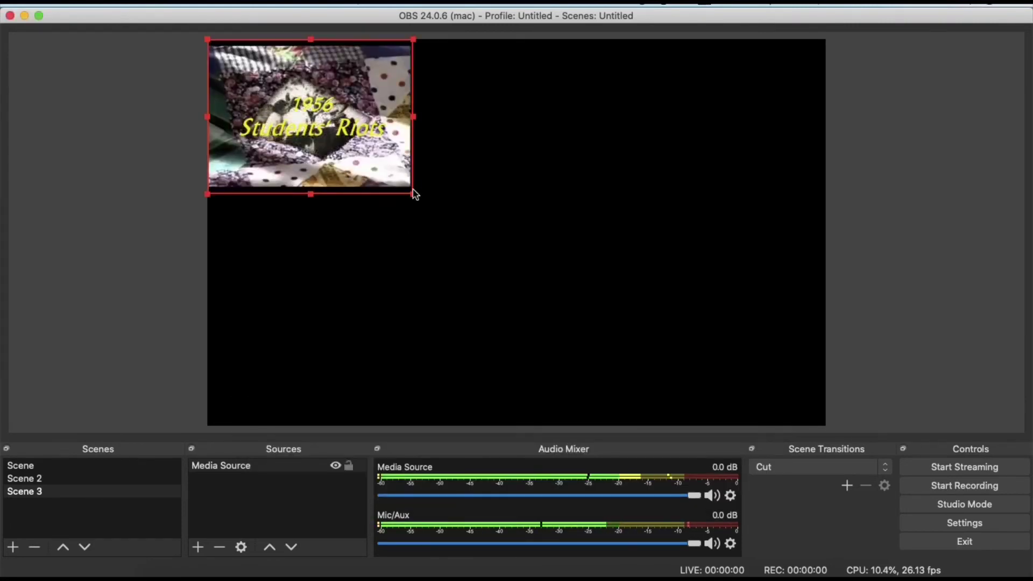
# - Try showing the media source in a windowed projector, and close that projector window
pyautogui.rightClick(536, 214)
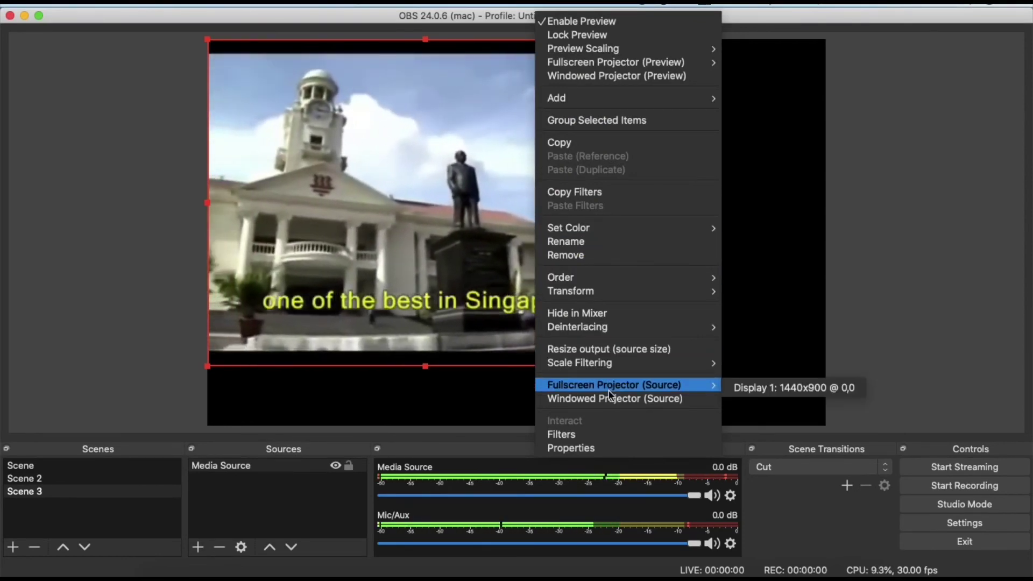
pyautogui.moveTo(610, 388)
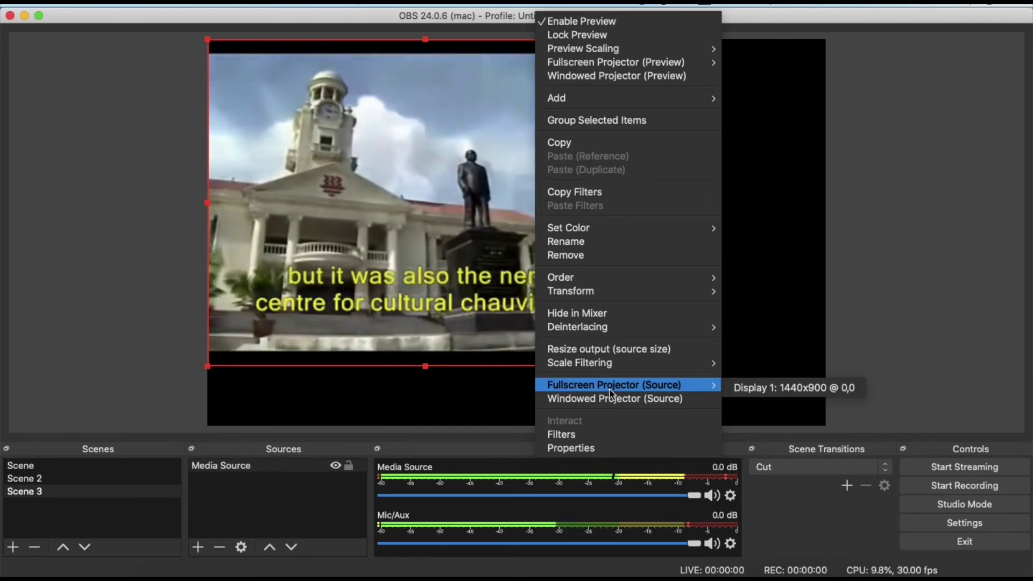
pyautogui.click(611, 399)
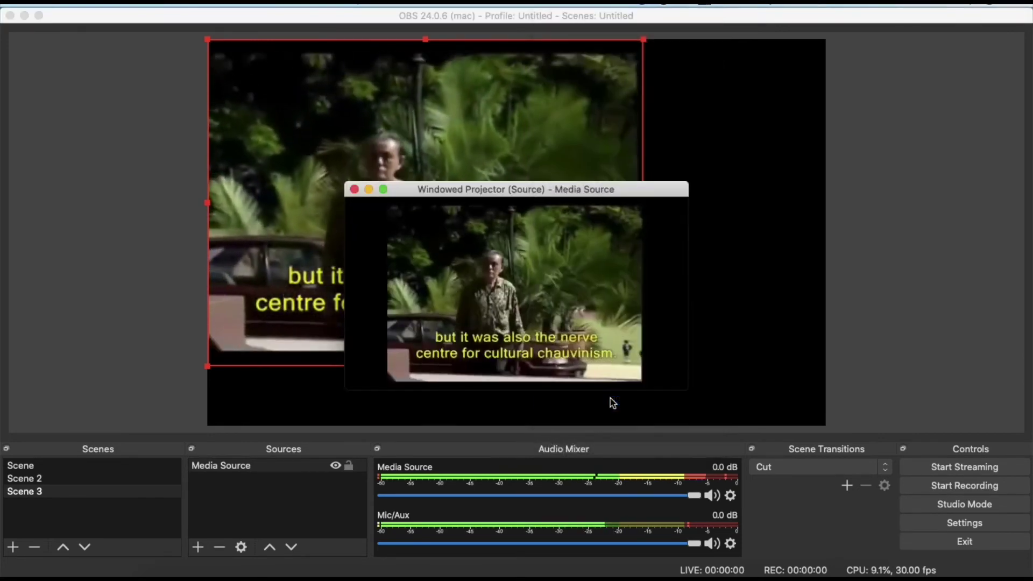
pyautogui.click(354, 189)
# - Position the video centrally so that it covers the canvas, and deselect it
pyautogui.moveTo(643, 204); pyautogui.dragTo(681, 222)
pyautogui.click(170, 350)
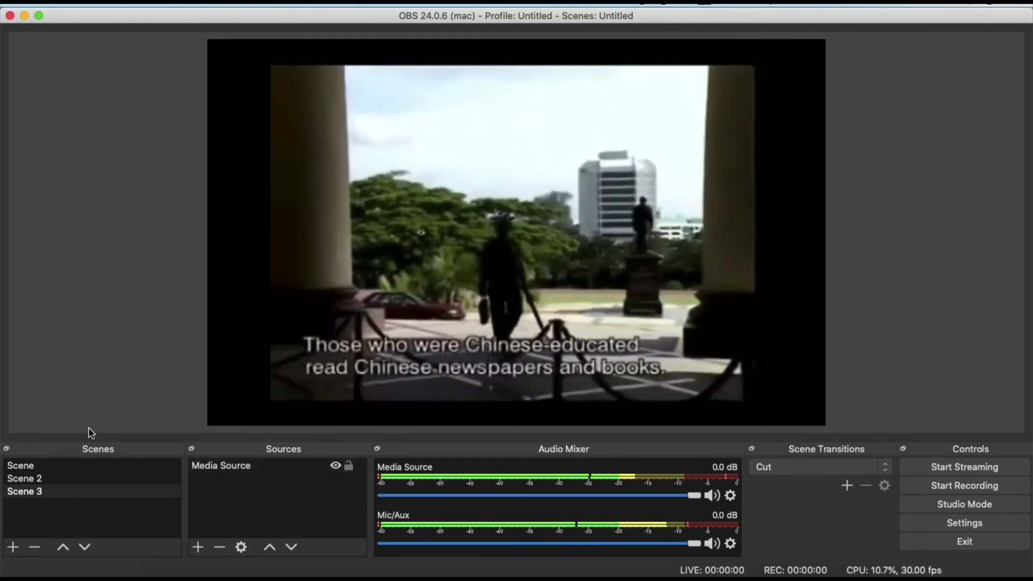
# - Create a fourth scene and add a Text (FreeType 2) source to it
pyautogui.click(11, 547)
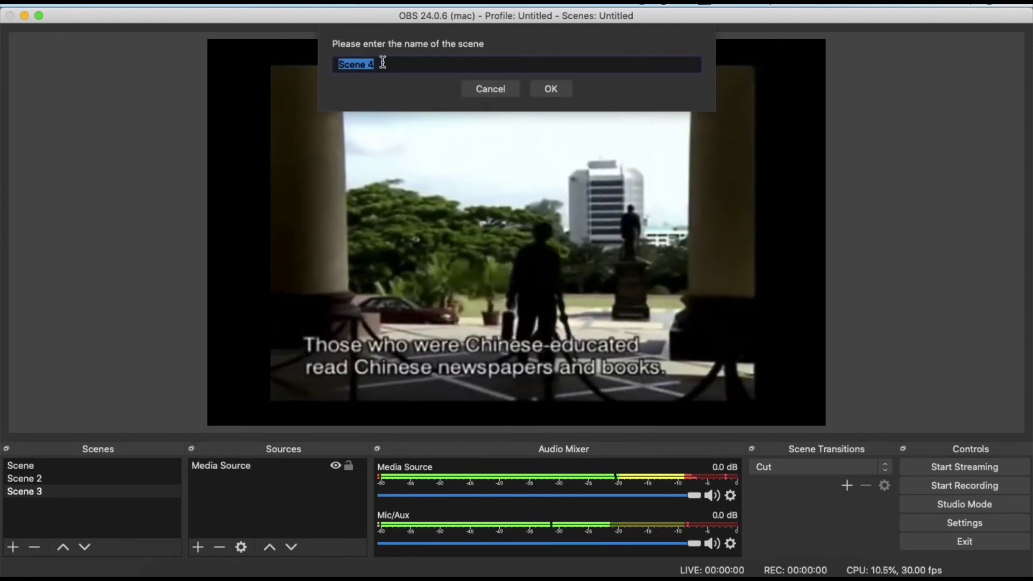
pyautogui.click(548, 89)
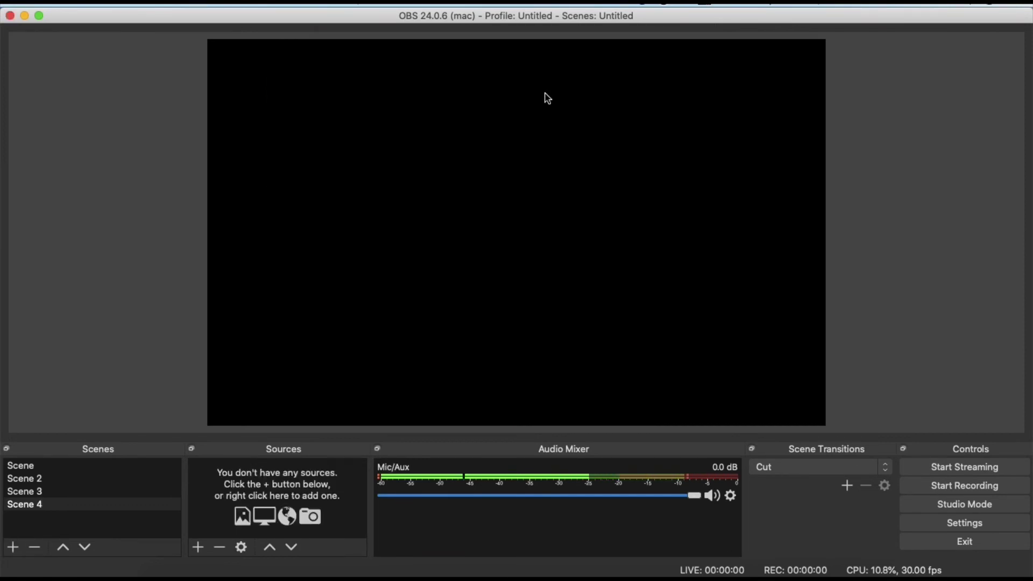
pyautogui.click(198, 547)
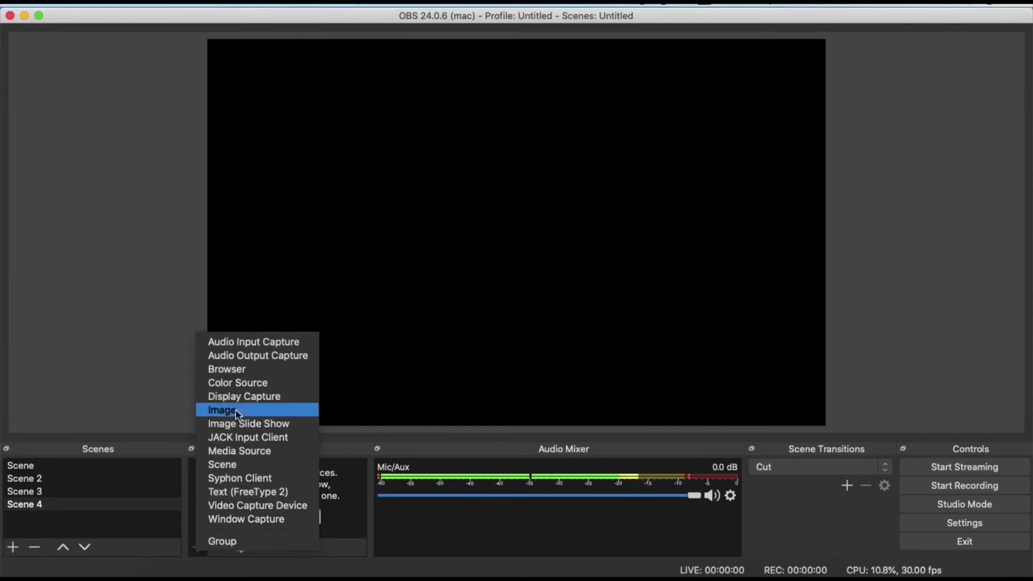
pyautogui.click(245, 493)
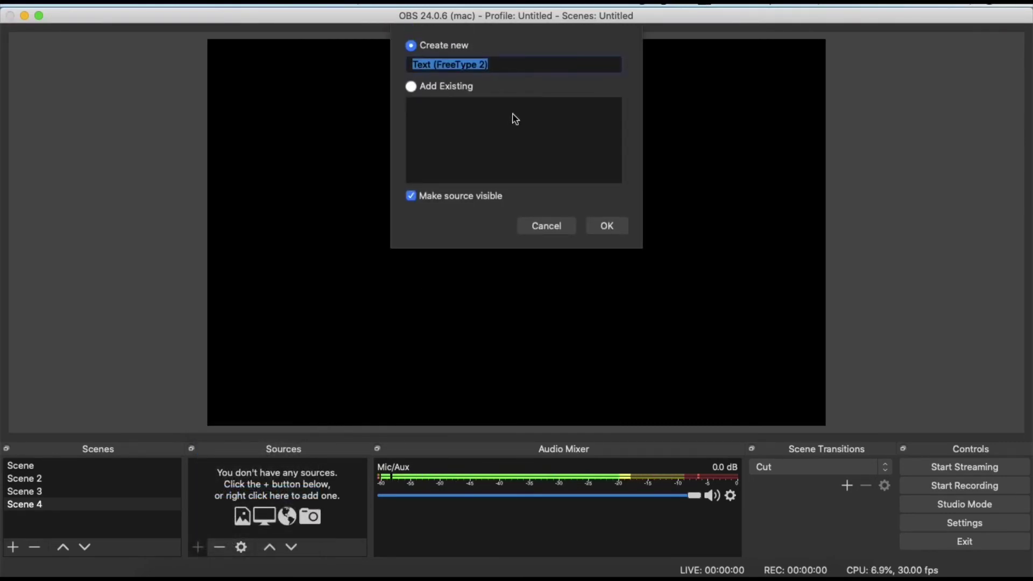
pyautogui.click(605, 228)
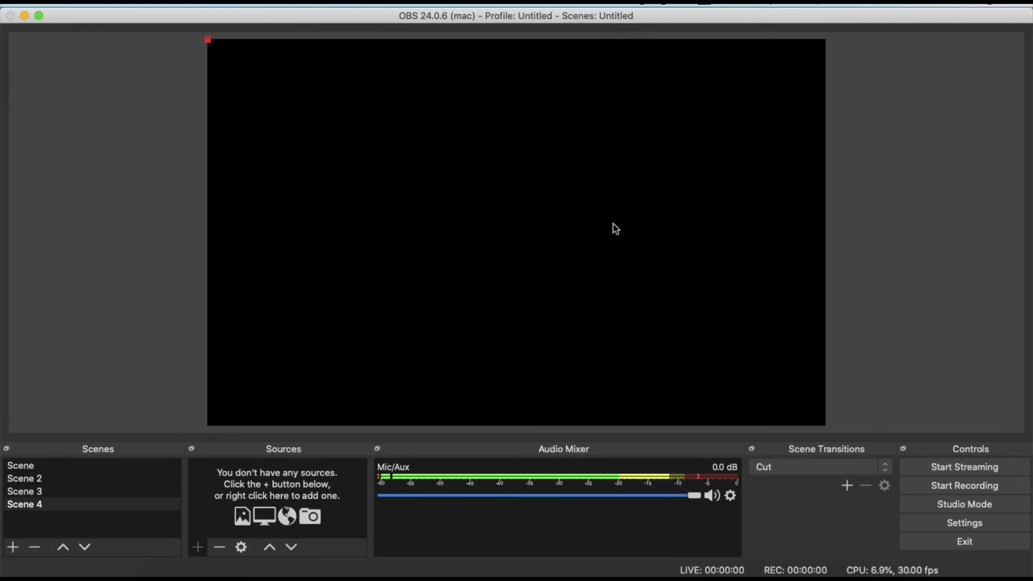
# - Set the text source to "Thank you for watching this presentation", enlarge it across the middle of the canvas and deselect it
pyautogui.write('Th')
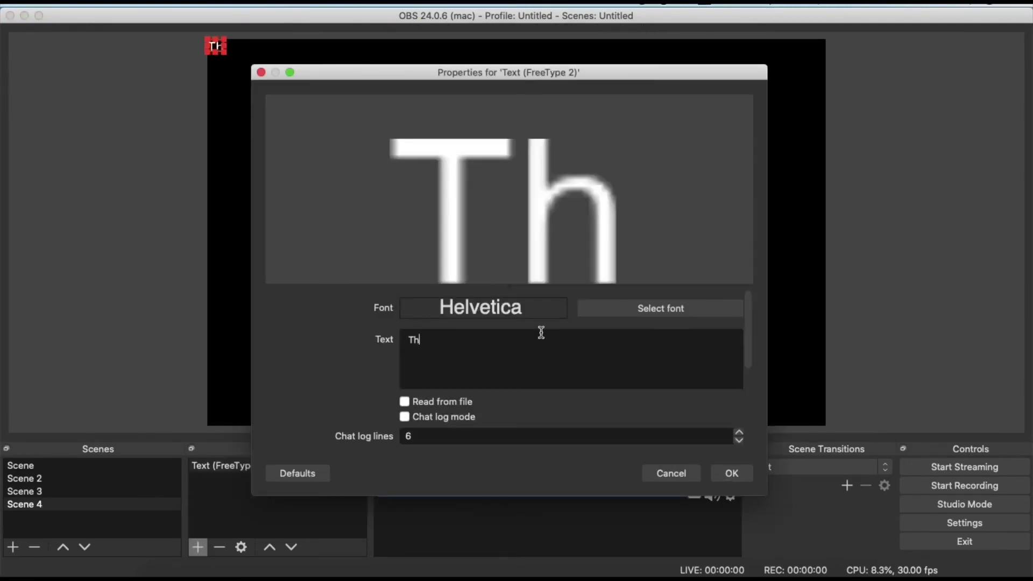
pyautogui.write('ank you for ')
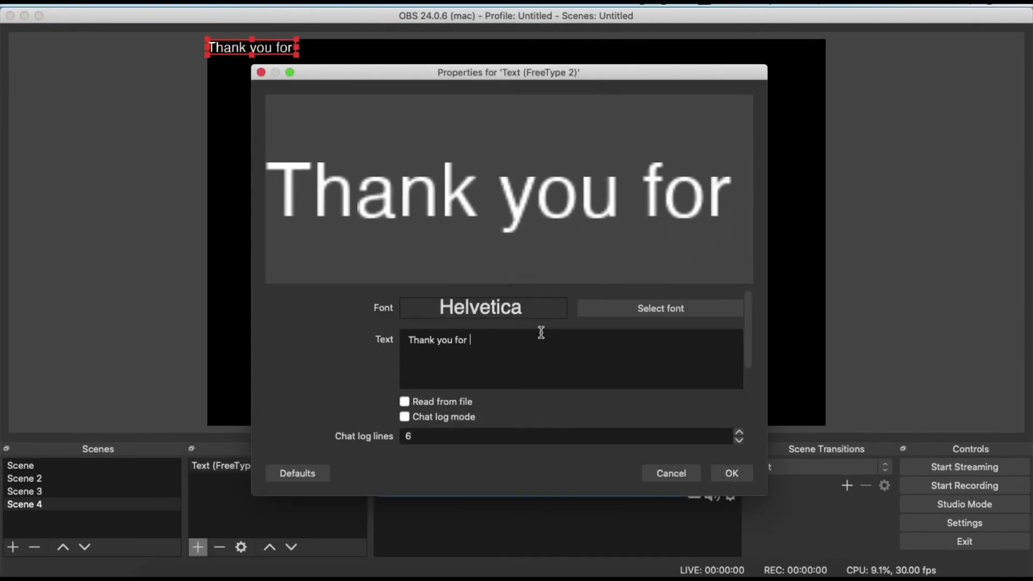
pyautogui.write('watching t')
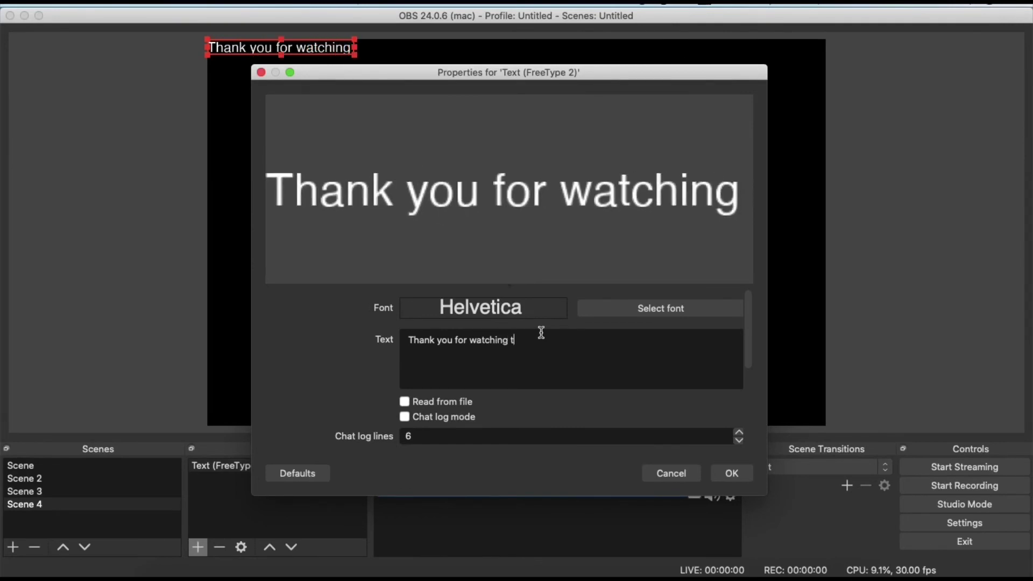
pyautogui.write('his presentation')
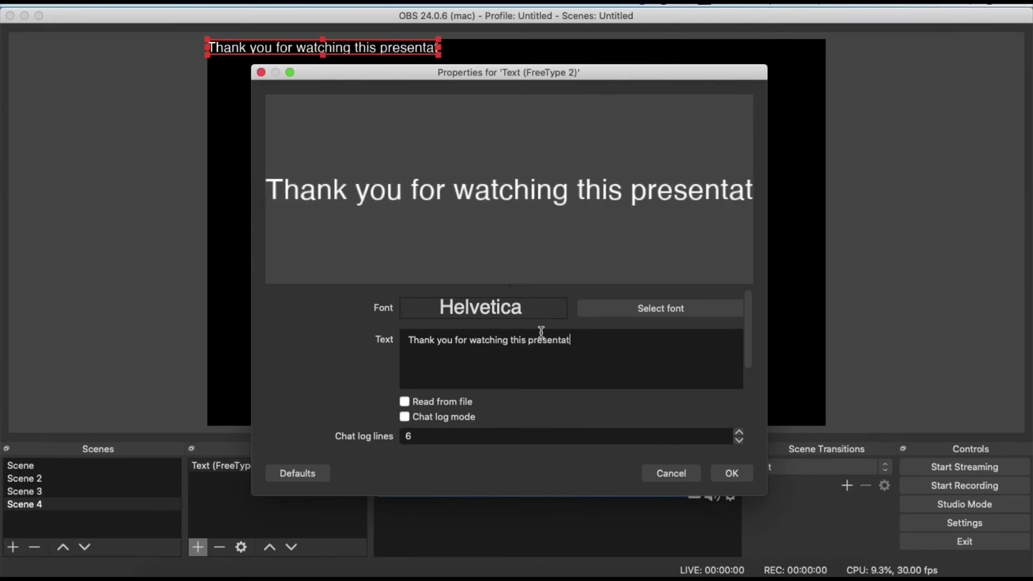
pyautogui.click(730, 471)
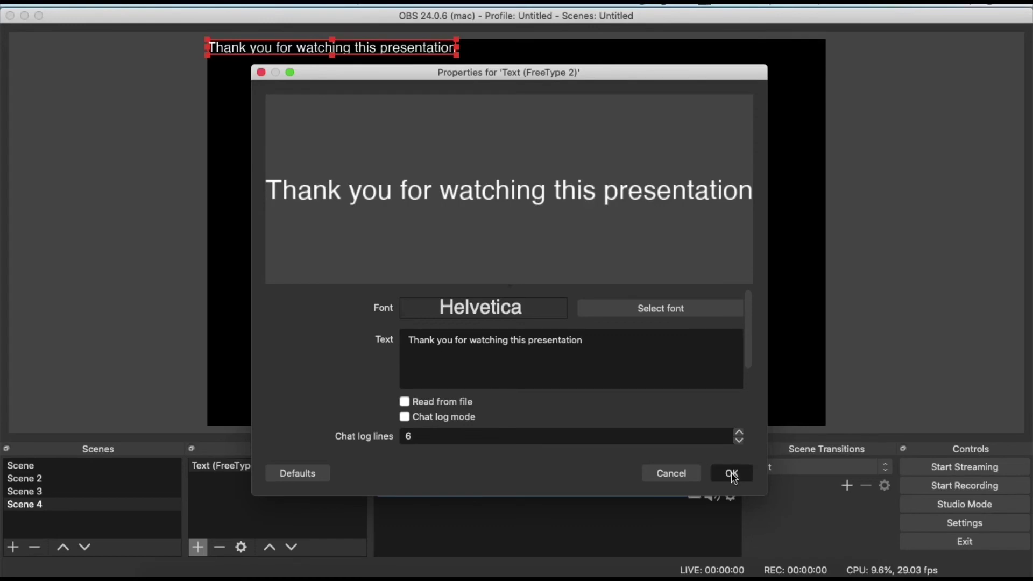
pyautogui.moveTo(458, 61); pyautogui.dragTo(475, 233)
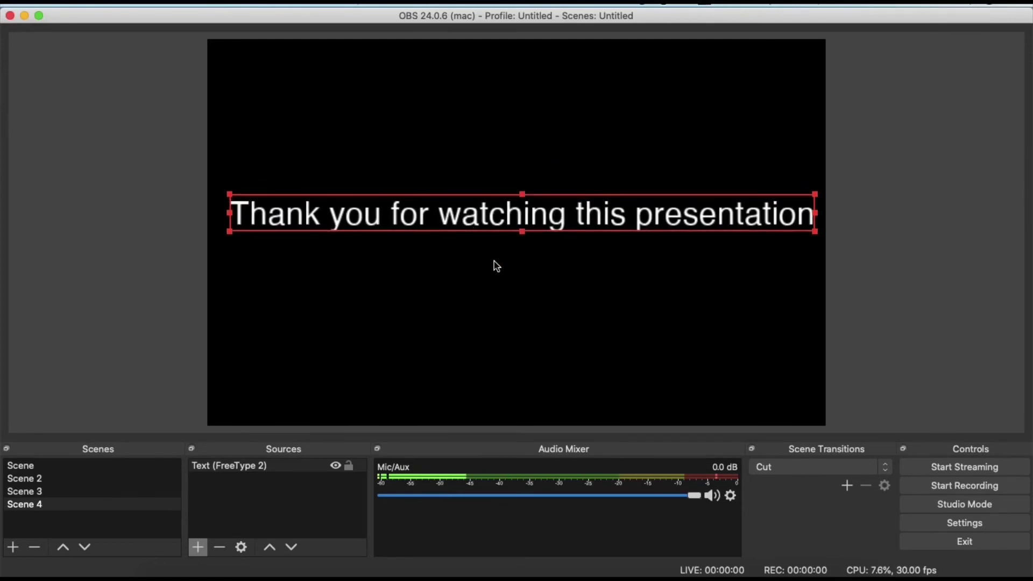
pyautogui.click(499, 270)
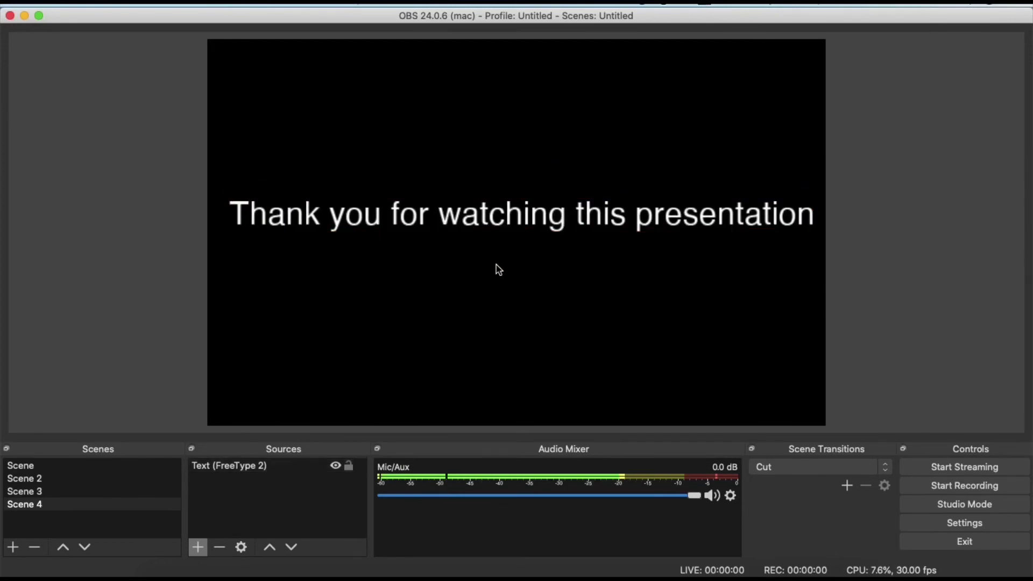
# - Make the first scene active, and copy the stream key from the Live Presentation Demo dashboard in Google Chrome
pyautogui.click(143, 466)
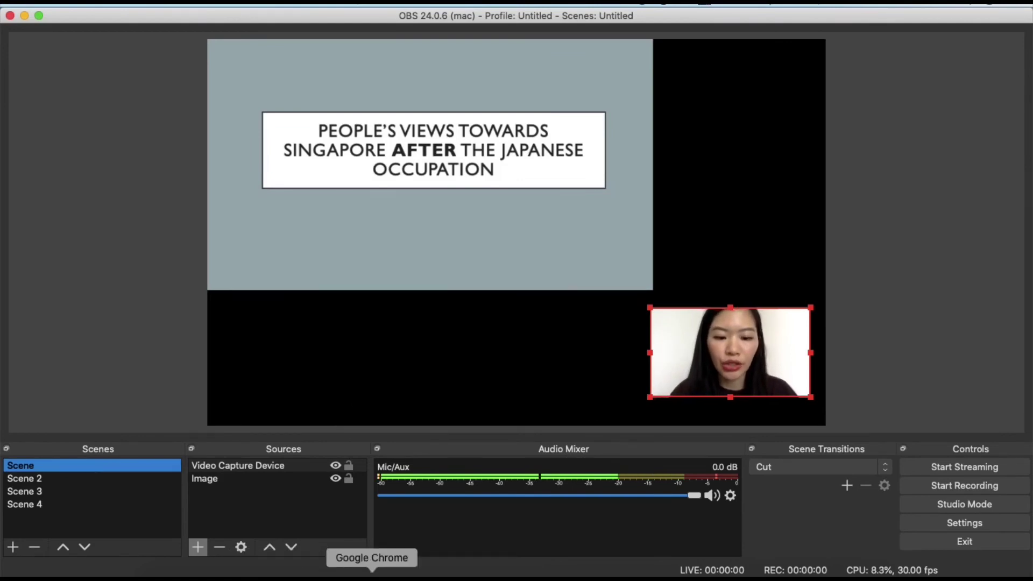
pyautogui.click(372, 577)
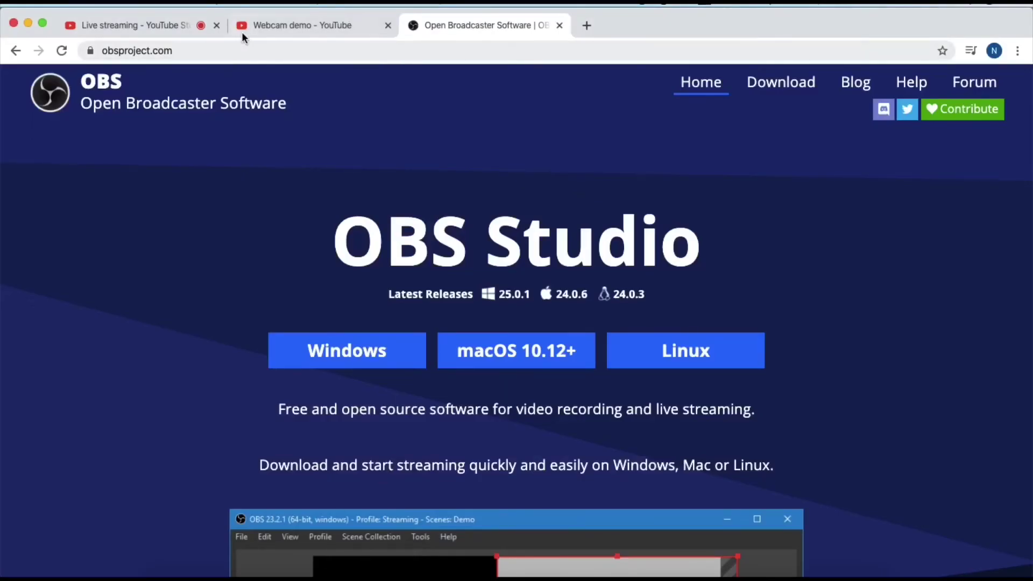
pyautogui.click(161, 25)
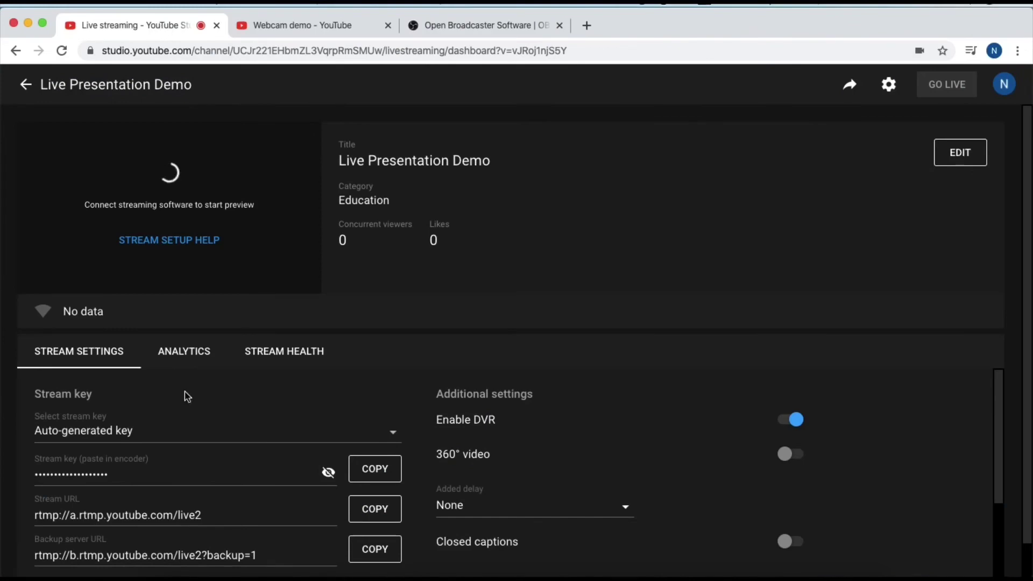
pyautogui.scroll(-3, 166, 423)
pyautogui.scroll(2, 166, 422)
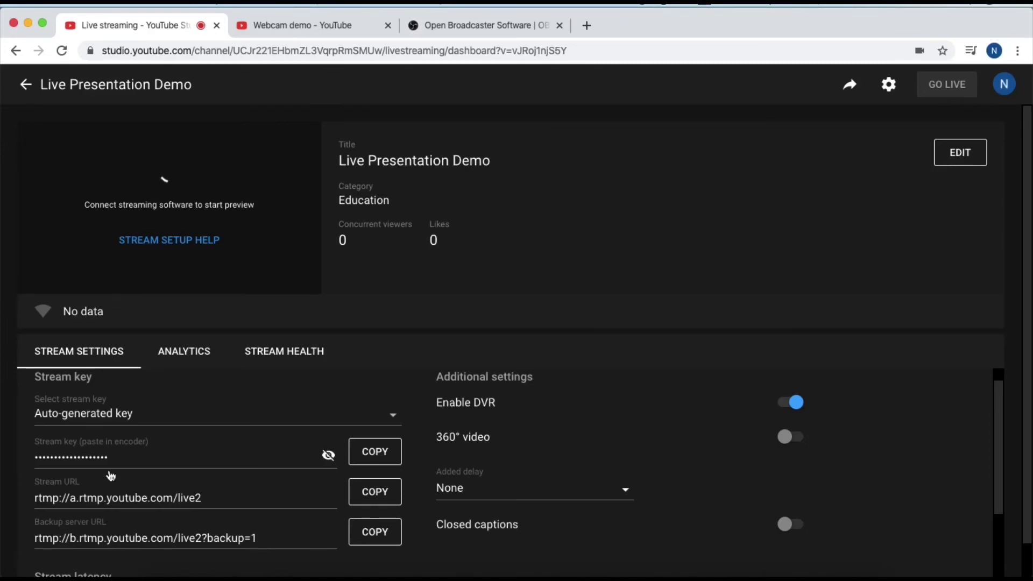
pyautogui.click(381, 455)
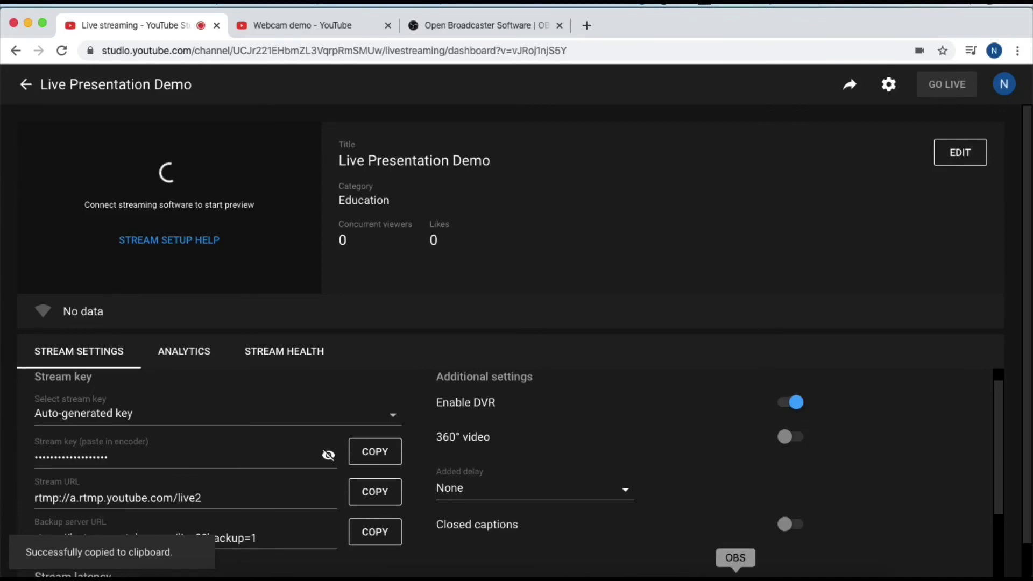
# - Switch to OBS and open its stream settings, keeping YouTube / YouTube Gaming as the service
pyautogui.click(735, 577)
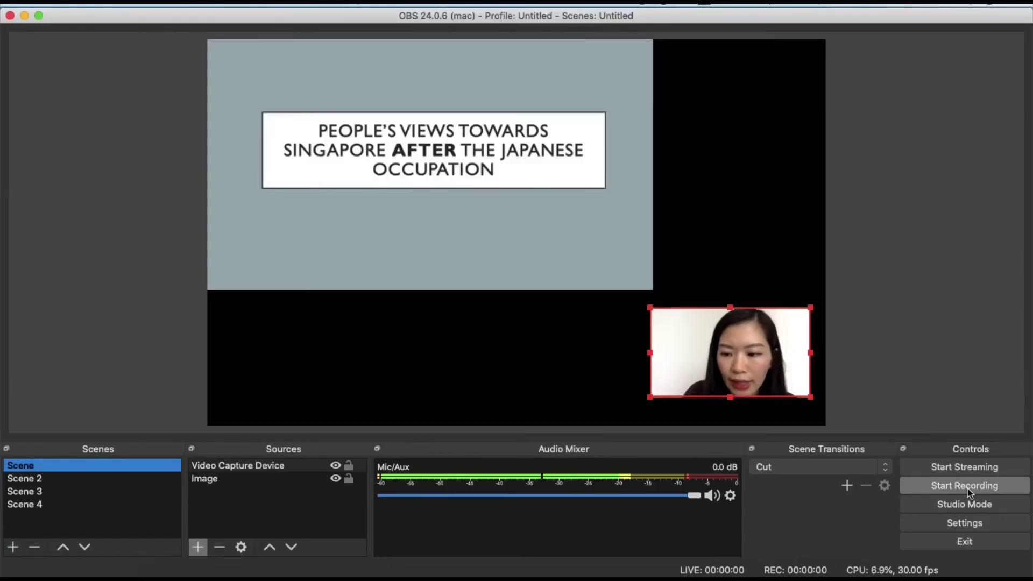
pyautogui.click(970, 525)
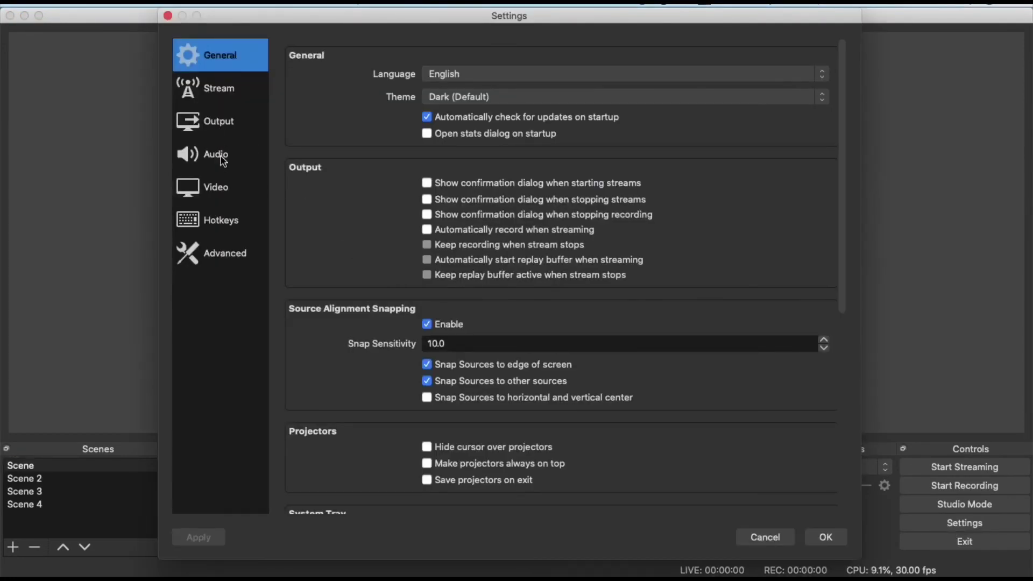
pyautogui.click(220, 98)
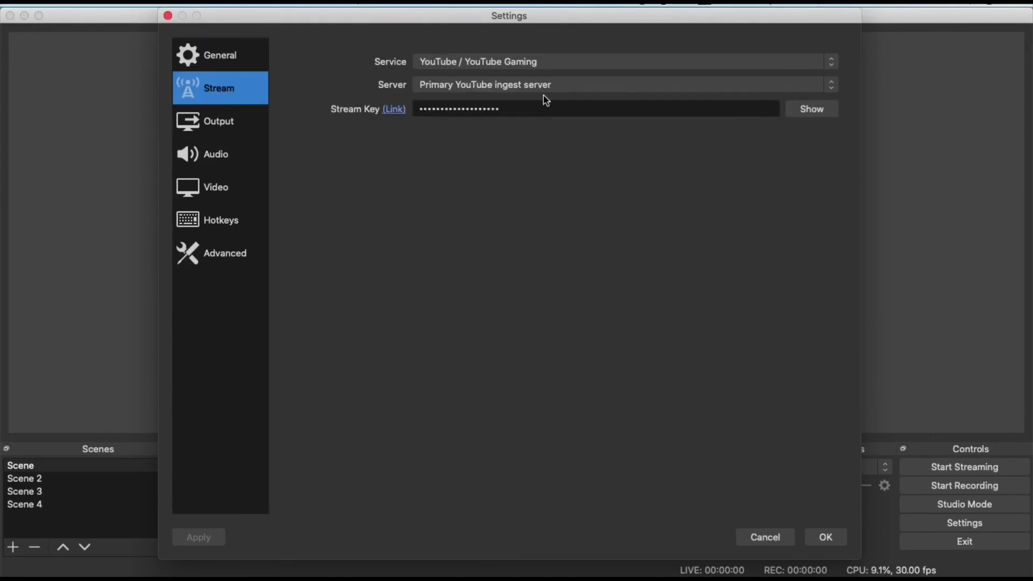
pyautogui.click(521, 63)
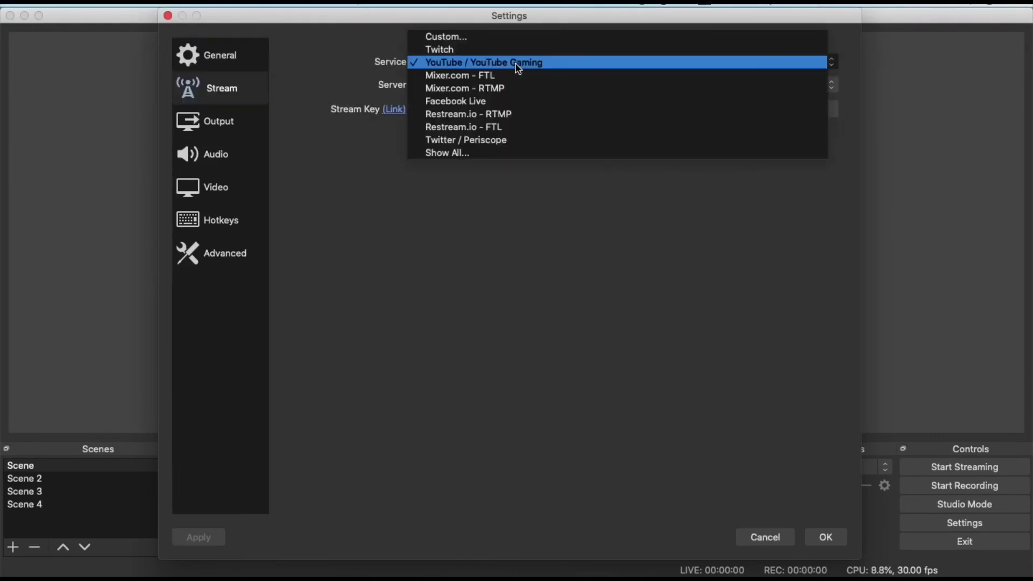
pyautogui.click(327, 202)
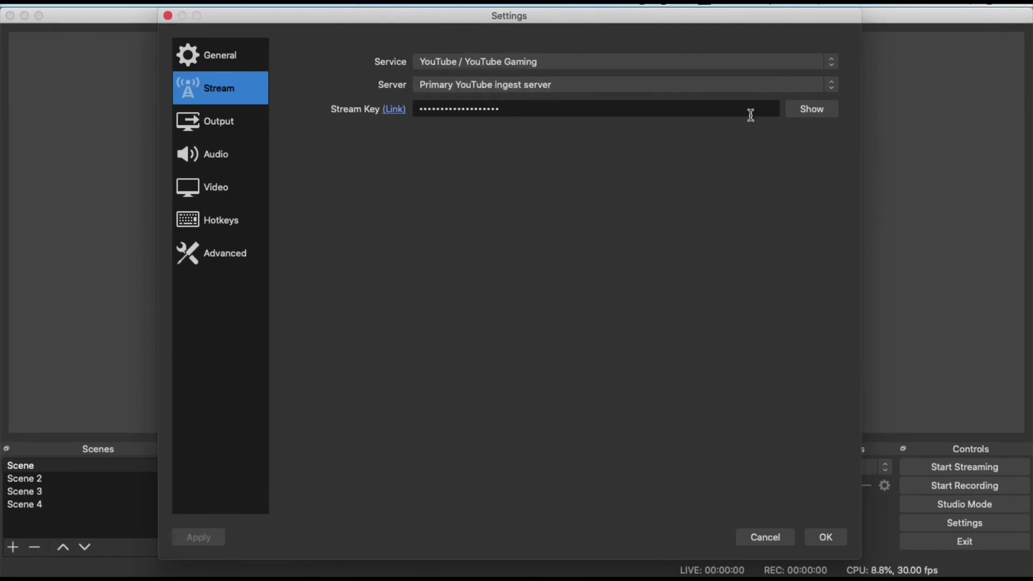
# - Replace the existing stream key with the copied stream key and save the settings
pyautogui.moveTo(763, 114); pyautogui.dragTo(423, 111)
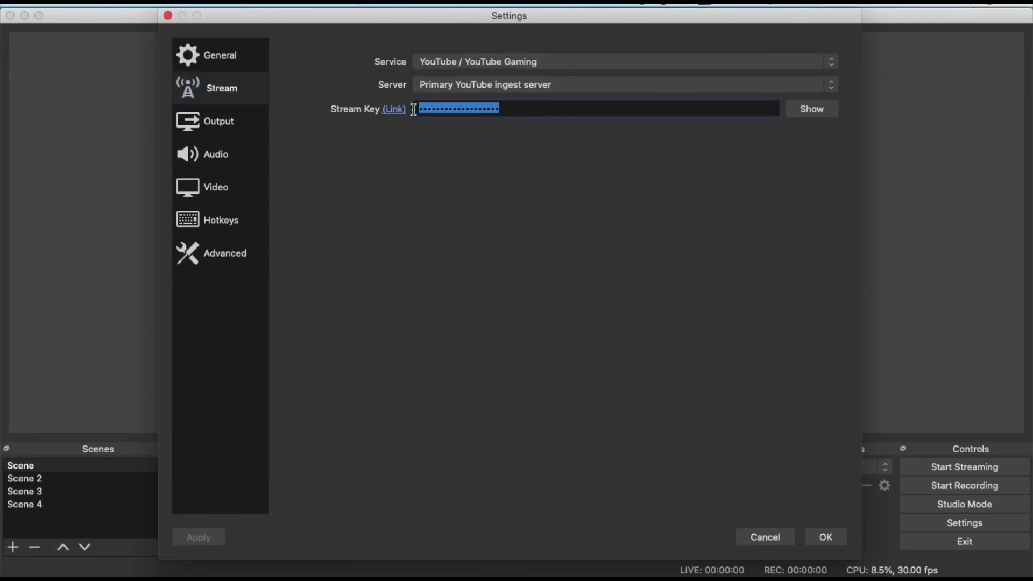
pyautogui.press('BackSpace')
pyautogui.rightClick(457, 111)
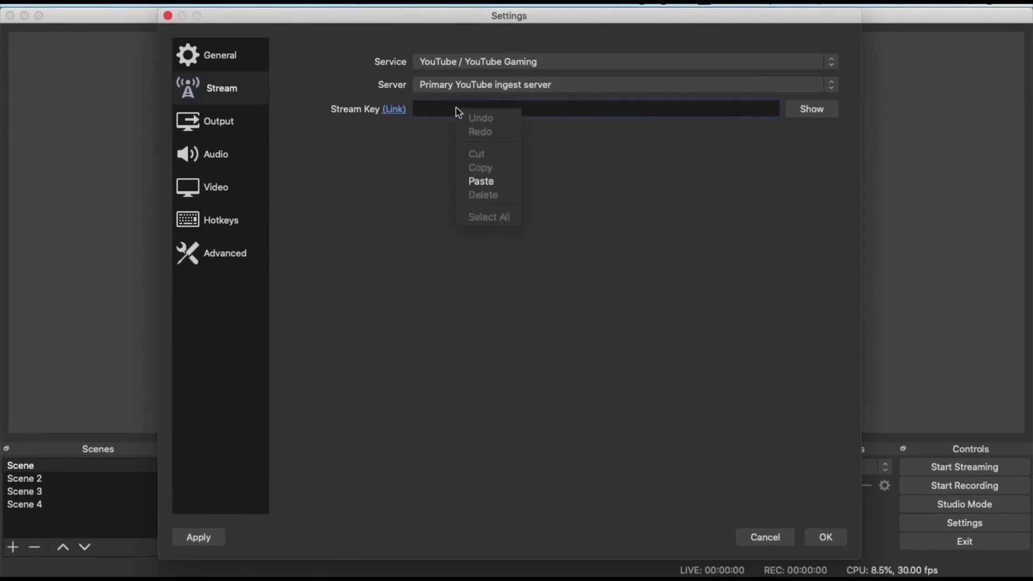
pyautogui.click(482, 182)
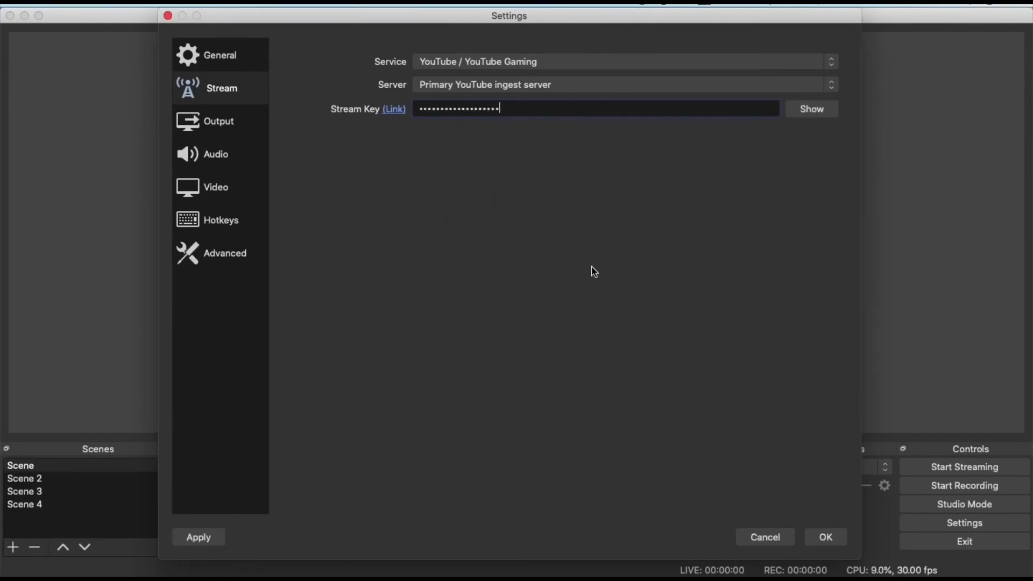
pyautogui.click(837, 537)
# - Start streaming from OBS, and take the Live Presentation Demo live from its YouTube dashboard in Google Chrome
pyautogui.click(952, 468)
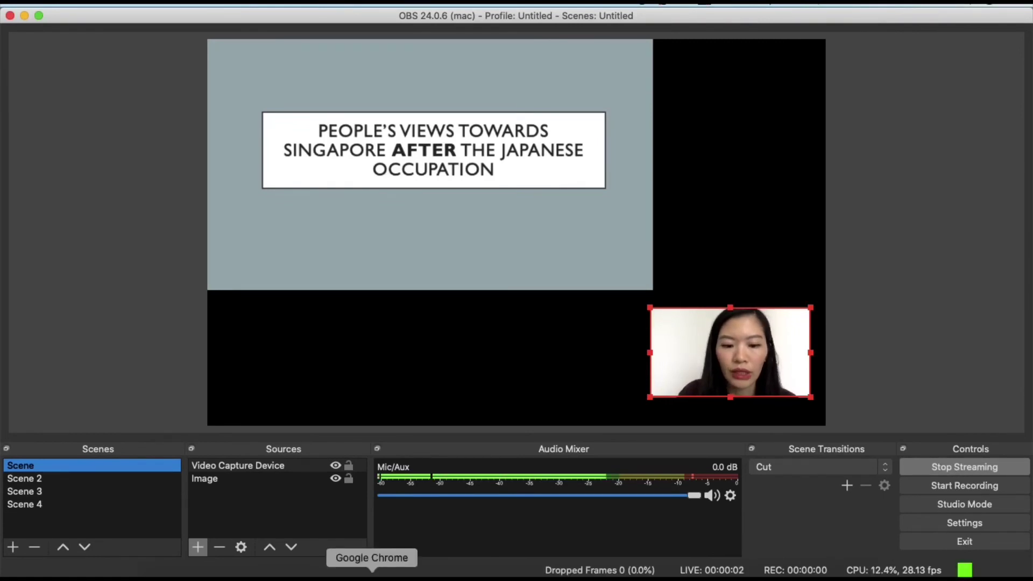
pyautogui.click(372, 575)
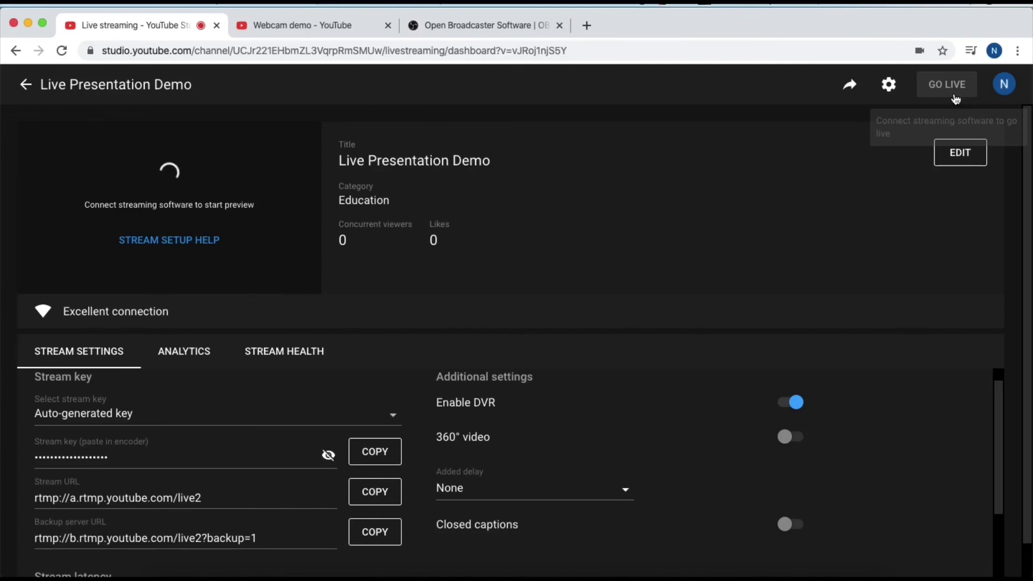
# - Copy the live stream's share link and paste it into the address bar of a new browser tab
pyautogui.click(815, 257)
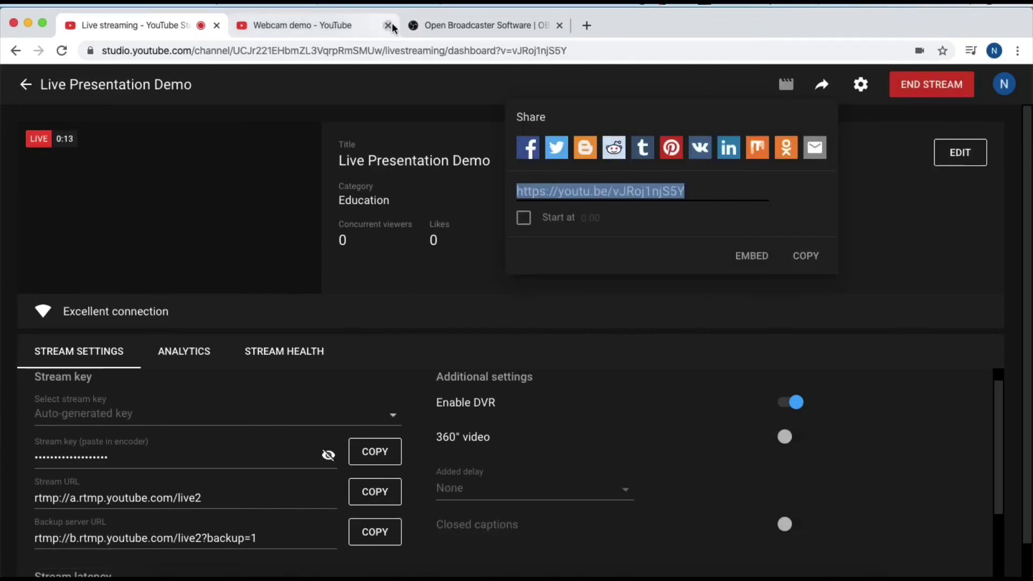
pyautogui.click(587, 25)
pyautogui.rightClick(598, 50)
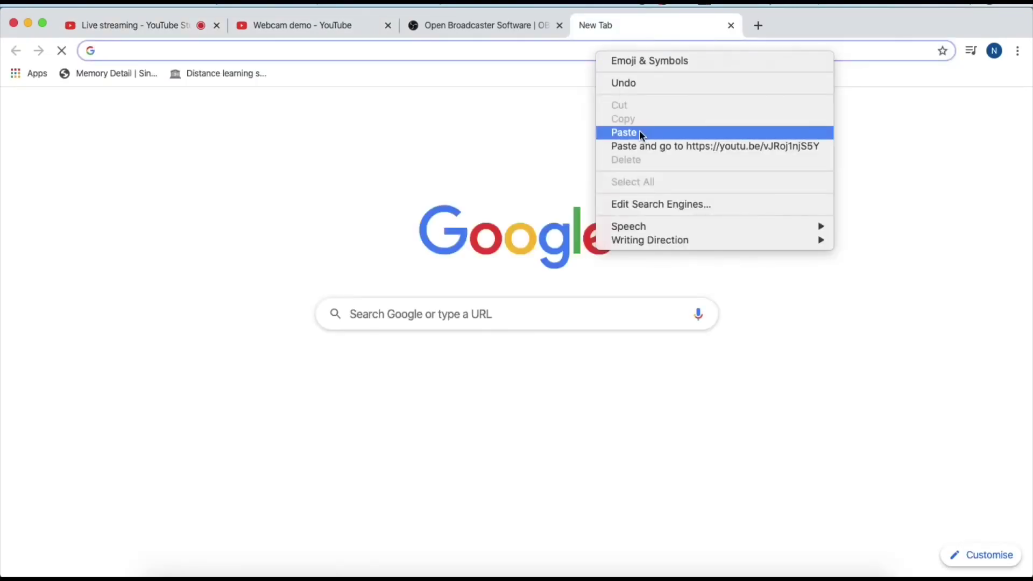
pyautogui.click(639, 132)
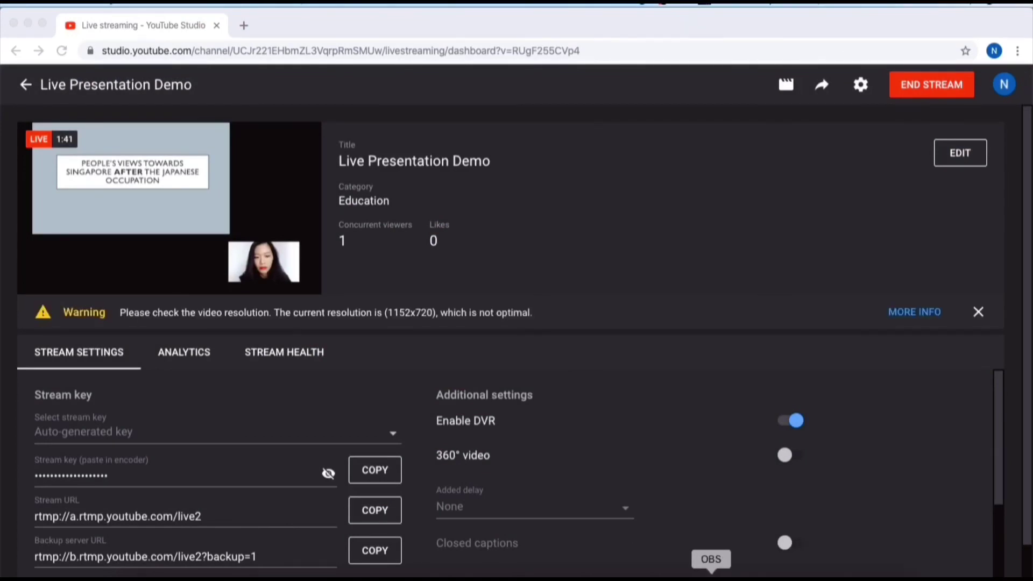
# - Switch to OBS and present Scene 2, Scene 3 and Scene 4 in turn on the live stream
pyautogui.click(711, 576)
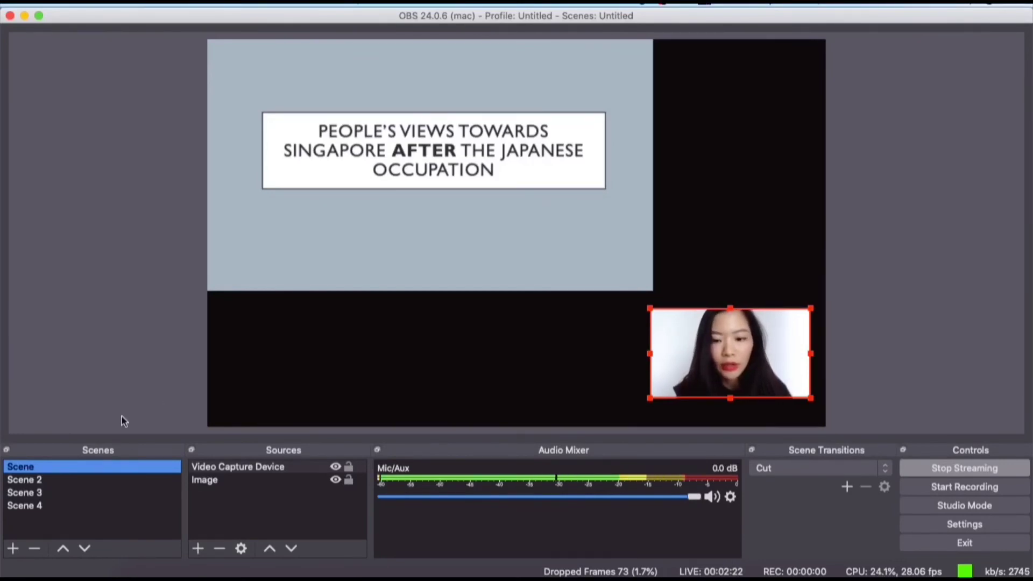
pyautogui.click(40, 480)
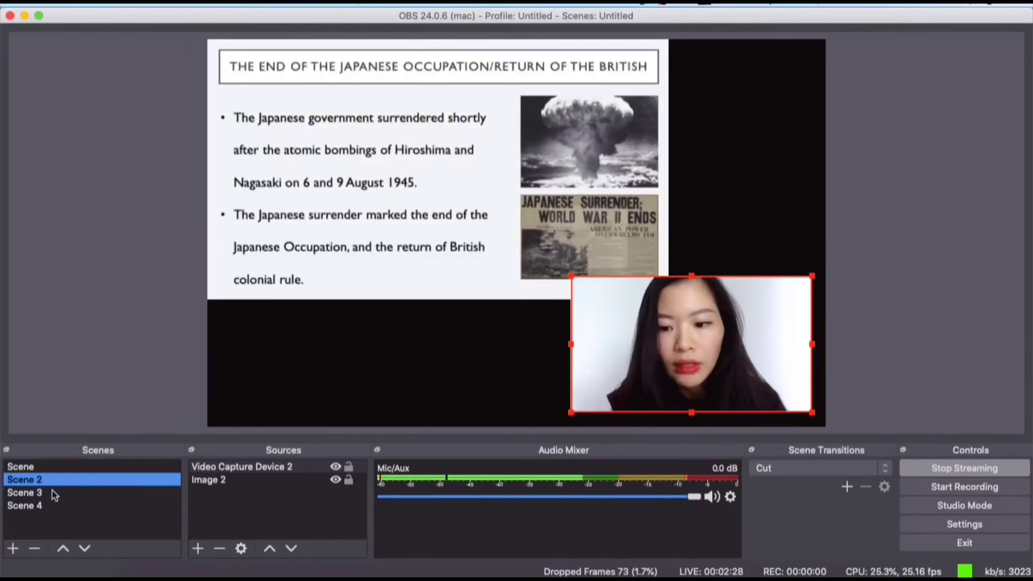
pyautogui.click(55, 493)
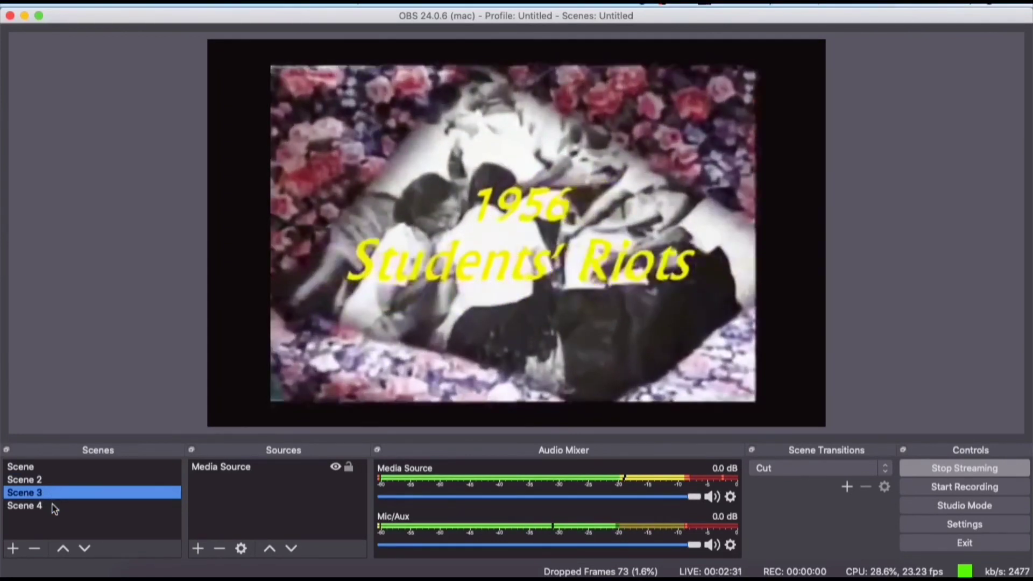
pyautogui.click(54, 507)
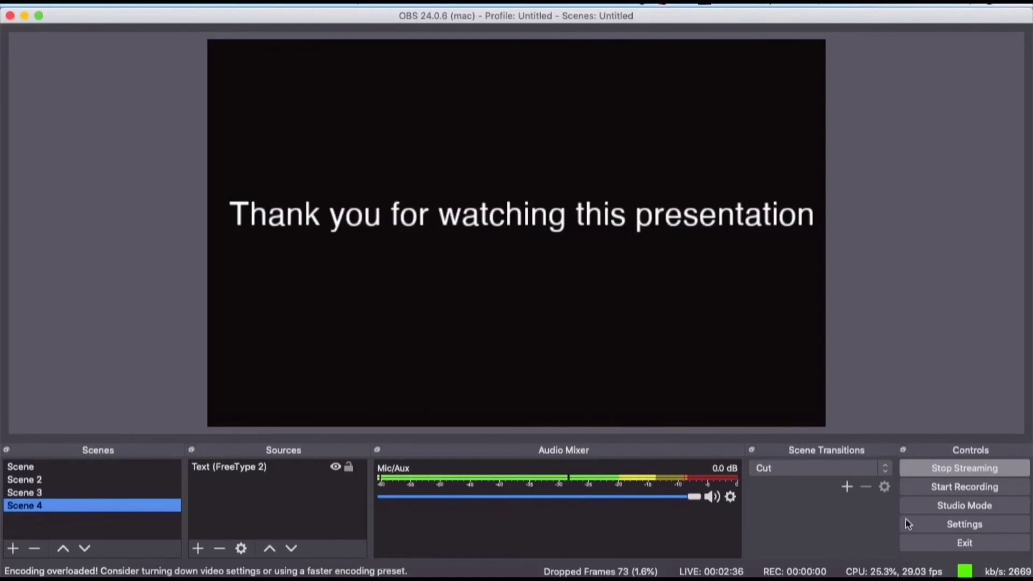
# - Stop streaming in OBS, and end the Live Presentation Demo stream in YouTube Studio in Google Chrome
pyautogui.click(942, 474)
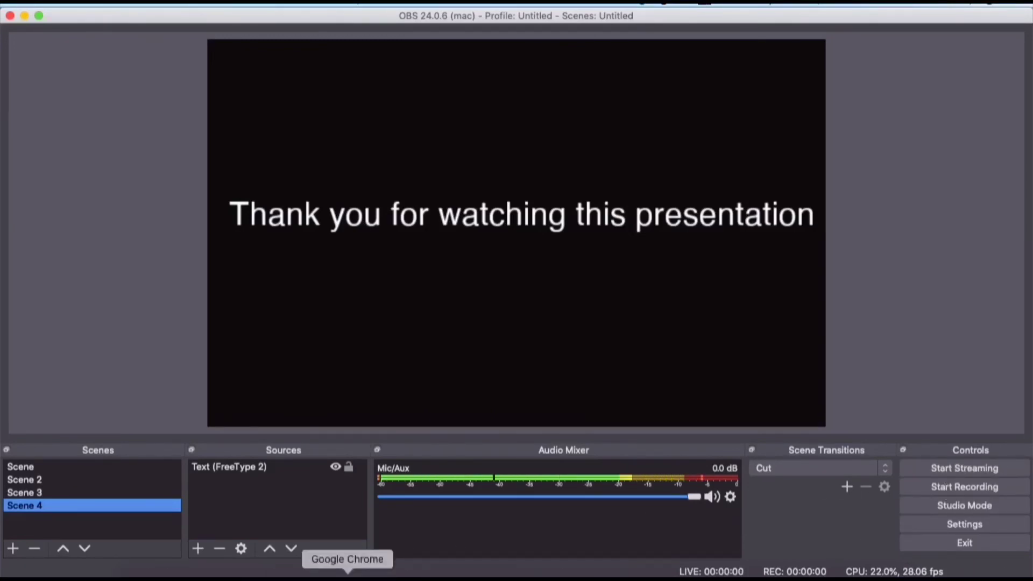
pyautogui.click(348, 577)
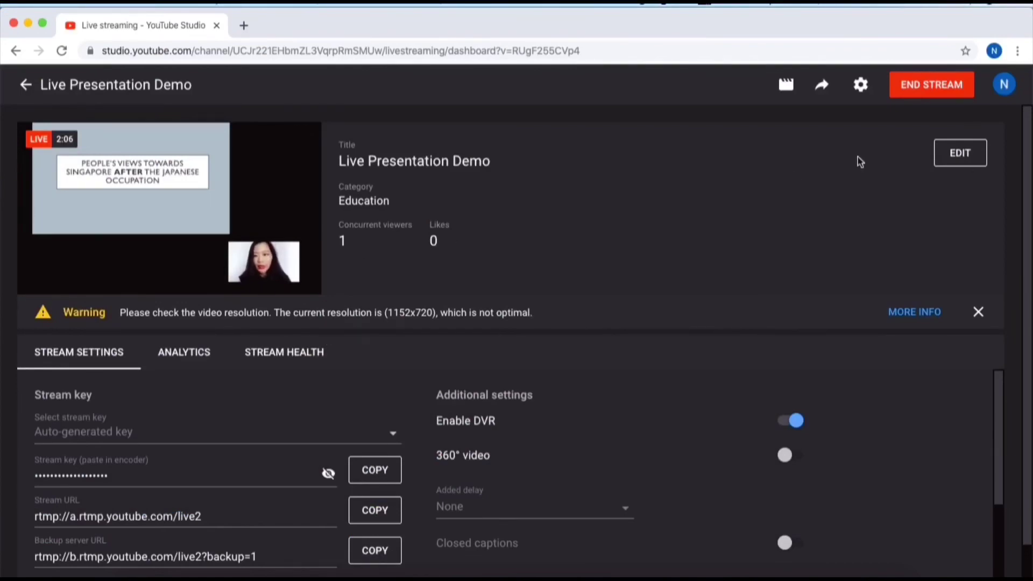
pyautogui.click(949, 89)
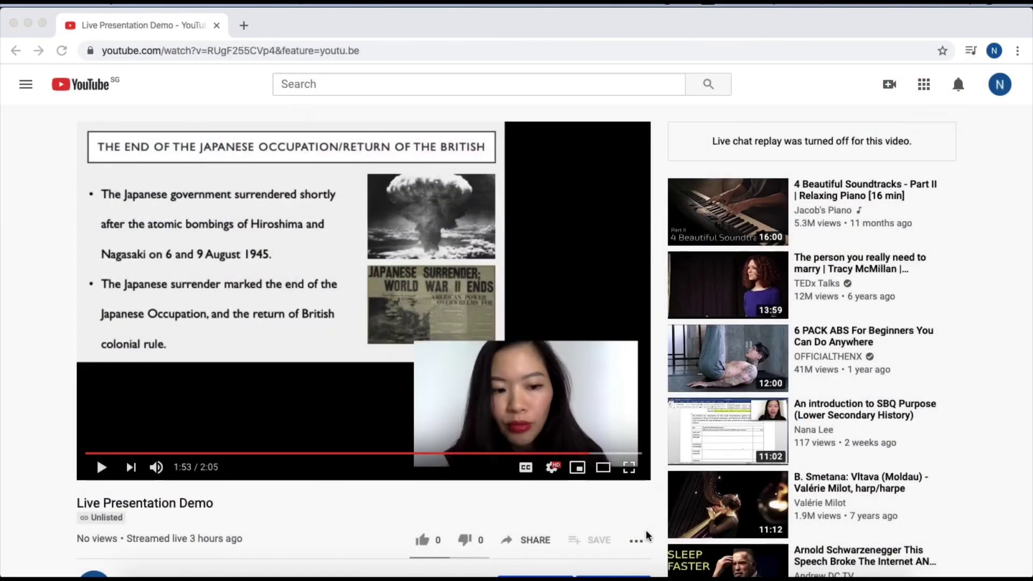
# - Look over the recorded Live Presentation Demo's YouTube page and play the video
pyautogui.scroll(-4, 647, 536)
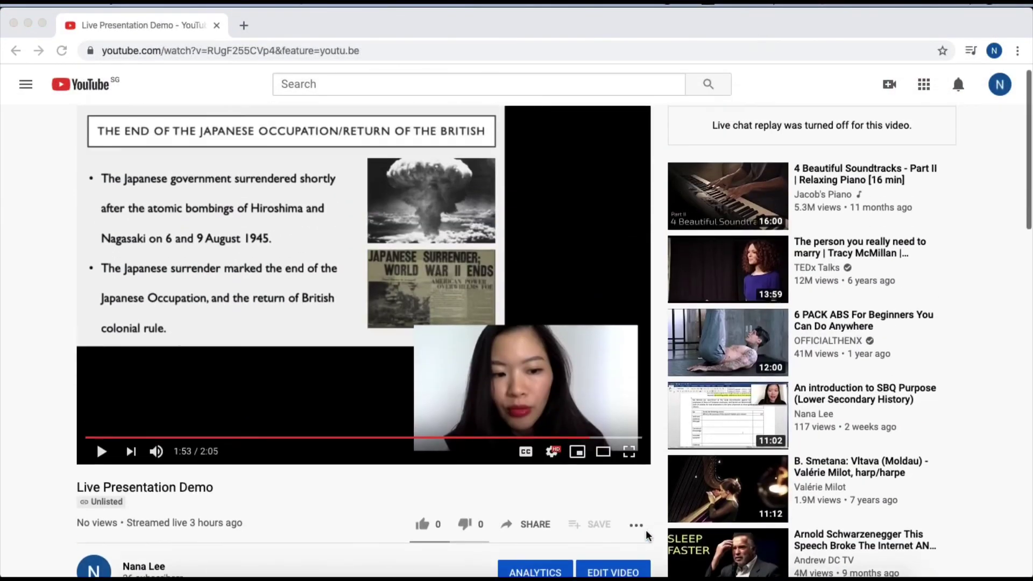
pyautogui.scroll(3, 647, 535)
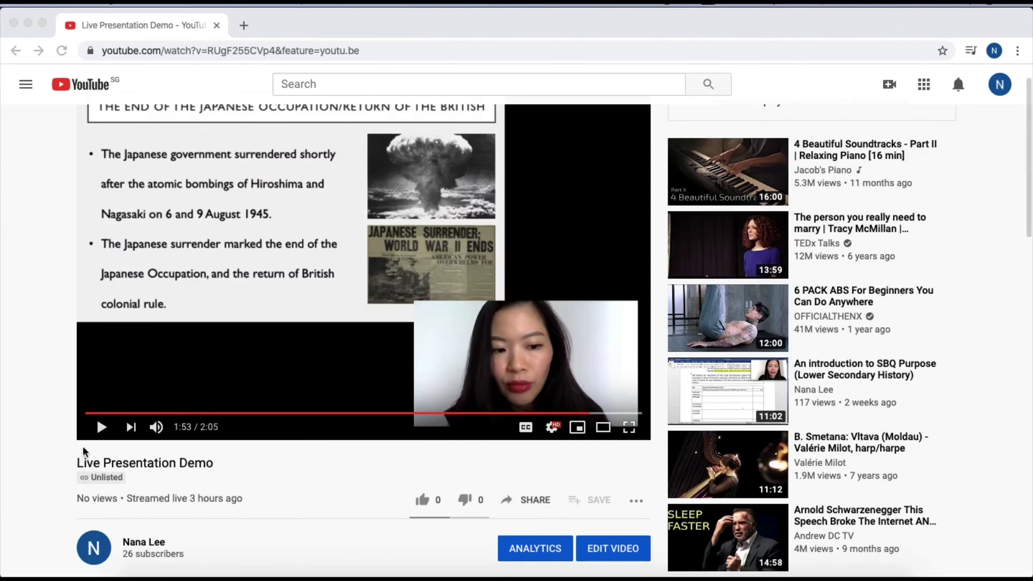
pyautogui.click(101, 433)
pyautogui.click(101, 431)
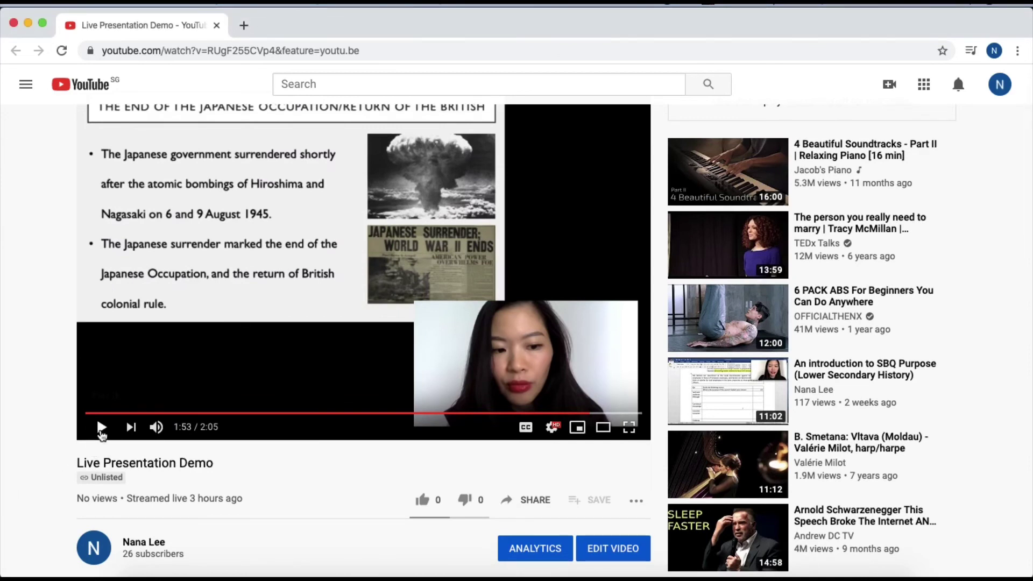